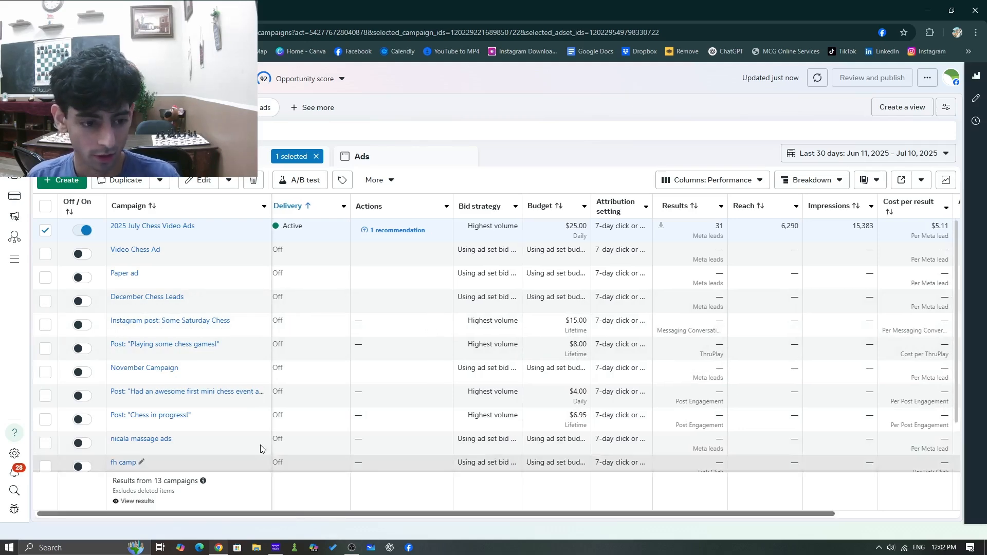
Step: Look through the campaign list and its performance columns as far as the amount spent and end dates
scroll(238, 396, down, 1)
scroll(151, 376, up, 2)
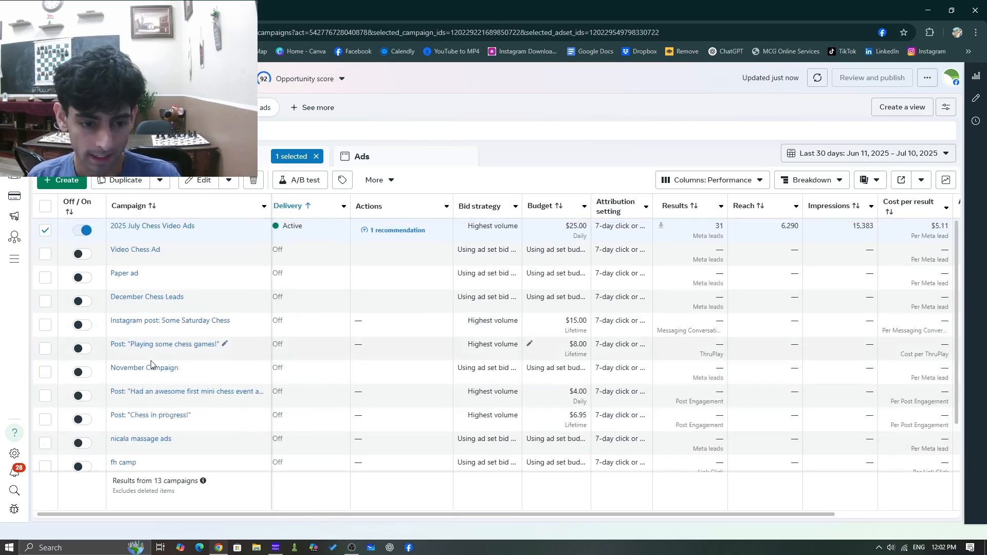
scroll(154, 385, down, 2)
scroll(156, 391, up, 2)
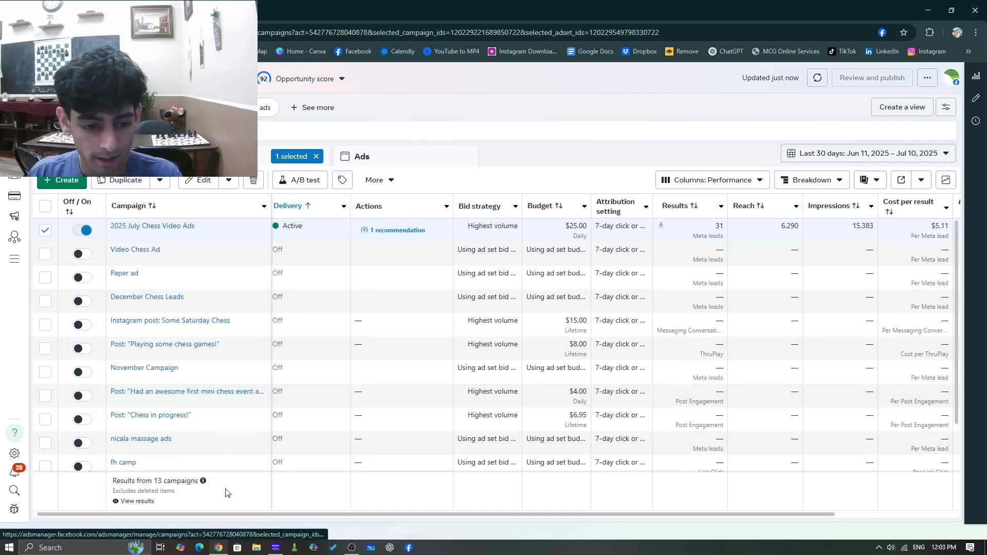
drag(249, 511, 329, 511)
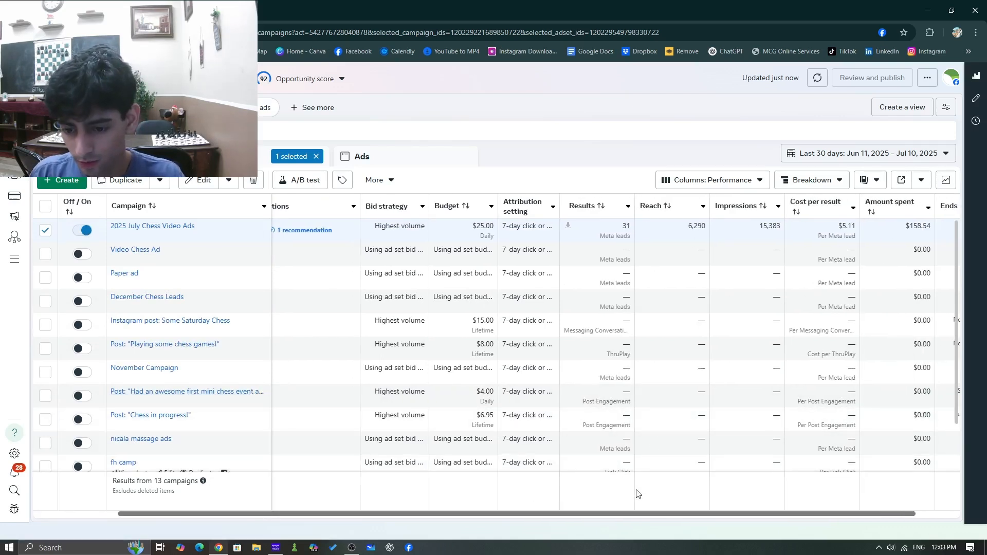
drag(659, 514, 702, 514)
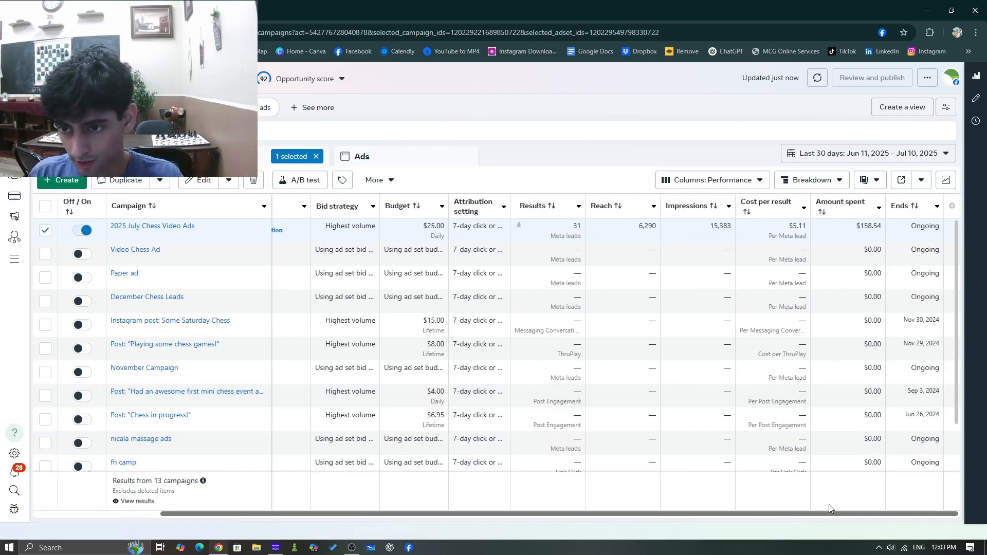
Step: Switch the reporting date range to Maximum and review the amount spent on every campaign
click(873, 158)
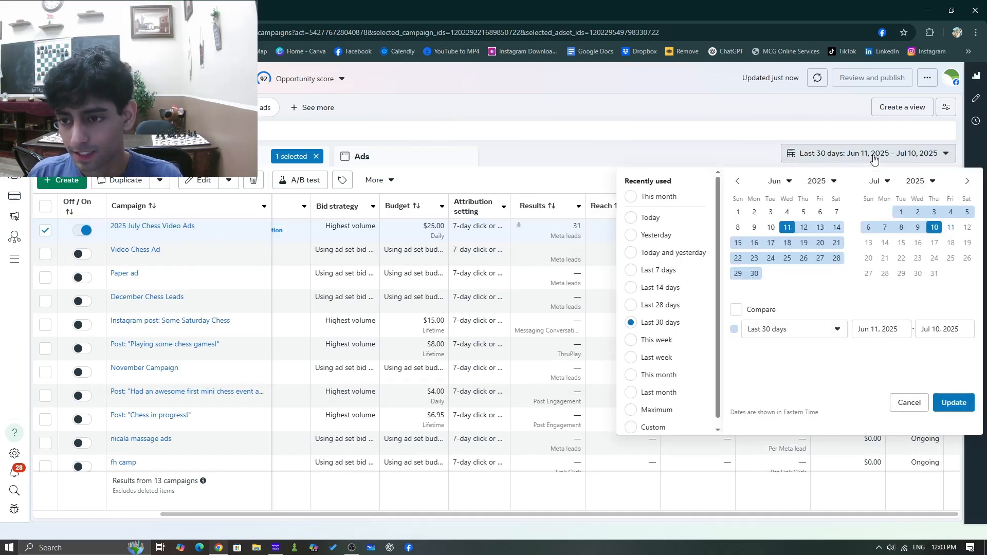
click(721, 153)
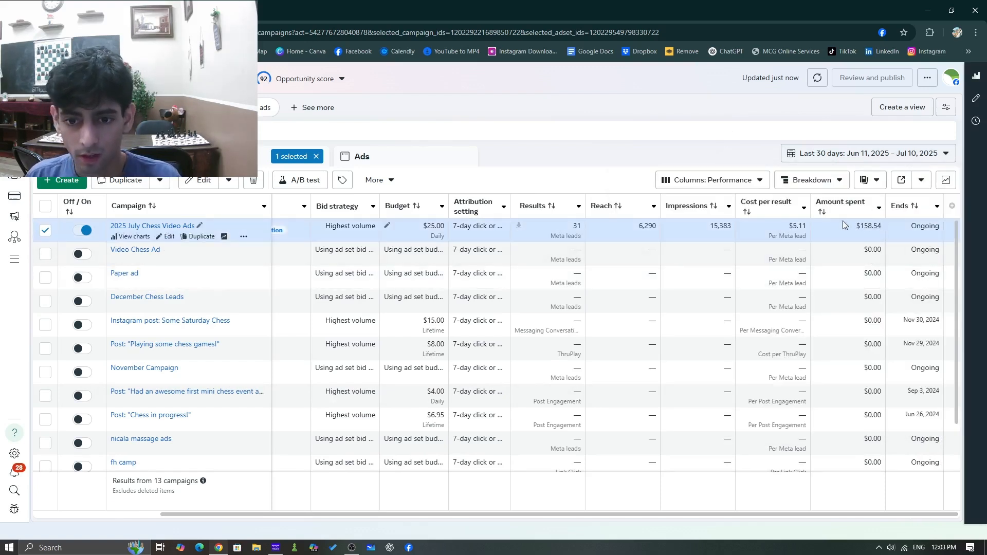
click(846, 157)
scroll(661, 422, down, 1)
click(654, 402)
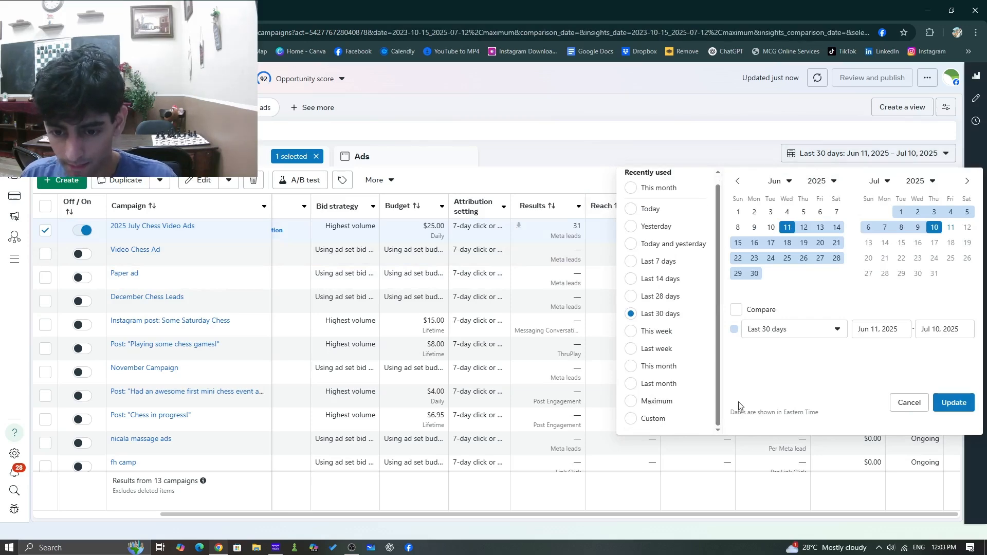
scroll(836, 411, down, 2)
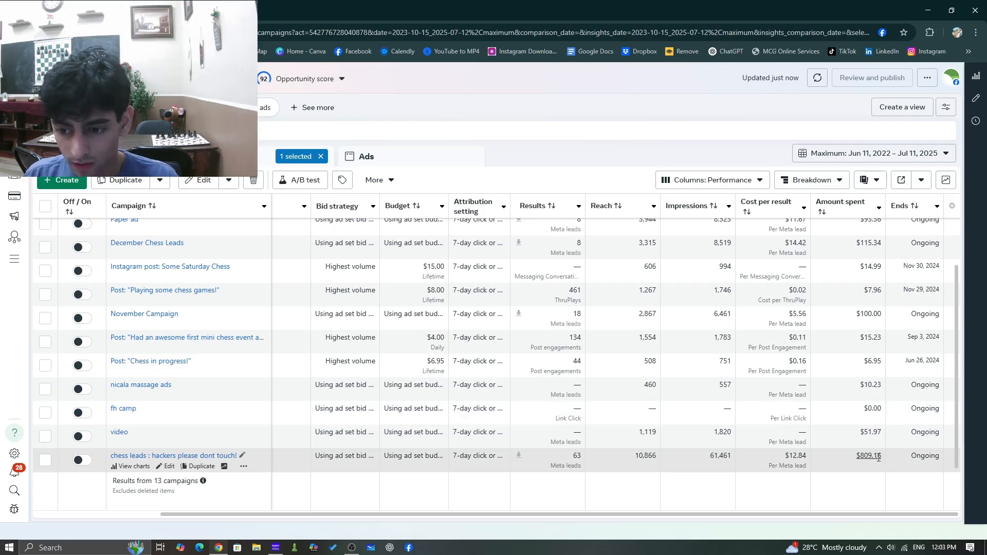
scroll(866, 454, up, 2)
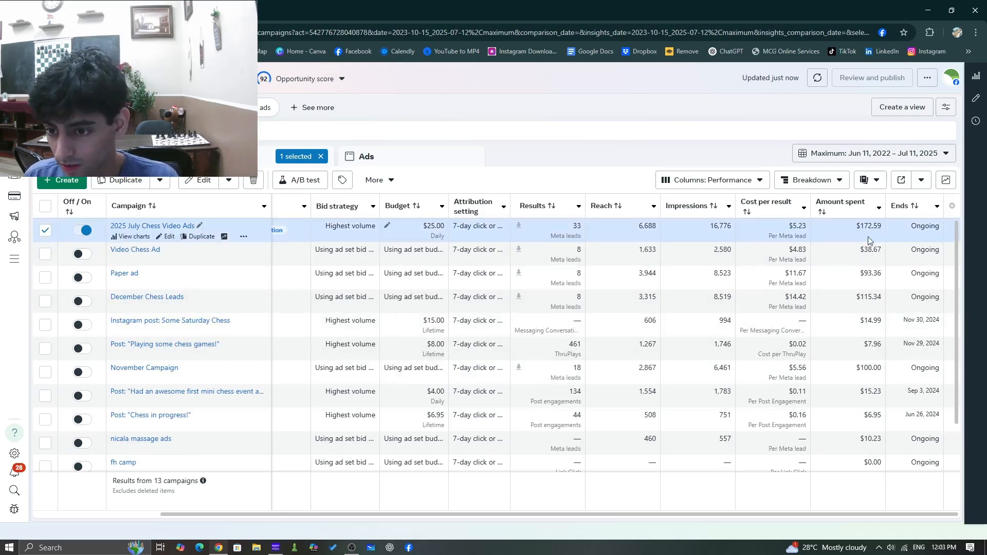
Step: Check the campaigns' figures for Last month and return the reporting date range to Last 30 days
click(835, 154)
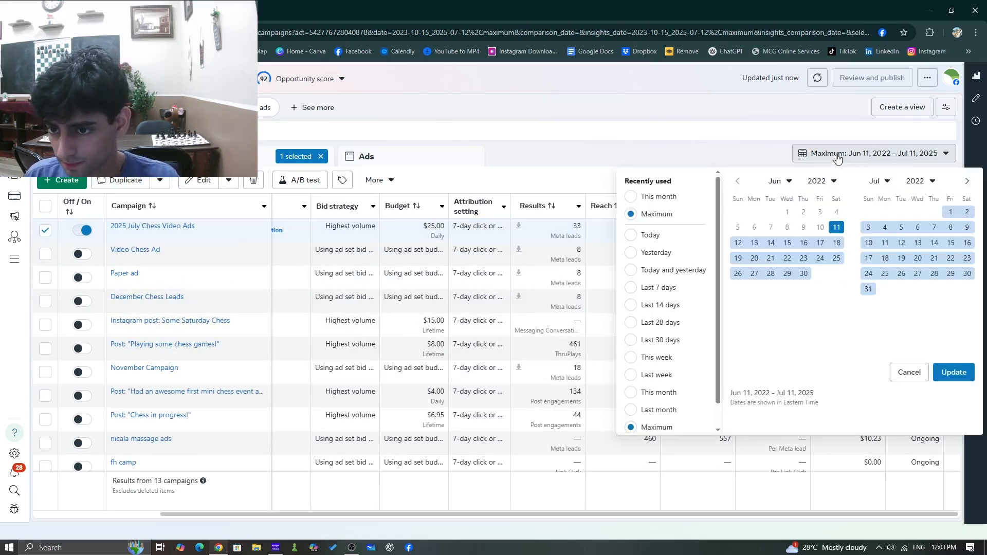
click(643, 411)
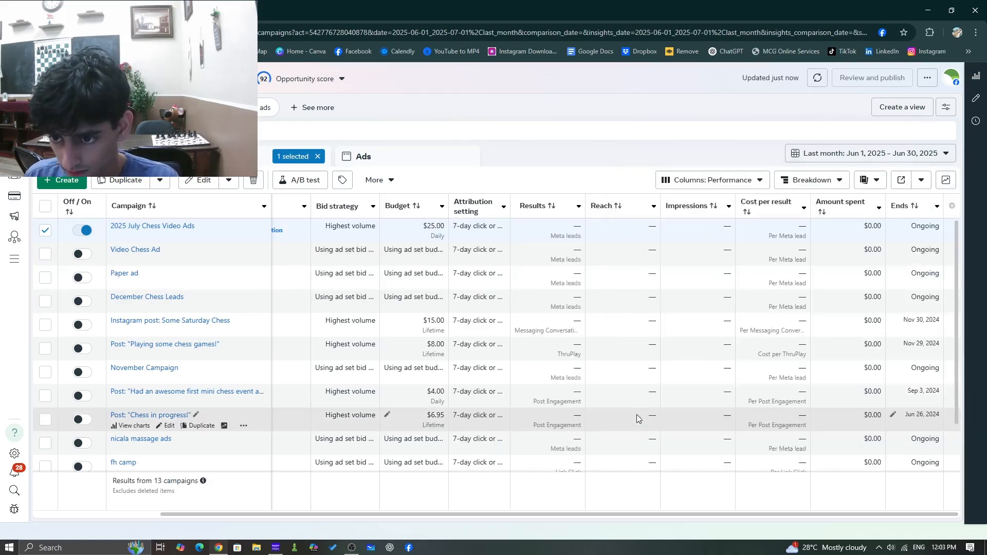
click(874, 153)
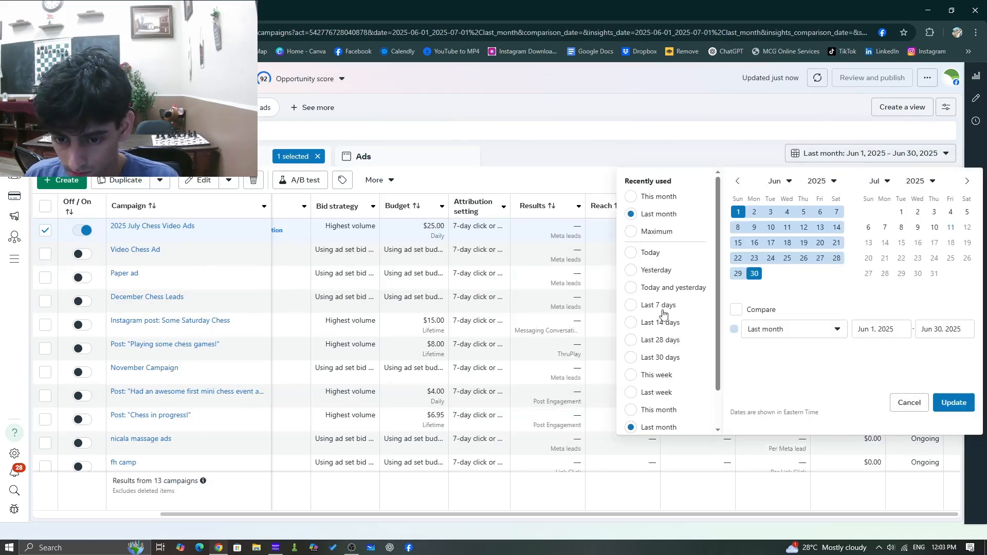
scroll(657, 383, down, 1)
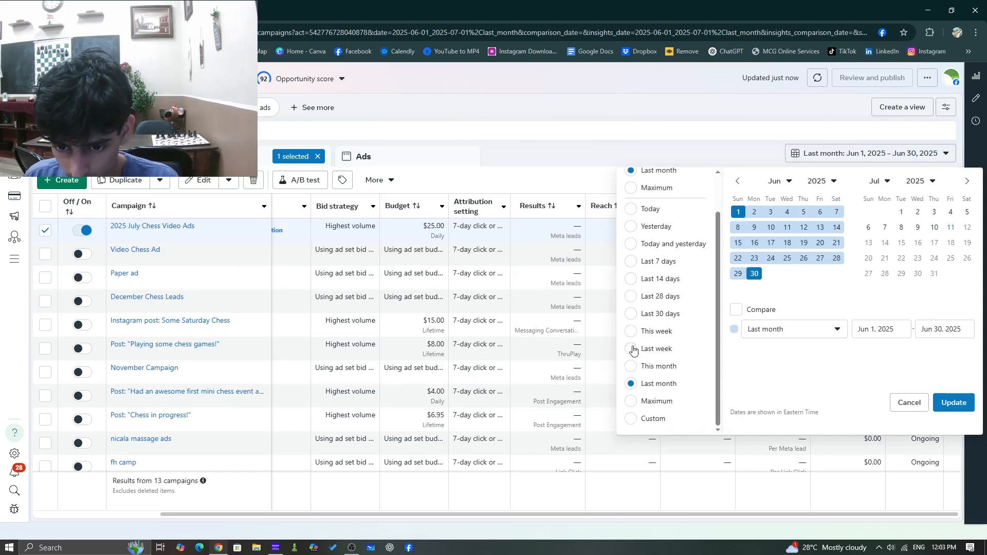
click(629, 314)
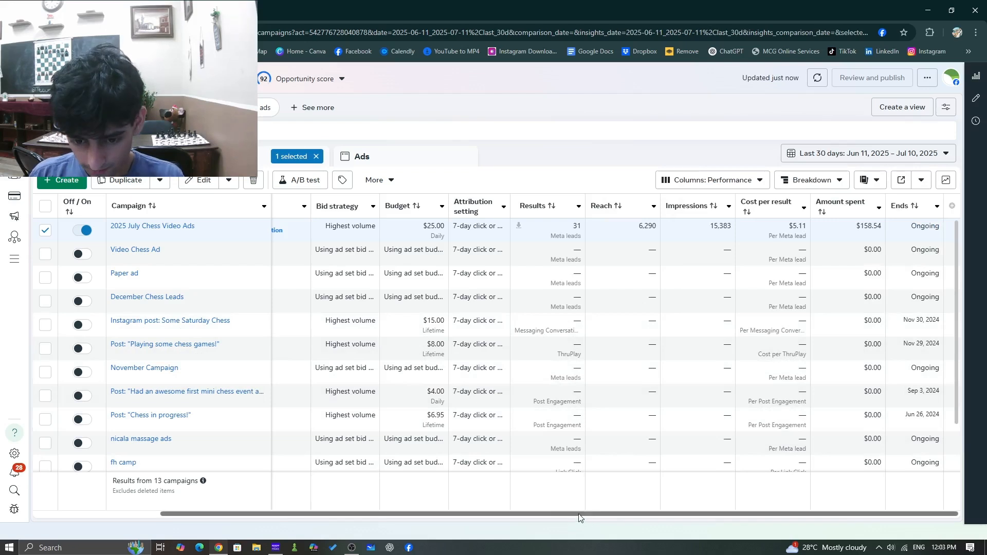
Step: Examine the results, reach and impressions of the 2025 July Chess Video Ads campaign
drag(581, 514, 367, 509)
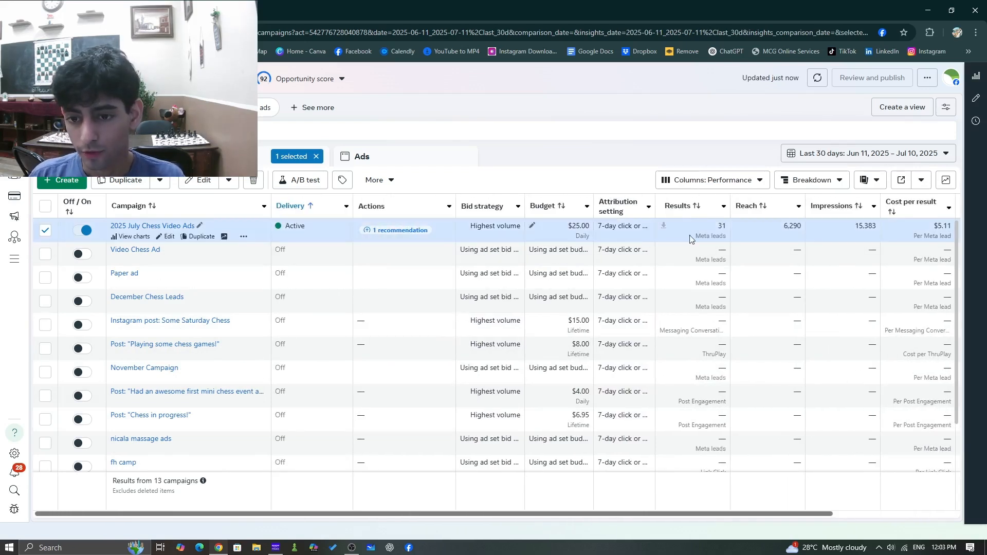
drag(619, 516, 714, 509)
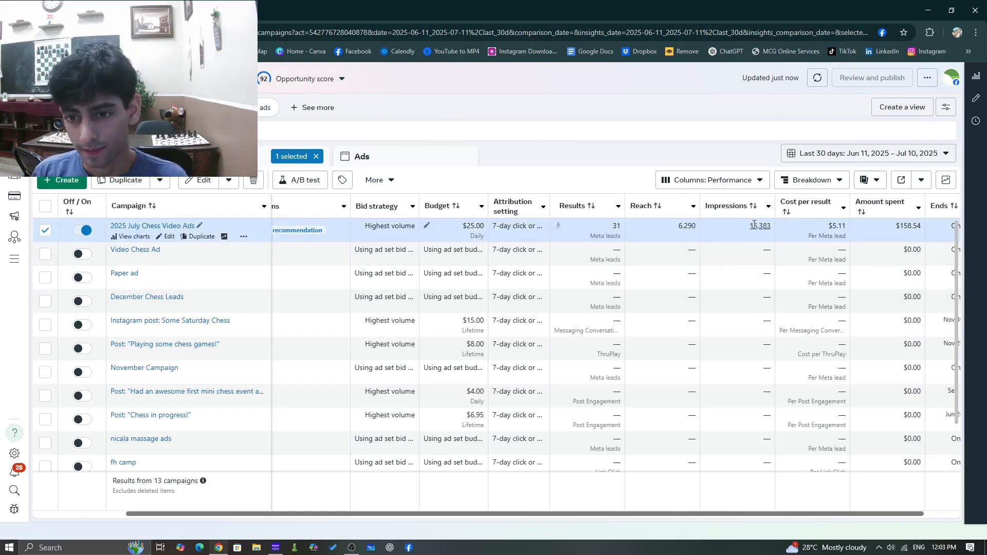
mouse_move(740, 213)
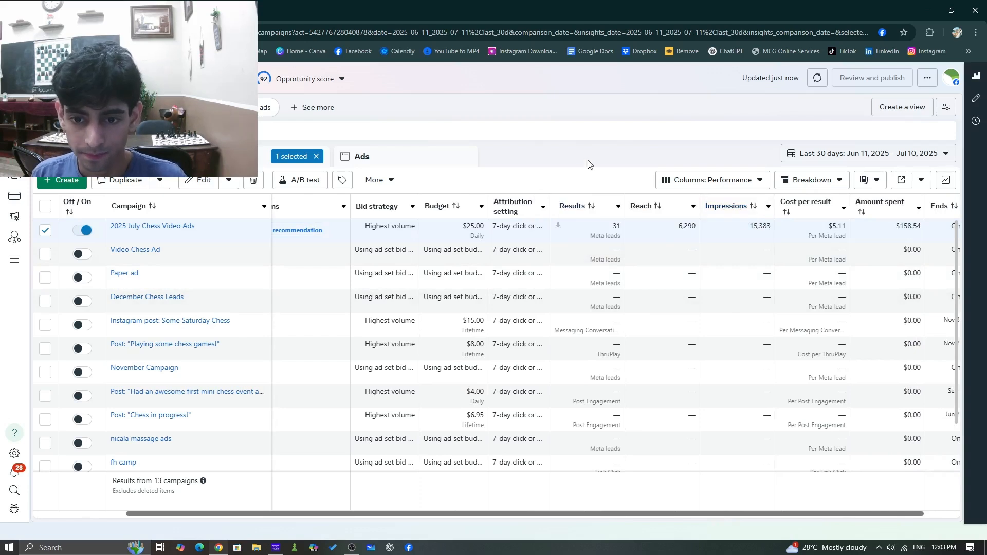
mouse_move(656, 213)
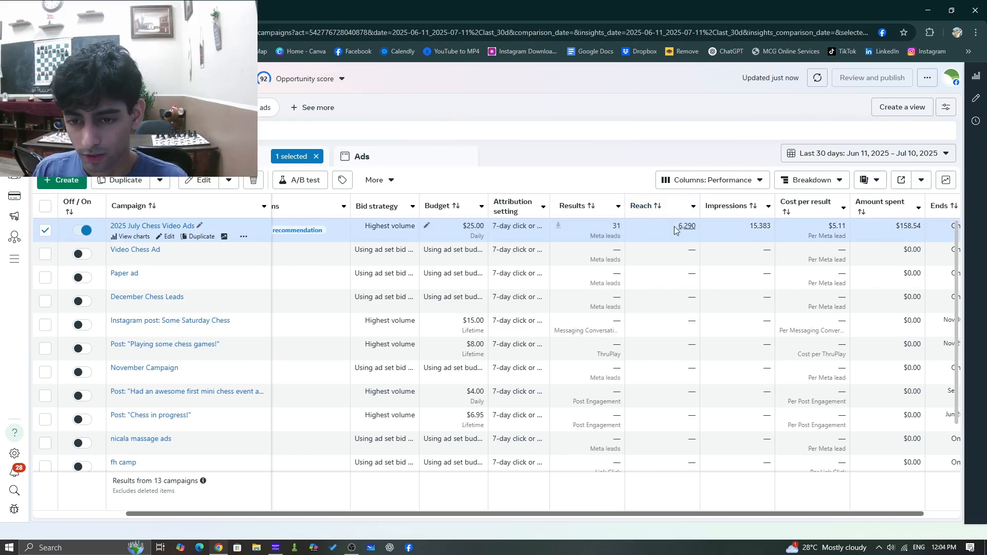
drag(675, 230, 771, 227)
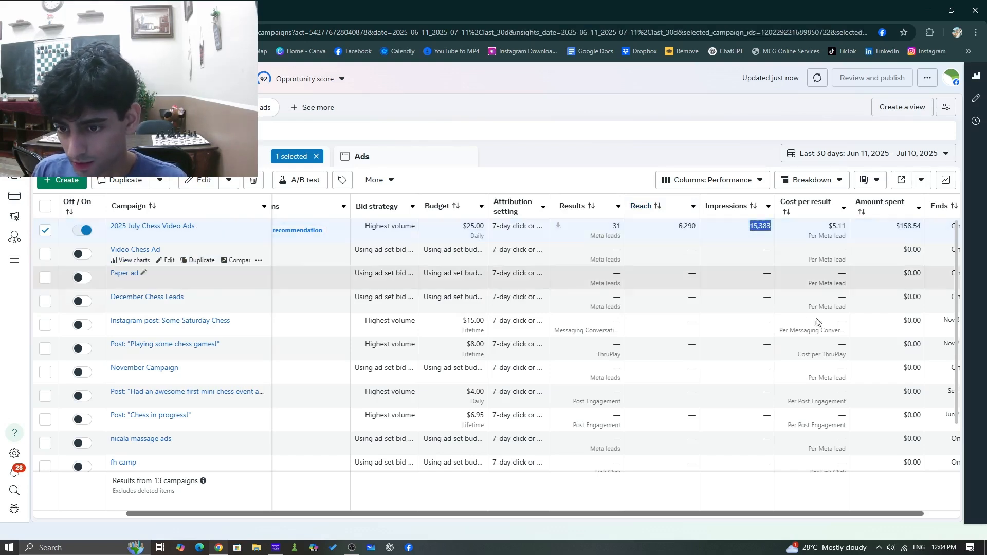
Step: Examine the cost per result and amount spent of the 2025 July Chess Video Ads campaign
drag(829, 513, 865, 514)
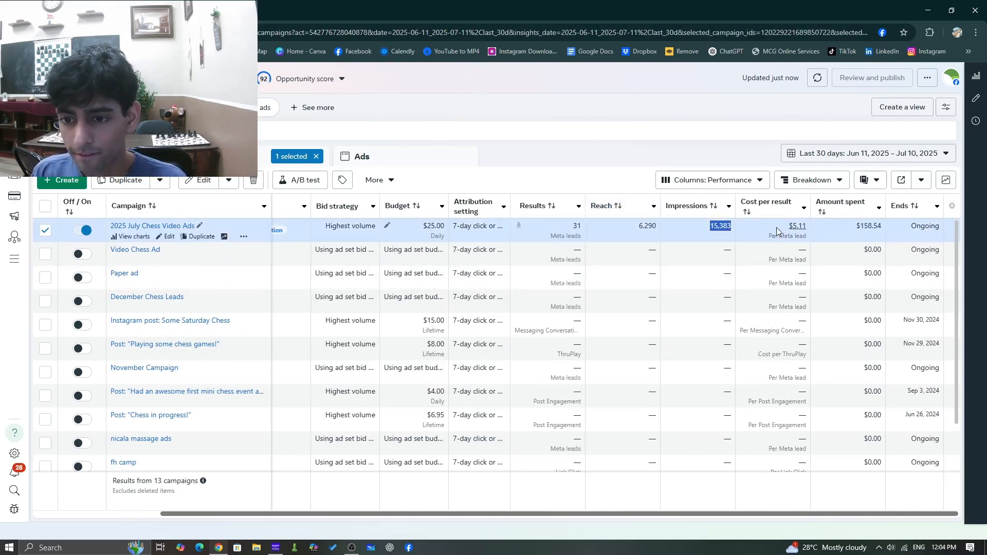
drag(777, 228, 812, 227)
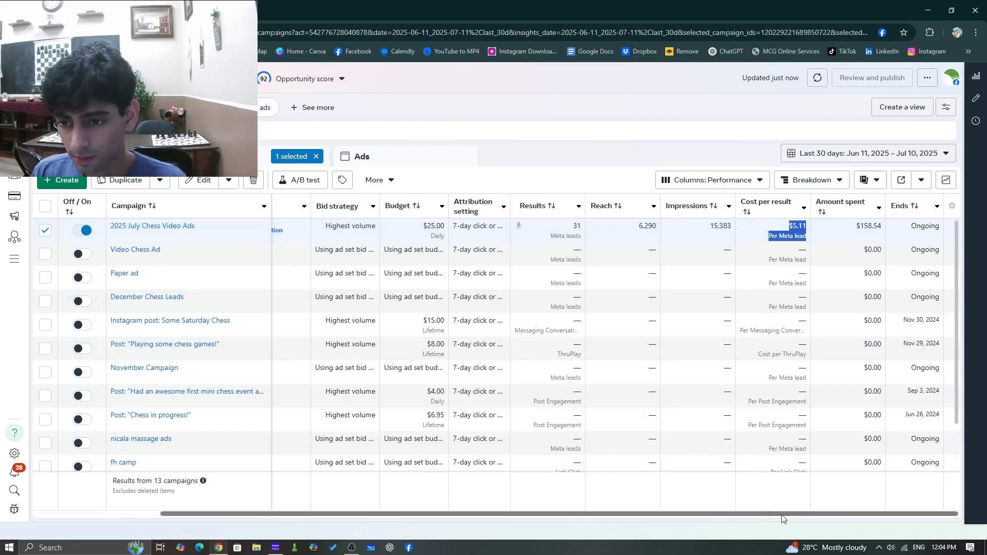
drag(764, 515, 708, 514)
click(587, 166)
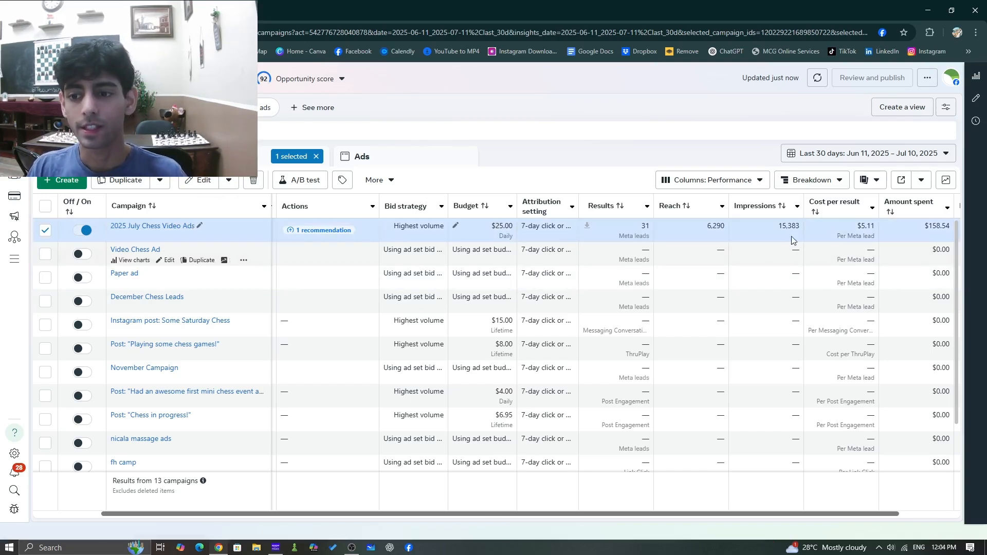
drag(855, 226, 879, 227)
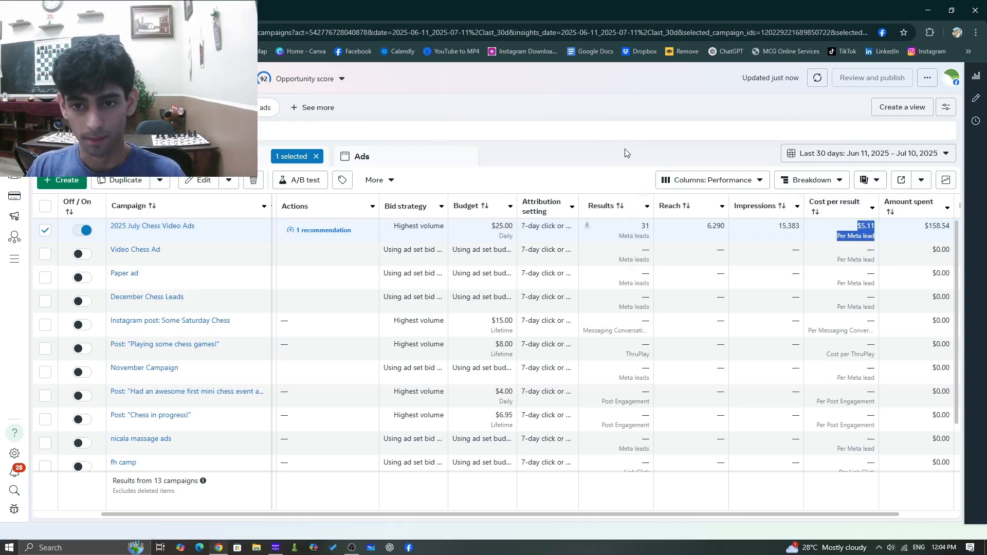
click(843, 226)
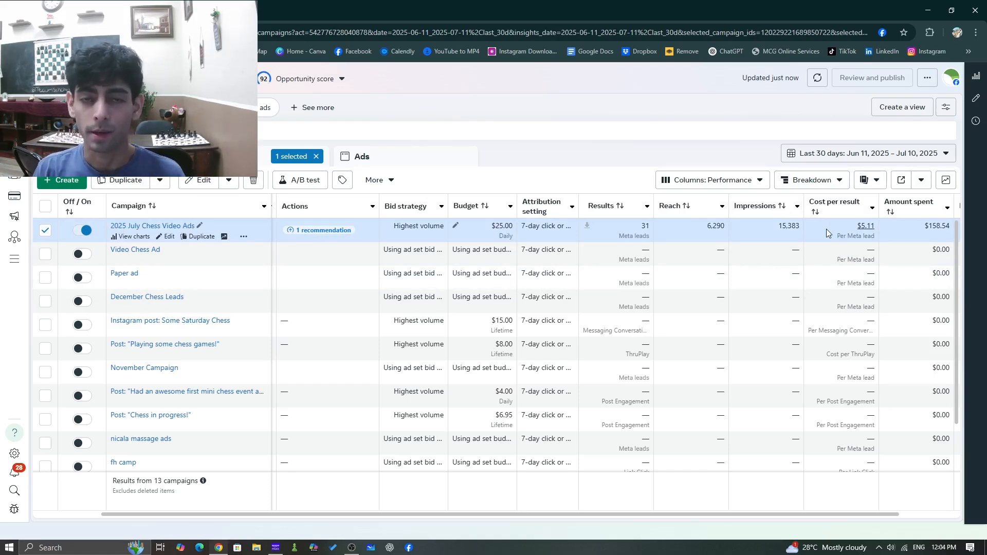
Step: Open the 2025 July Chess Video Ads campaign's ad sets and compare their results, cost per result and amount spent
click(165, 225)
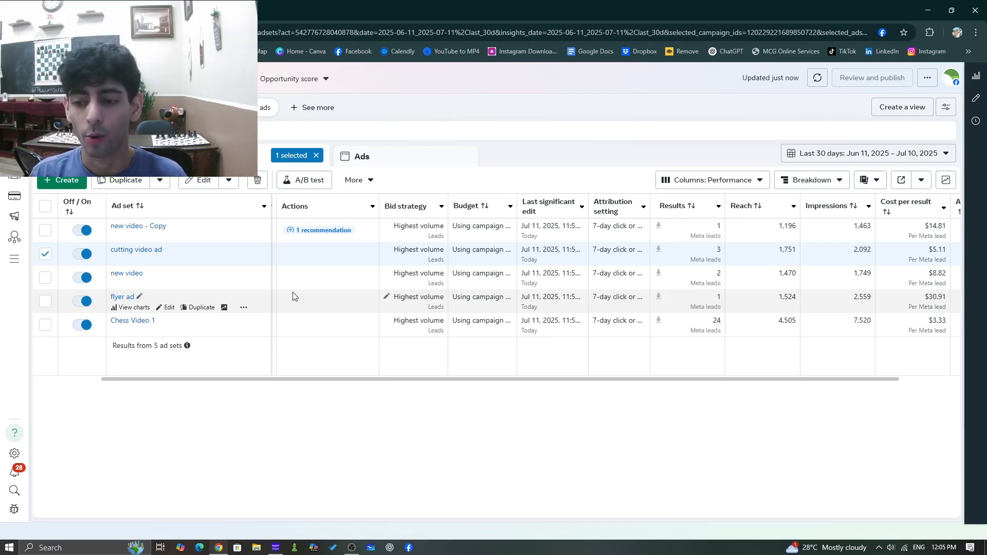
drag(487, 379, 701, 392)
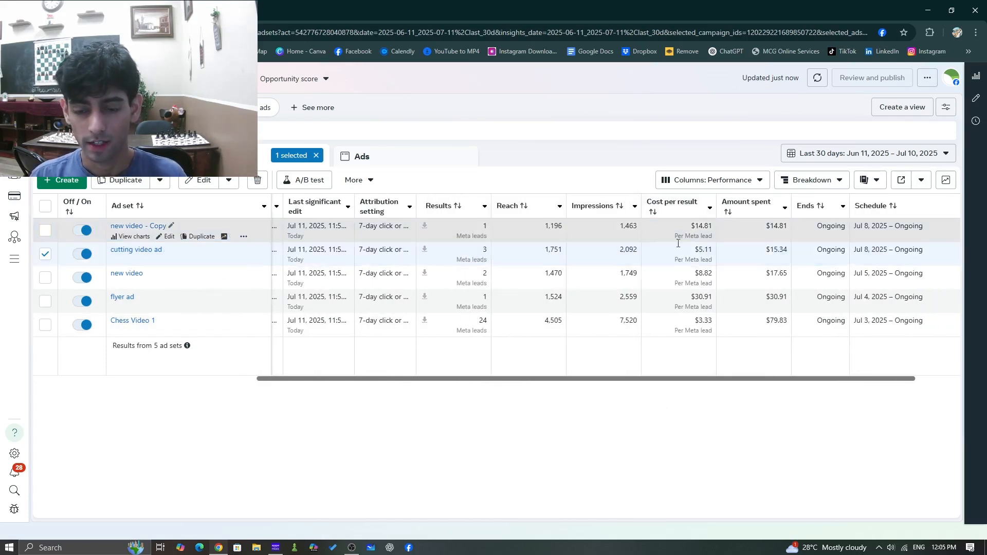
drag(614, 383, 827, 371)
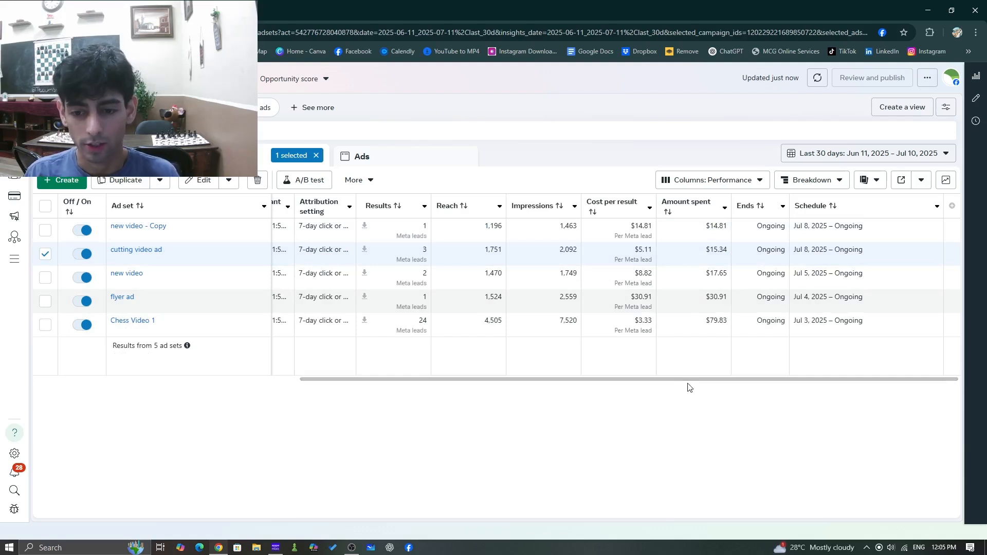
drag(688, 380, 375, 441)
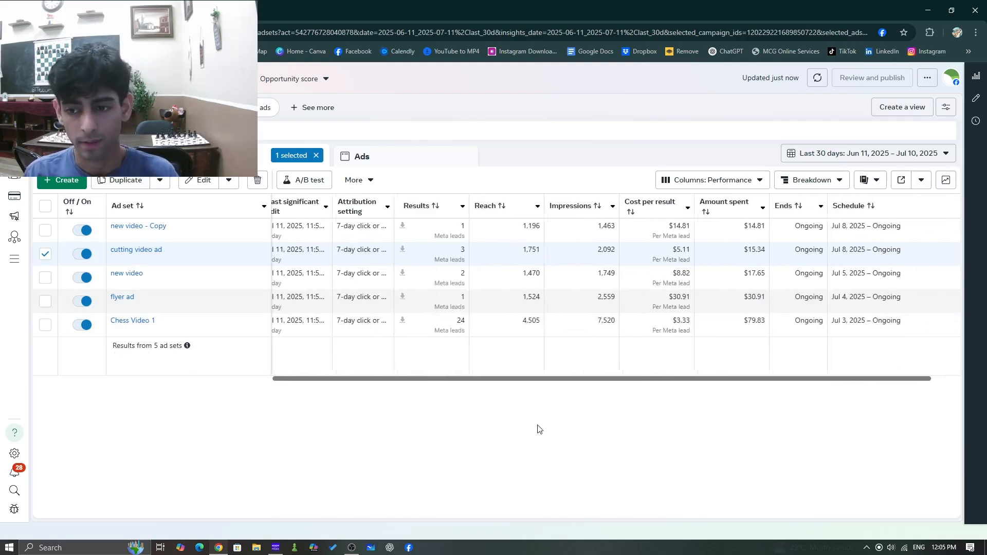
drag(538, 425, 380, 448)
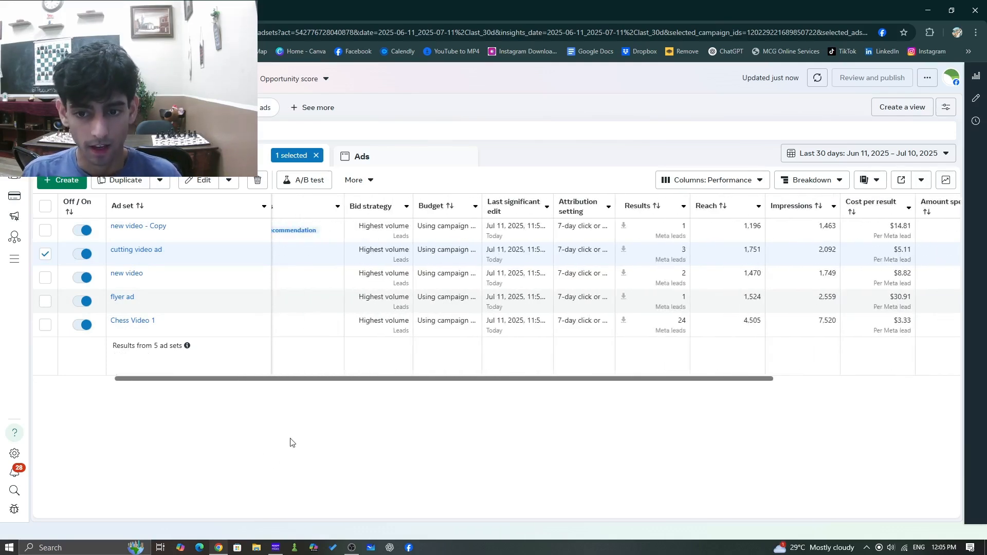
drag(361, 382, 45, 371)
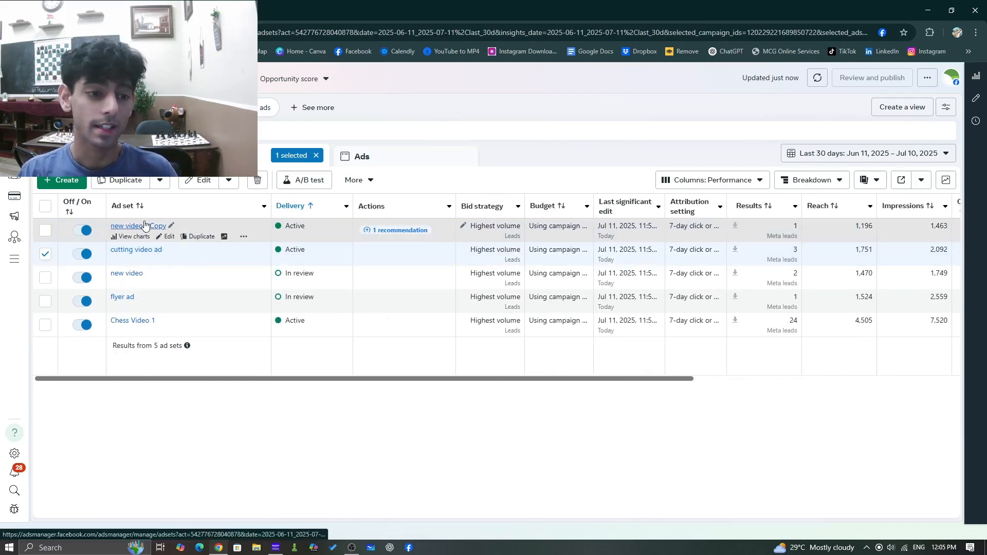
Step: View the hierarchy from the 2025 July campaign through its ad sets to the ads in "new video - Copy", and return to the campaign list
click(136, 156)
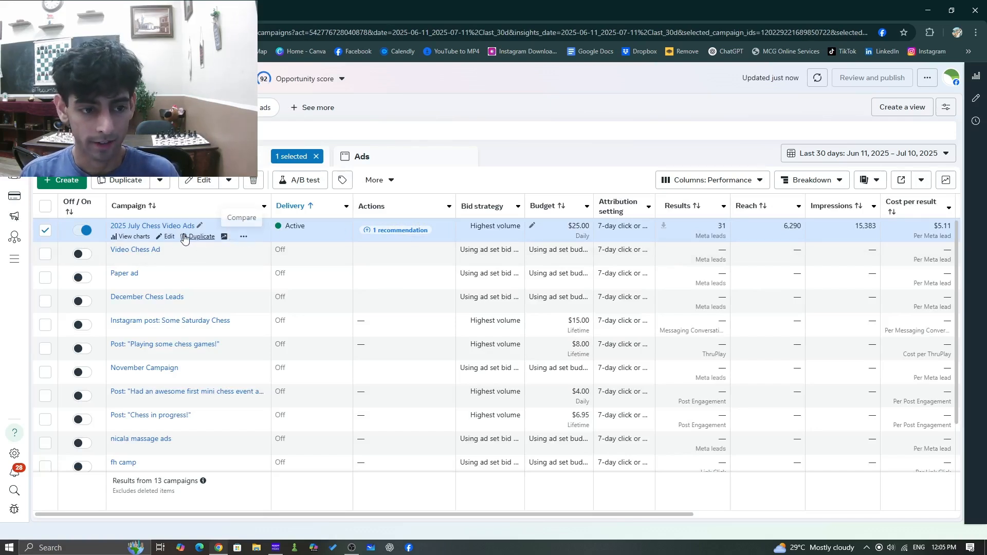
click(150, 226)
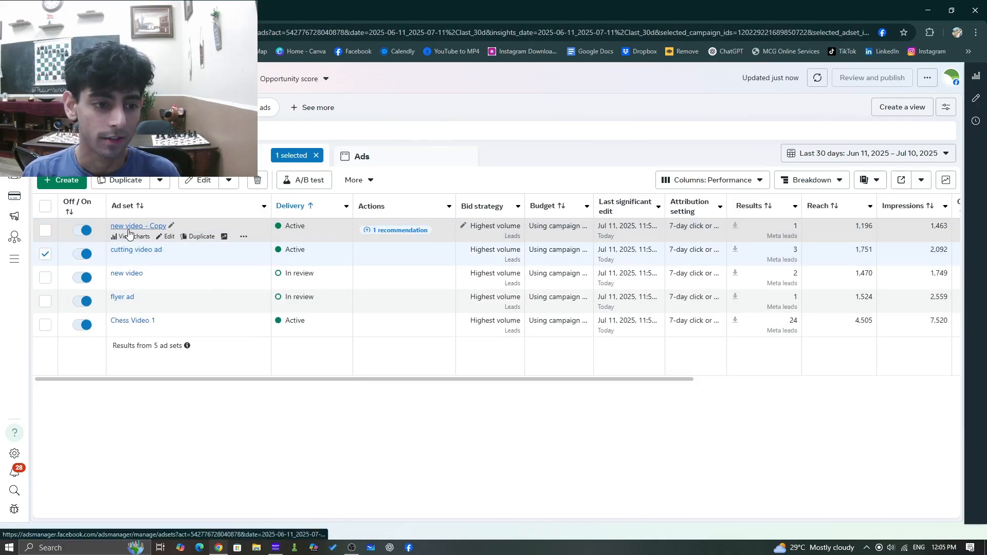
click(131, 226)
mouse_move(128, 230)
click(226, 158)
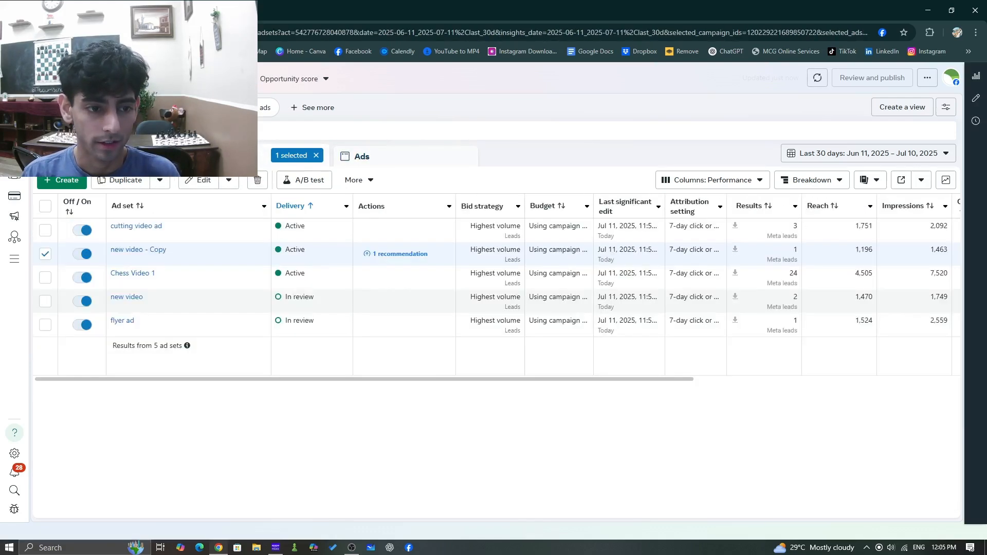
click(132, 250)
click(206, 158)
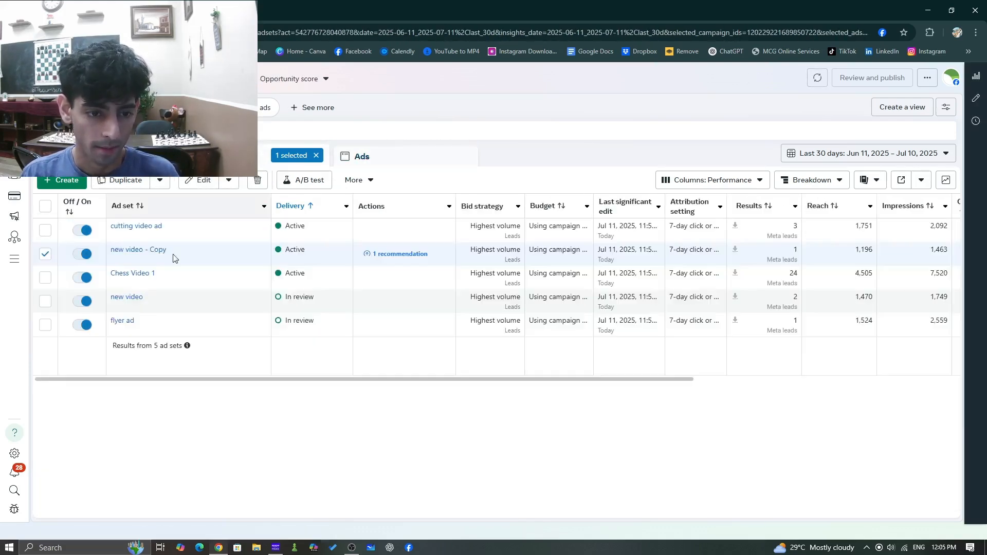
click(111, 157)
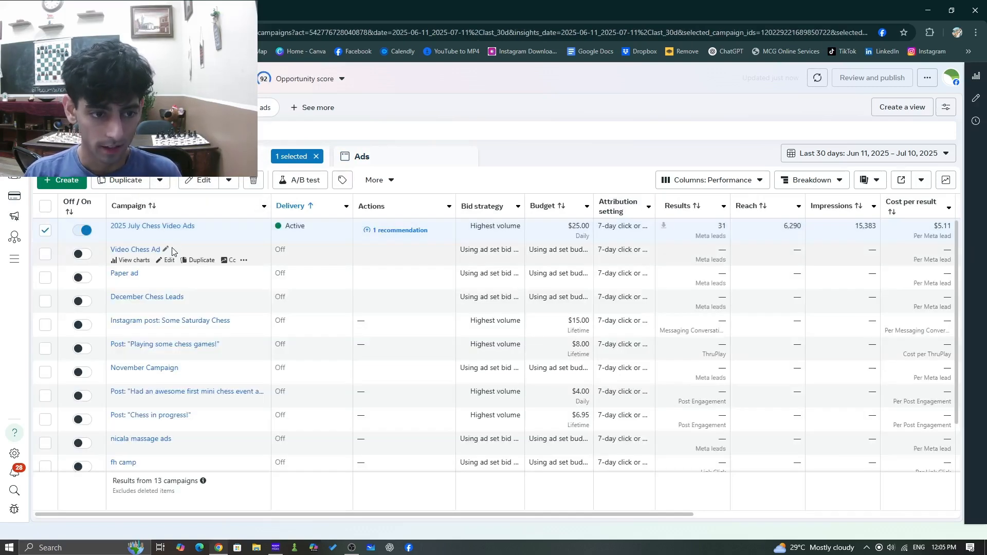
Step: Open the 2025 July Chess Video Ads campaign for editing and examine its buying type and campaign objective
click(168, 237)
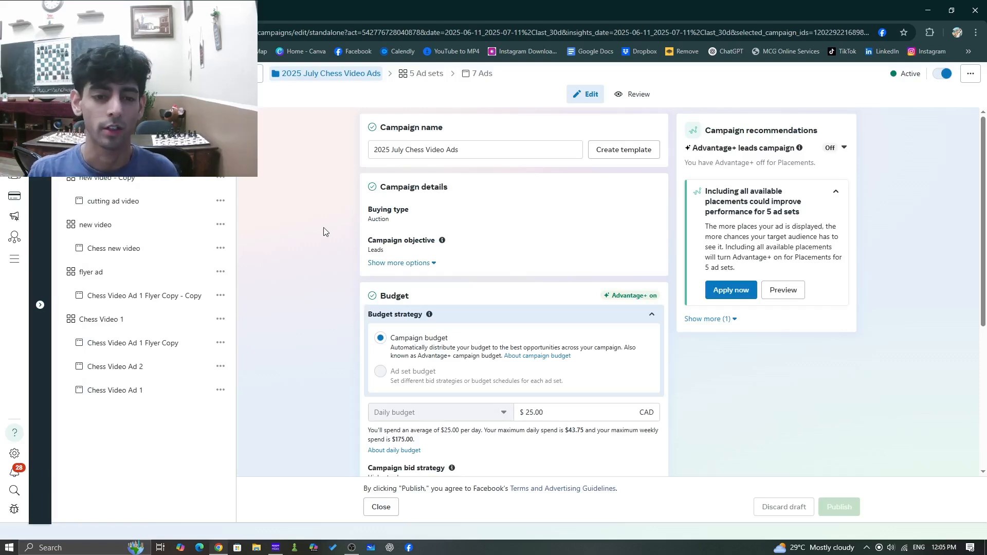
click(651, 211)
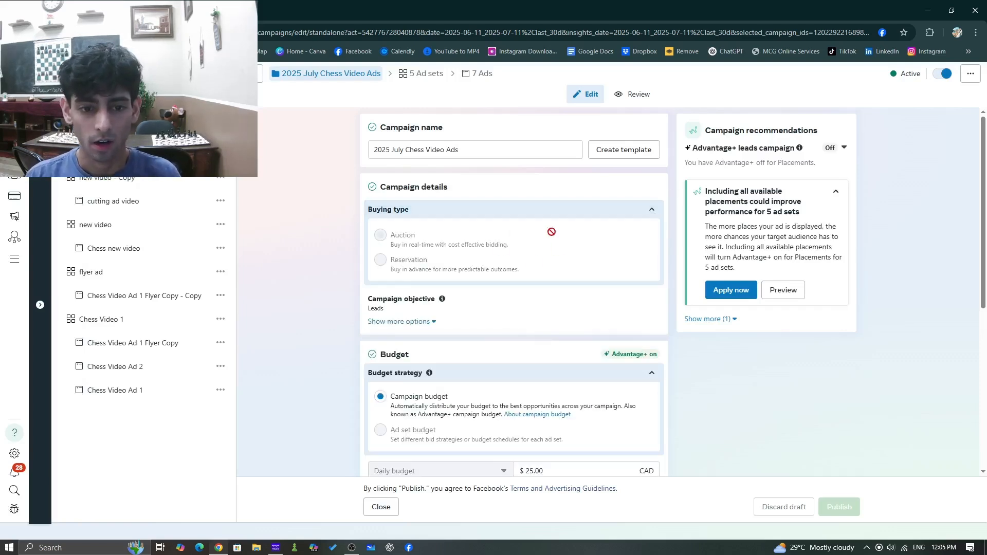
click(652, 209)
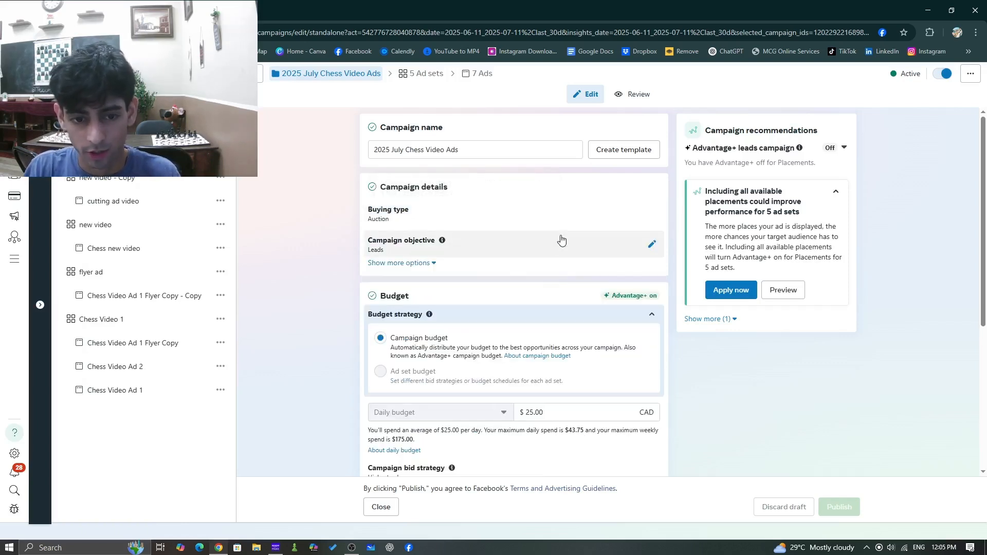
scroll(534, 253, down, 1)
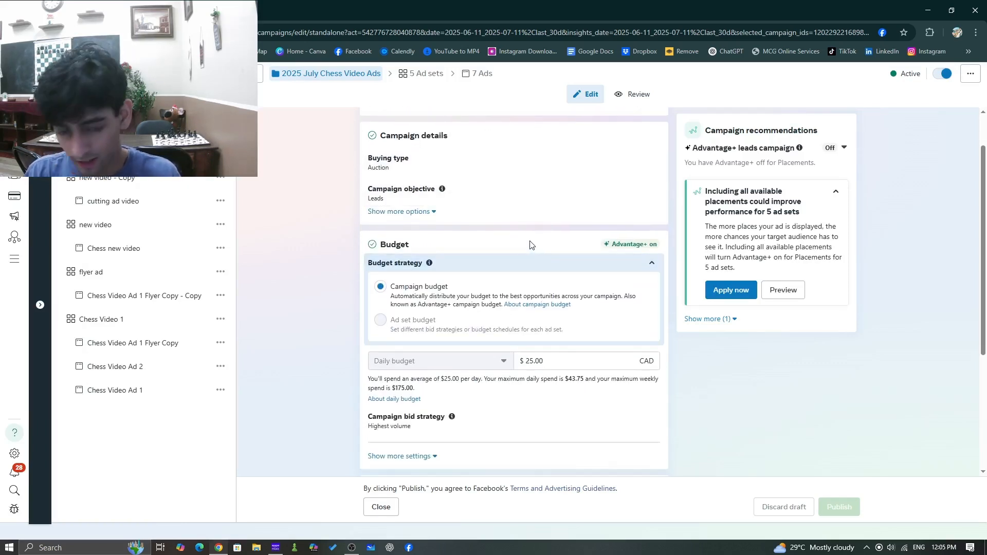
click(653, 194)
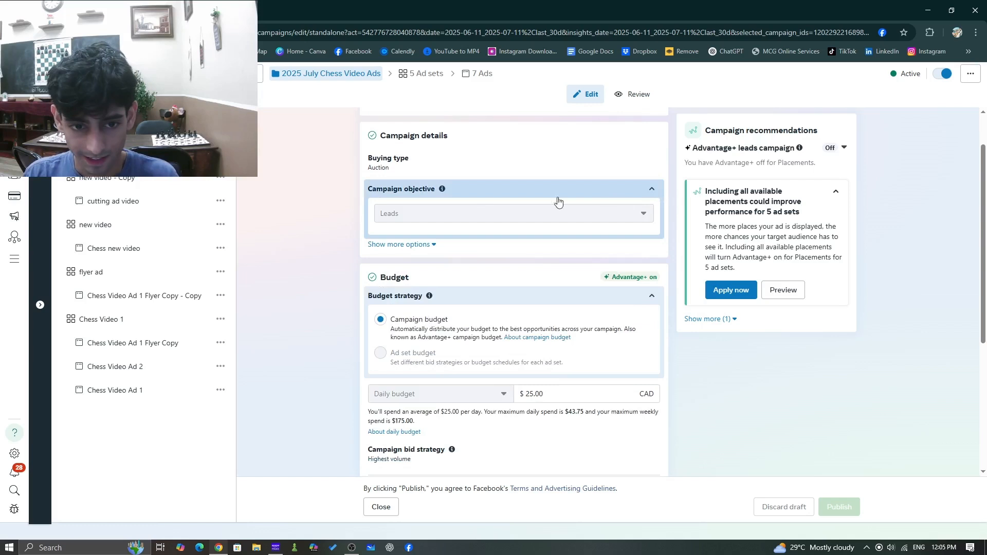
Step: Reveal the additional campaign detail options and inspect the choices for the campaign spending limit
click(414, 245)
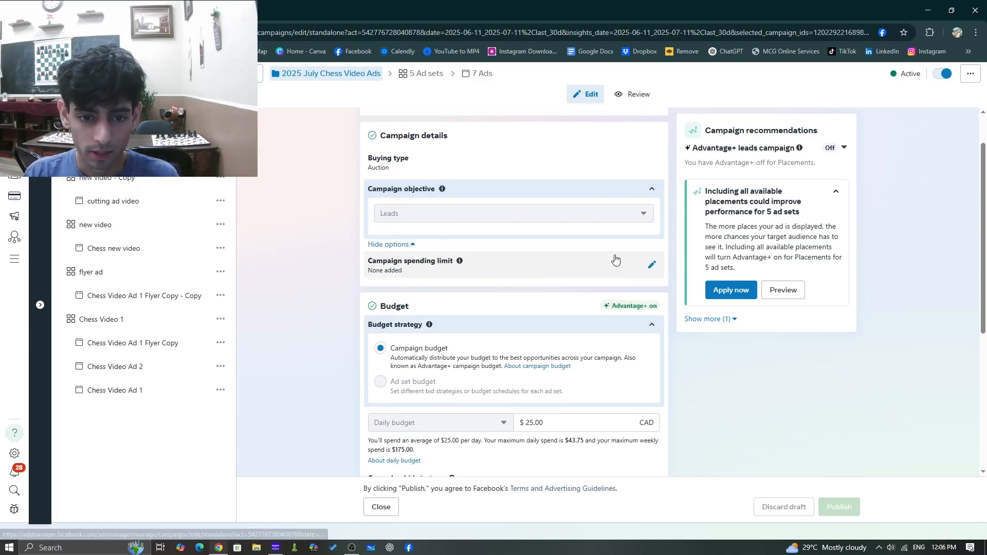
scroll(602, 265, up, 1)
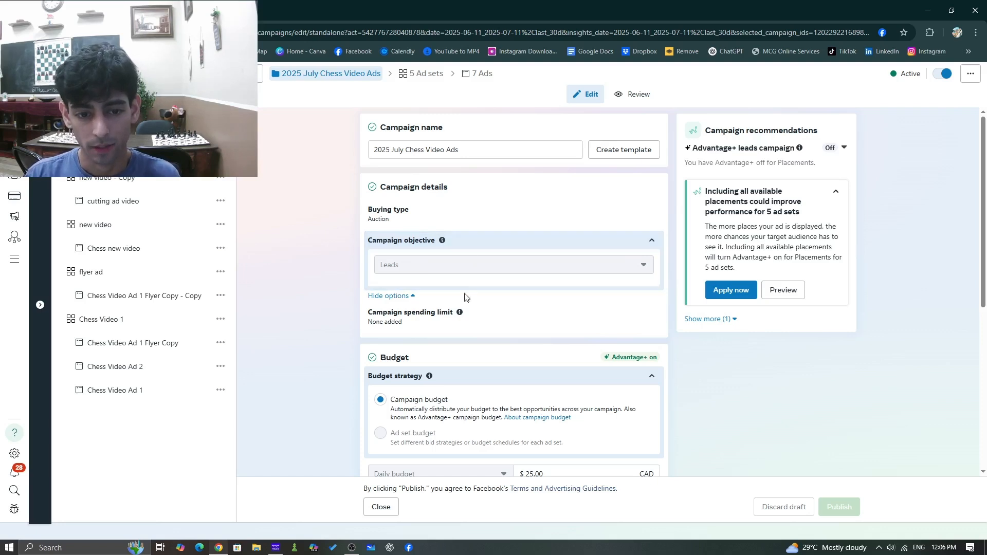
scroll(465, 291, down, 3)
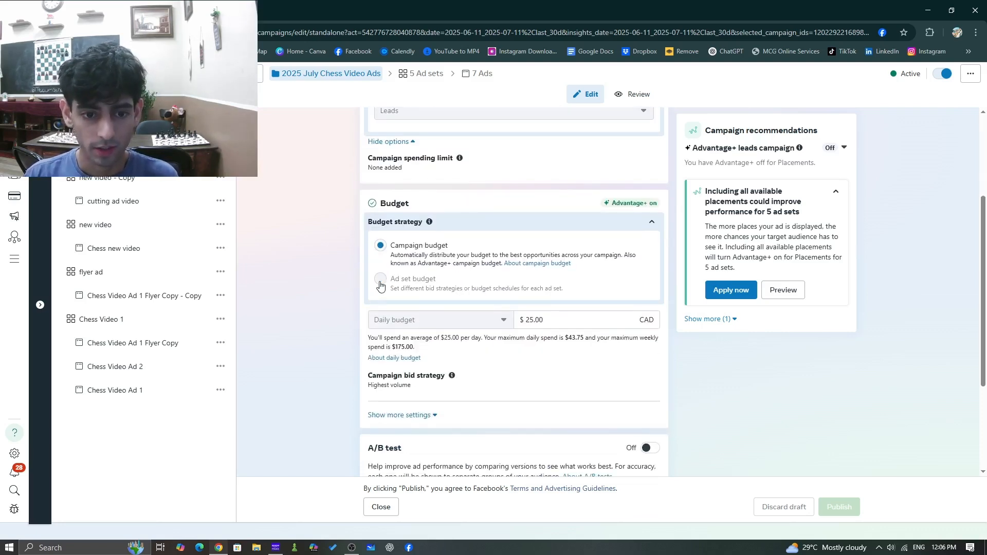
click(414, 170)
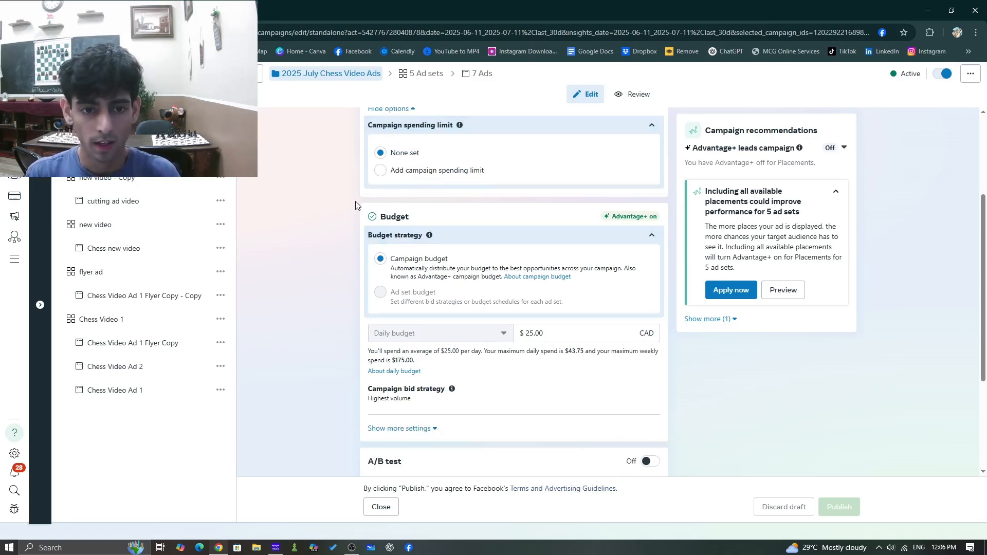
Step: Examine the campaign's budget strategy, reading how the campaign budget option distributes spending
scroll(375, 233, up, 1)
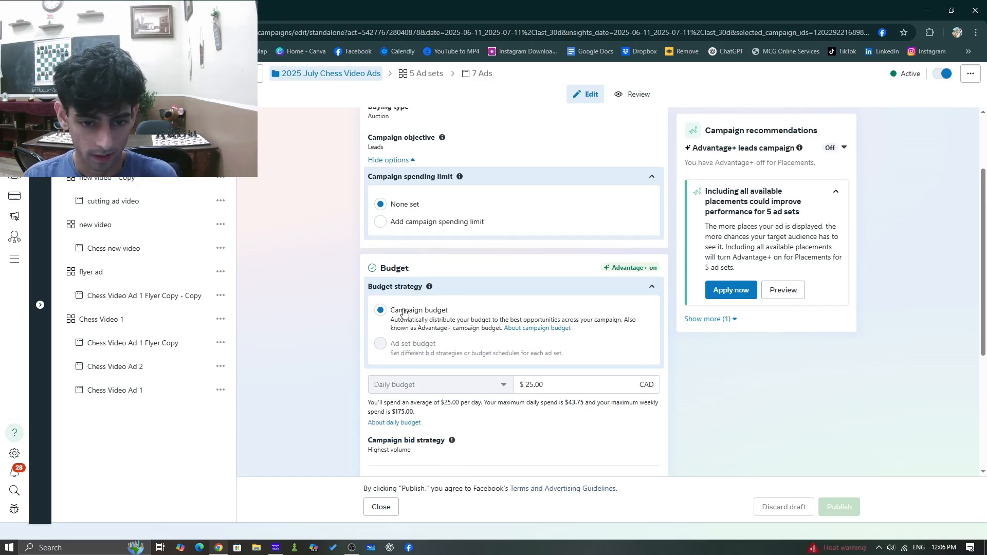
scroll(404, 313, down, 1)
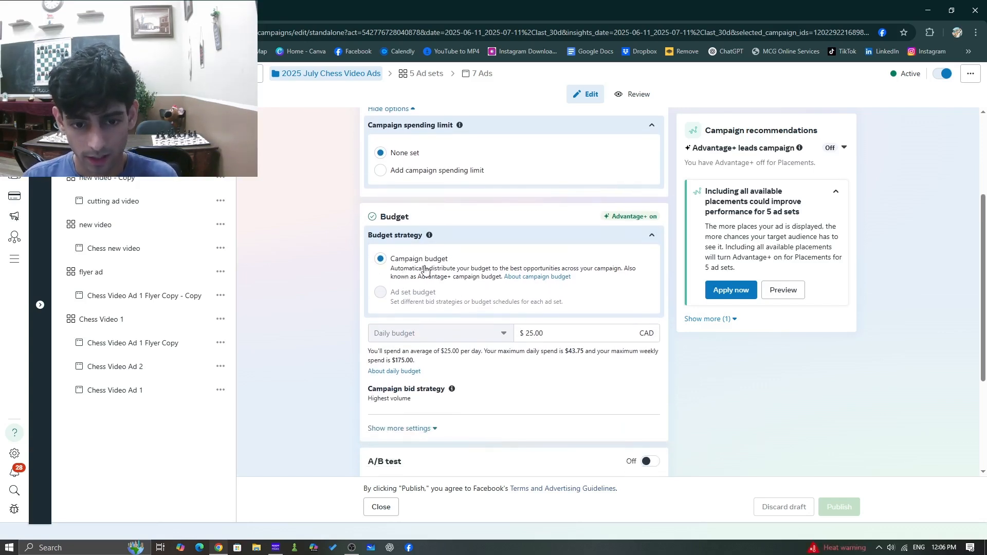
drag(425, 269, 619, 282)
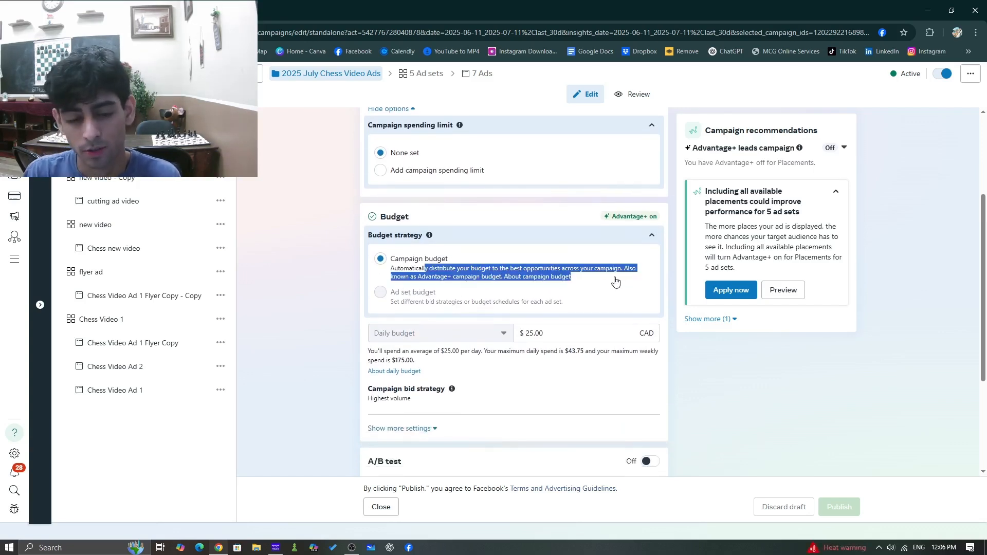
click(441, 281)
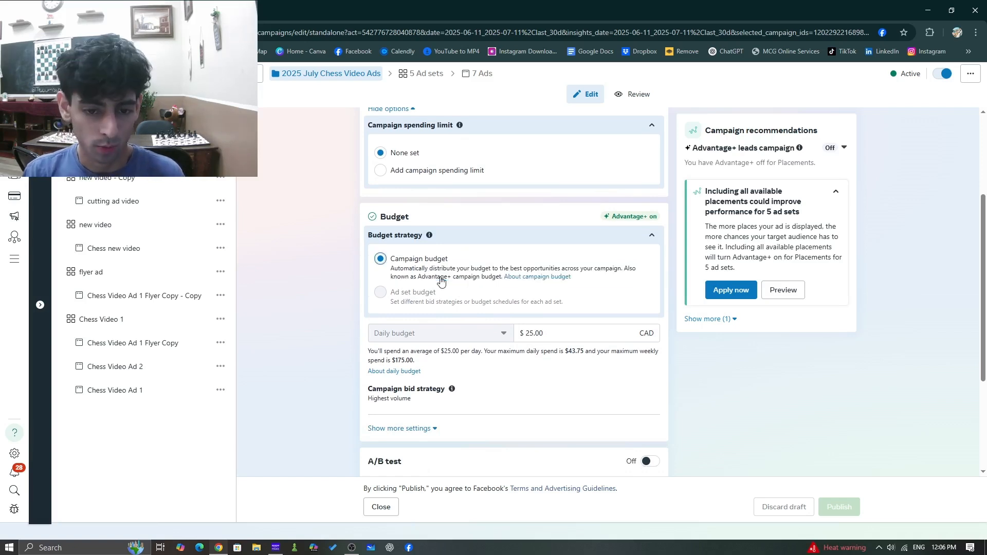
Step: Examine the campaign's daily budget, its maximum weekly spend and the remaining campaign settings
scroll(441, 281, down, 3)
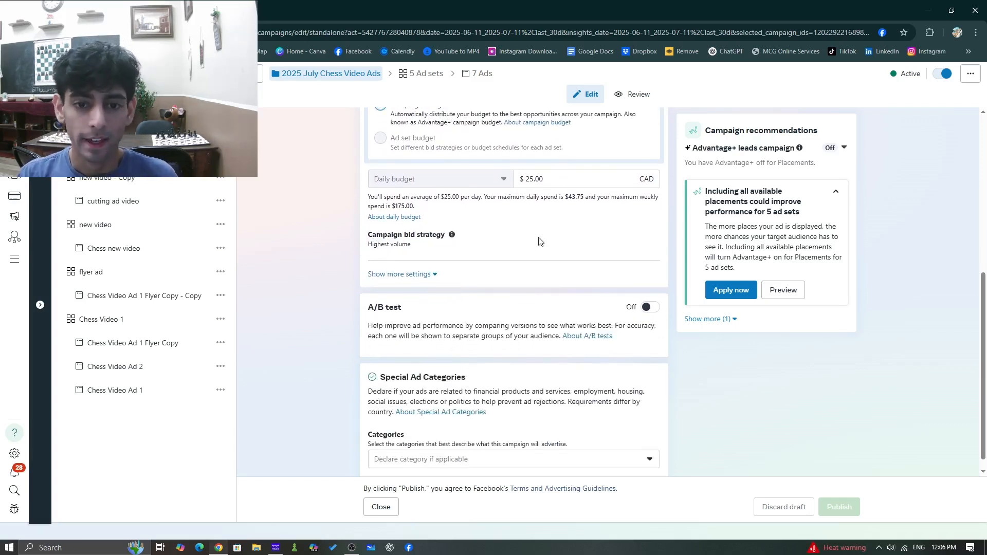
drag(569, 180, 516, 183)
click(336, 223)
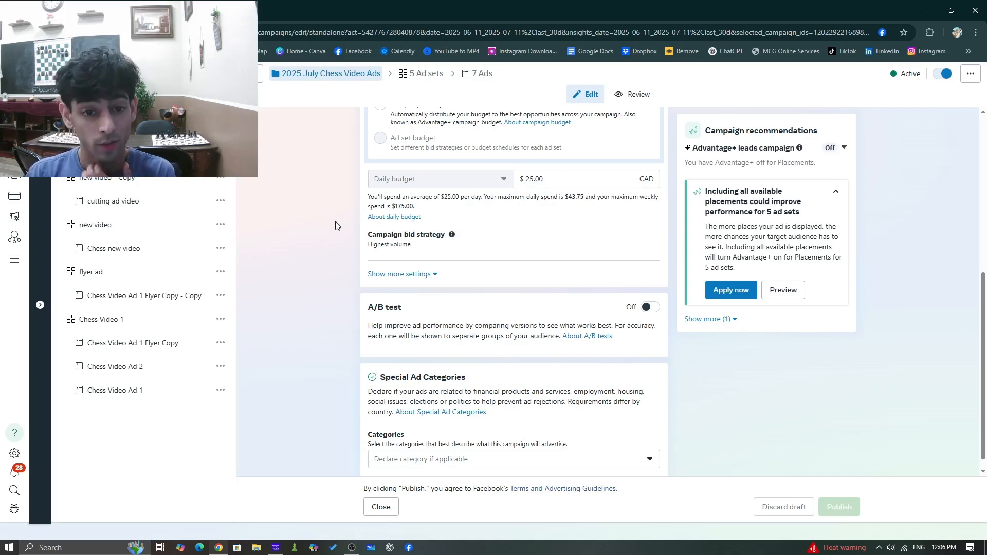
drag(423, 206, 383, 206)
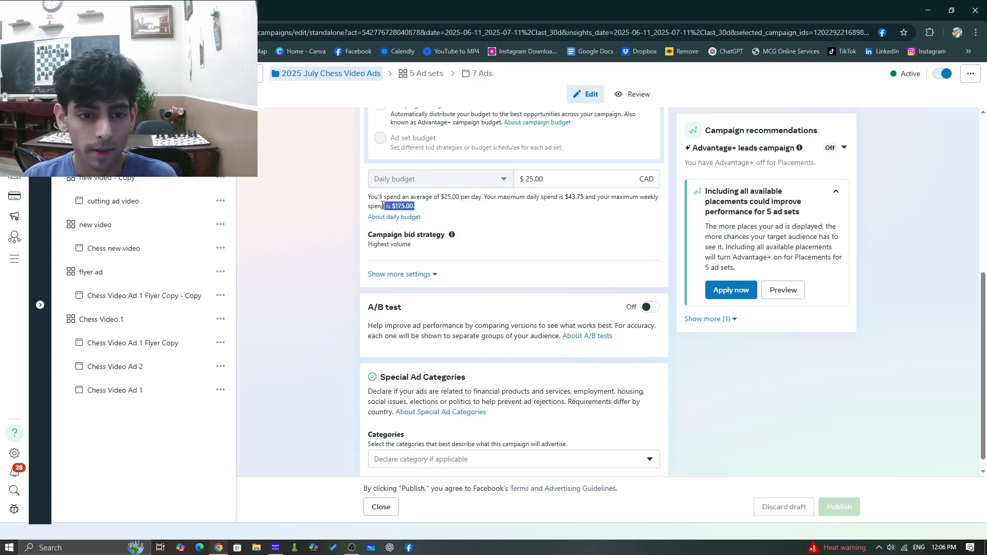
click(350, 214)
scroll(348, 316, down, 1)
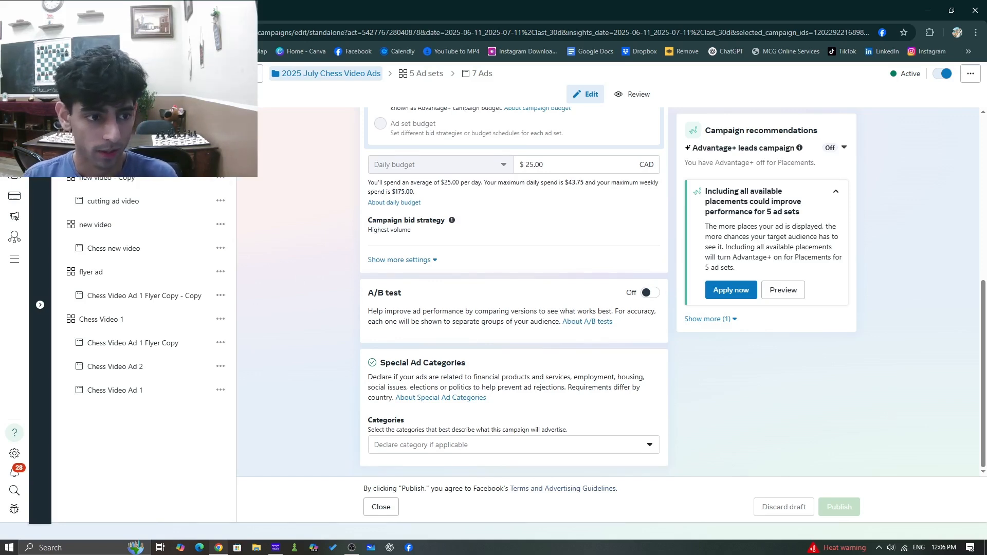
Step: Open the "cutting video ad" ad set and examine its conversion location options, including instant forms
click(106, 130)
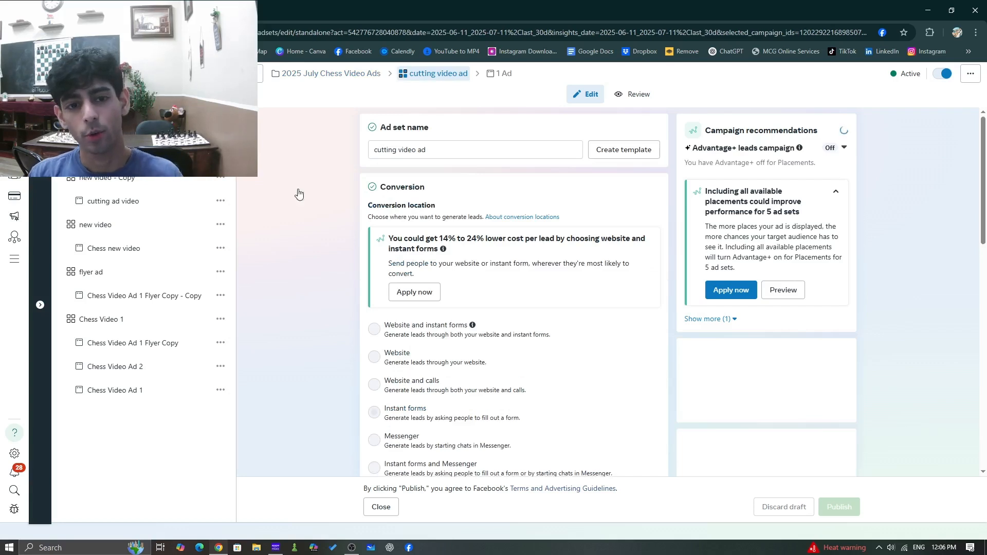
scroll(438, 214, down, 1)
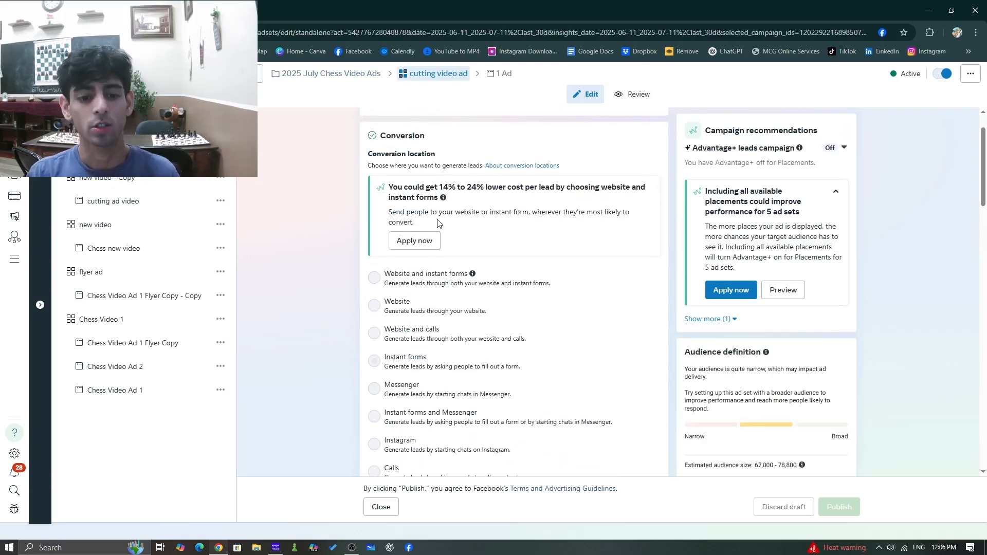
scroll(429, 300, down, 2)
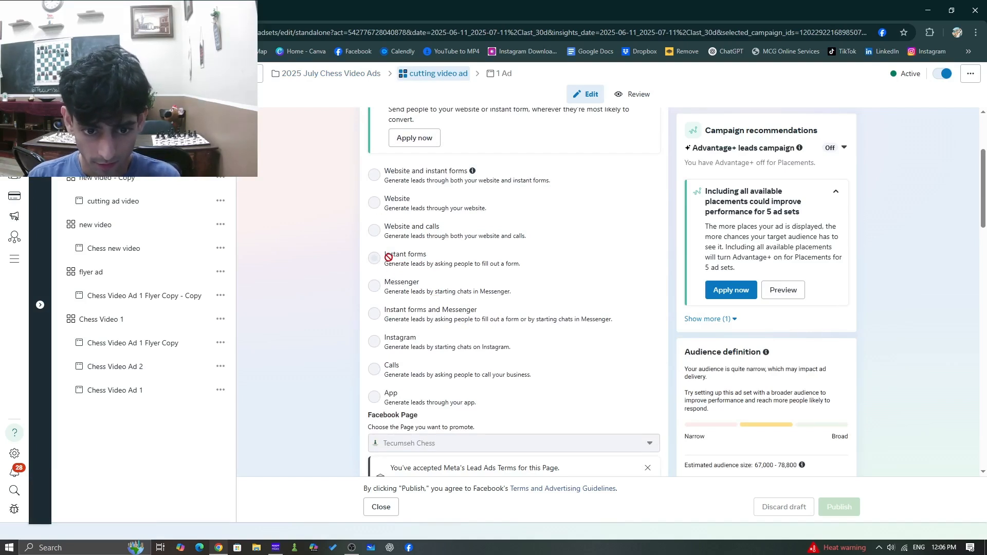
mouse_move(406, 255)
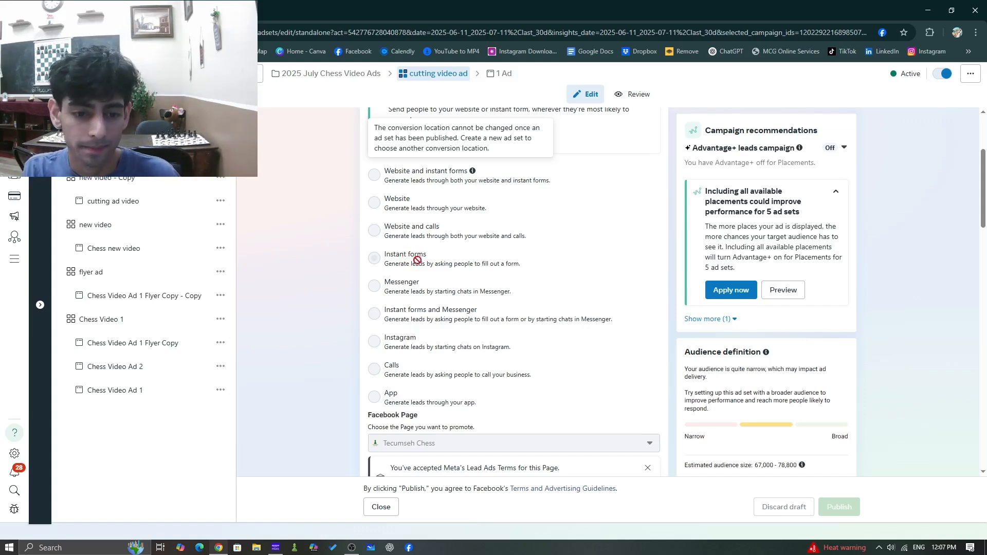
scroll(407, 310, down, 2)
scroll(407, 313, up, 3)
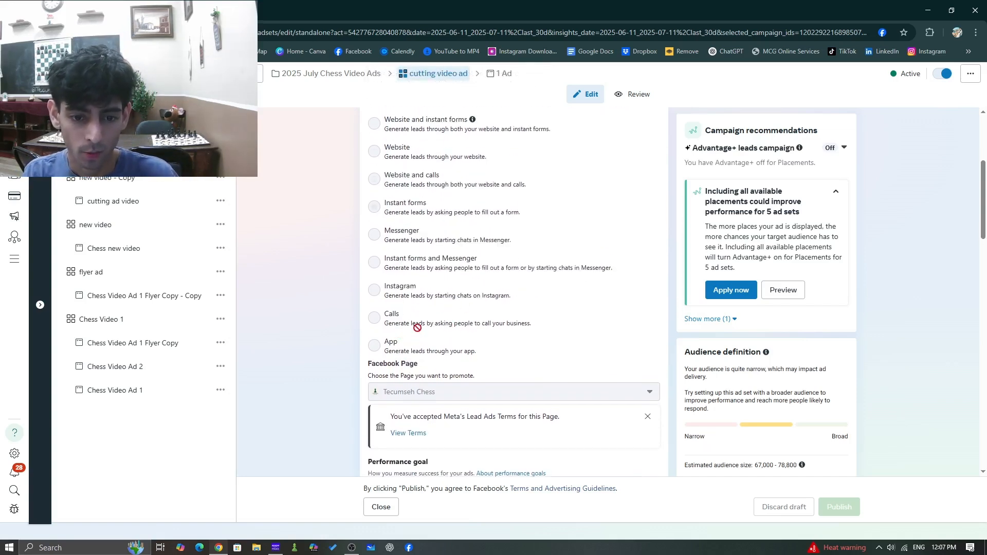
scroll(427, 356, down, 1)
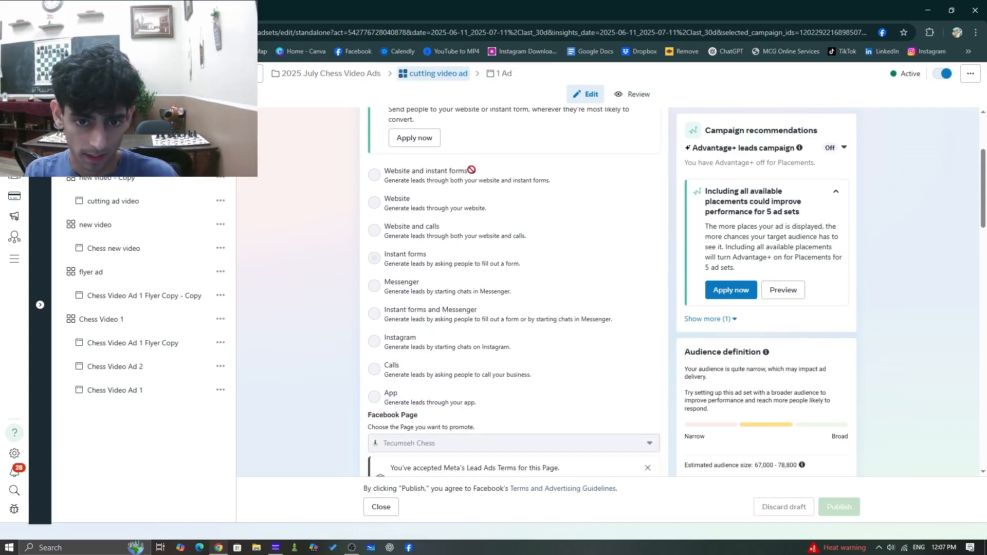
Step: Examine the ad set's Facebook Page, performance goal and cost per result goal, expanding the additional conversion options
scroll(414, 354, down, 5)
scroll(414, 355, down, 1)
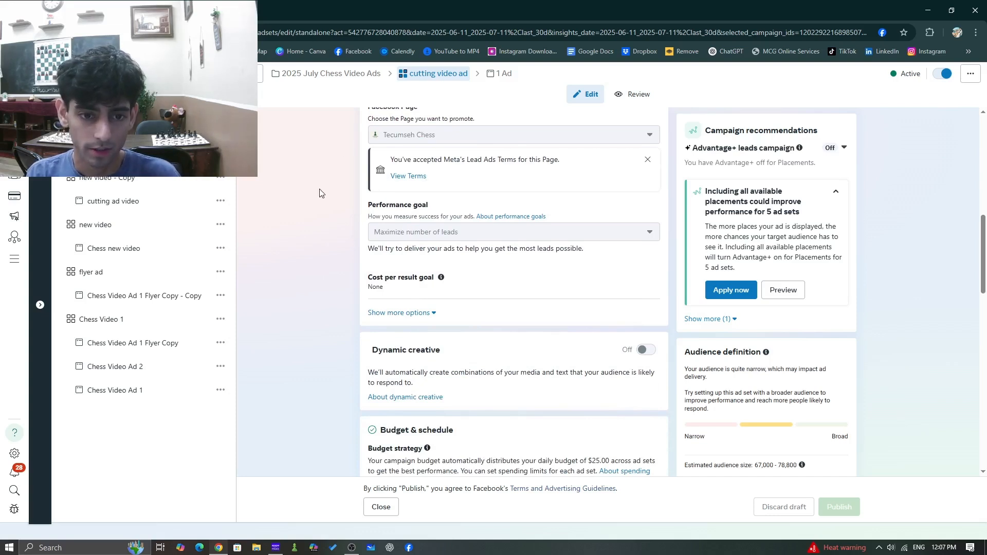
scroll(328, 246, down, 1)
scroll(370, 267, up, 1)
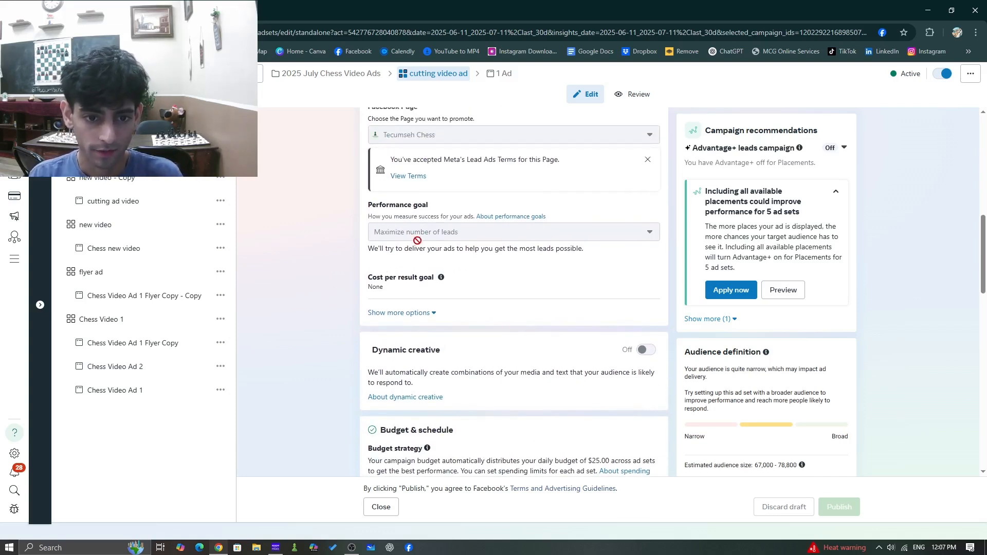
scroll(405, 252, down, 1)
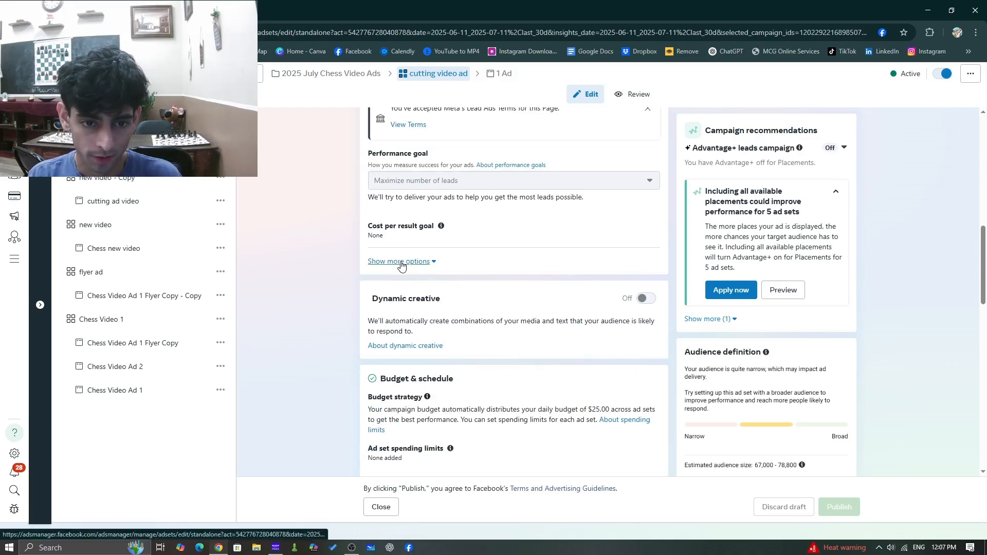
click(448, 234)
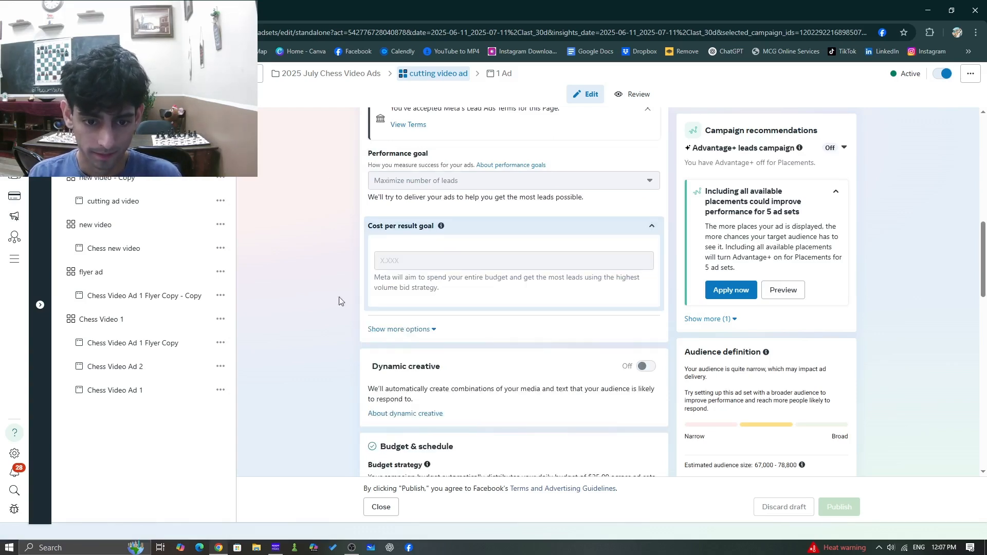
scroll(341, 302, down, 2)
click(407, 228)
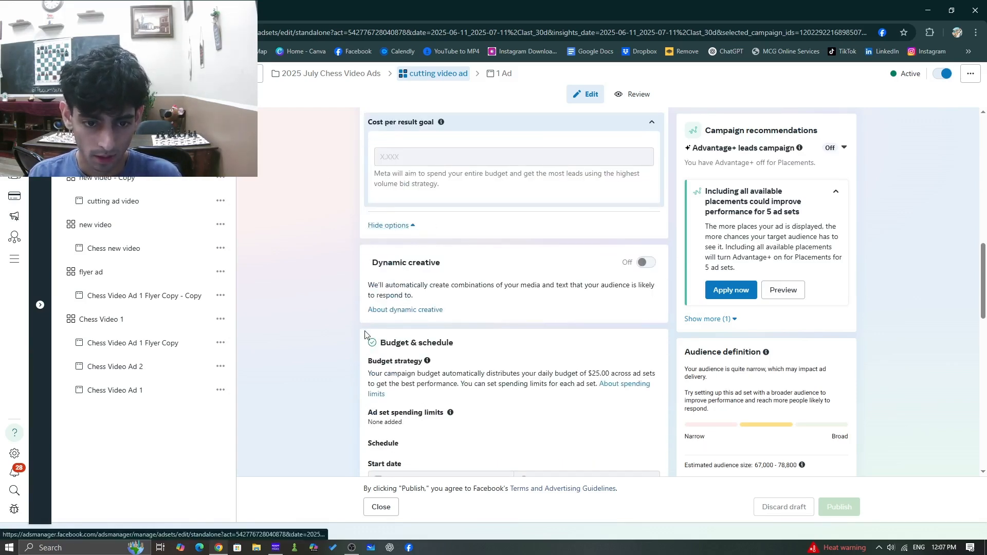
Step: Examine the ad set's budget and schedule, including its spending limits, start date and end date option
scroll(365, 335, down, 3)
scroll(365, 334, down, 2)
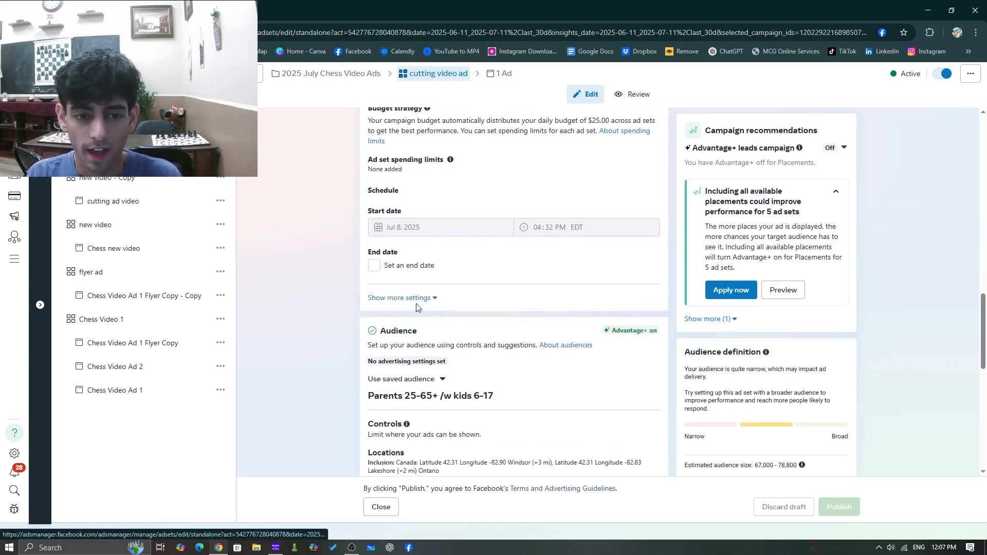
scroll(410, 267, up, 1)
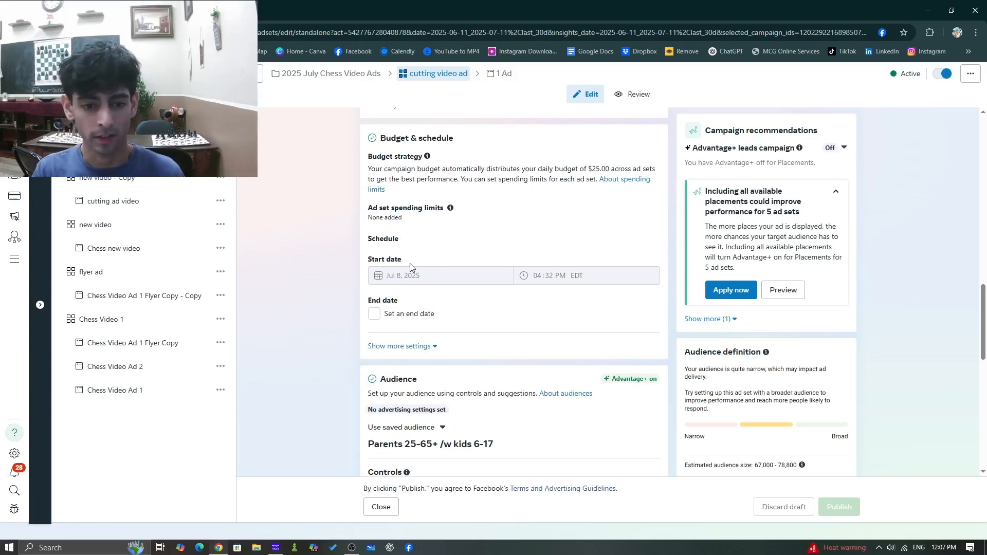
Step: Review the ad set's saved audience, including its locations, minimum age, suggested age range and detailed targeting
scroll(457, 324, down, 4)
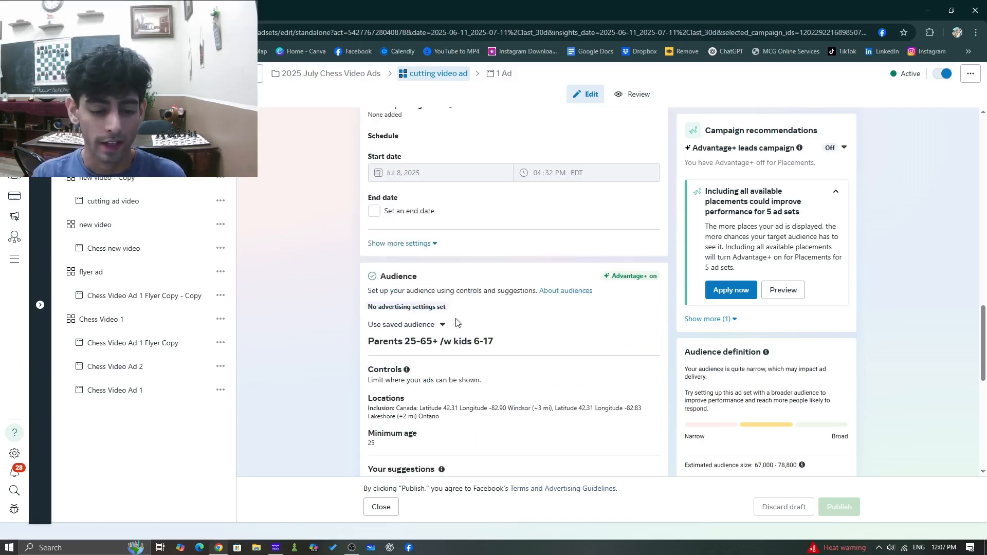
scroll(456, 324, down, 1)
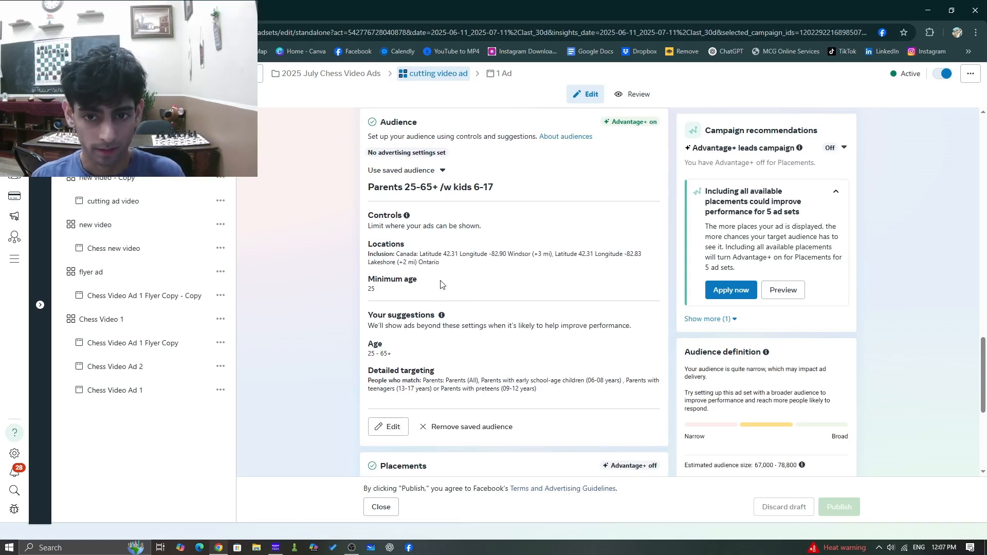
scroll(443, 282, up, 1)
scroll(445, 288, down, 3)
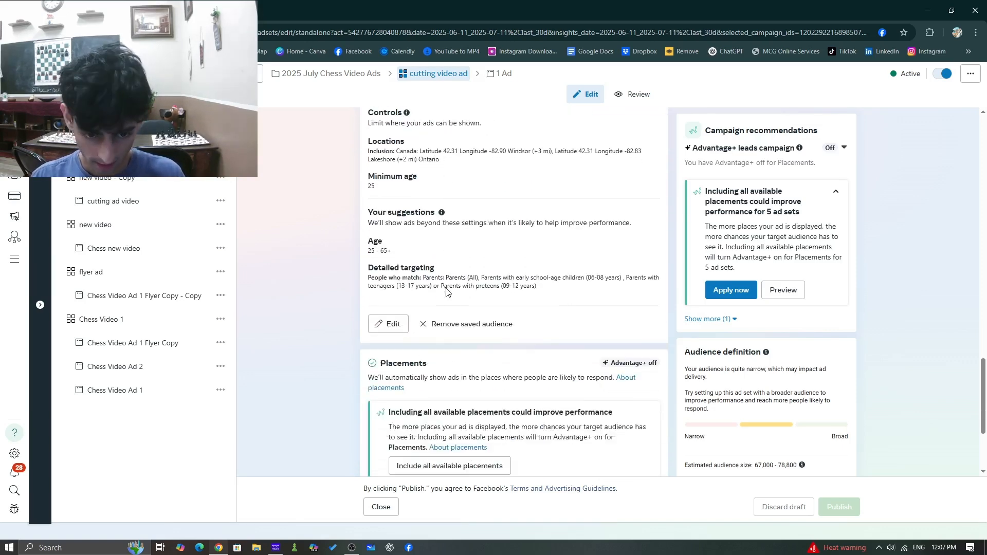
Step: Open the ad set's saved audience for editing and examine its audience name
click(383, 324)
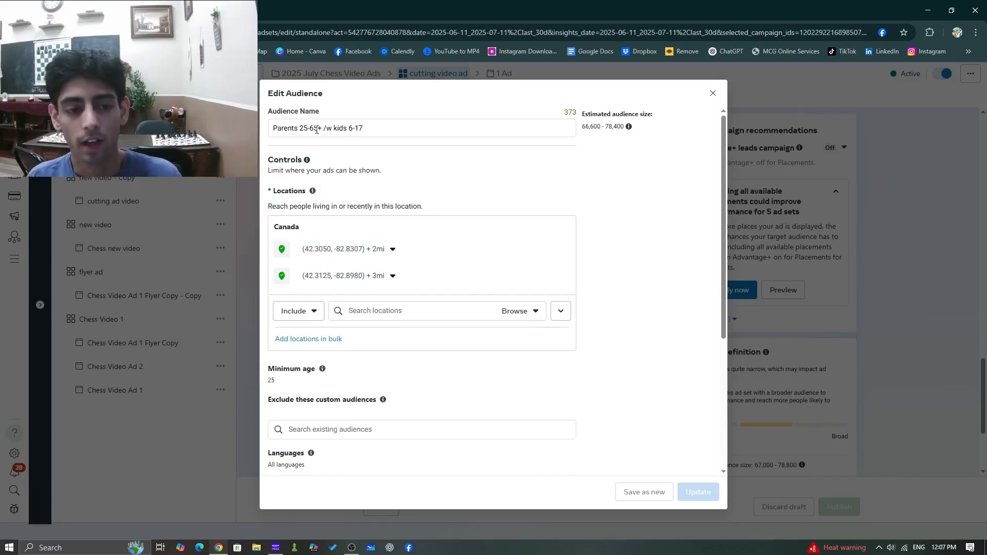
drag(339, 128, 372, 125)
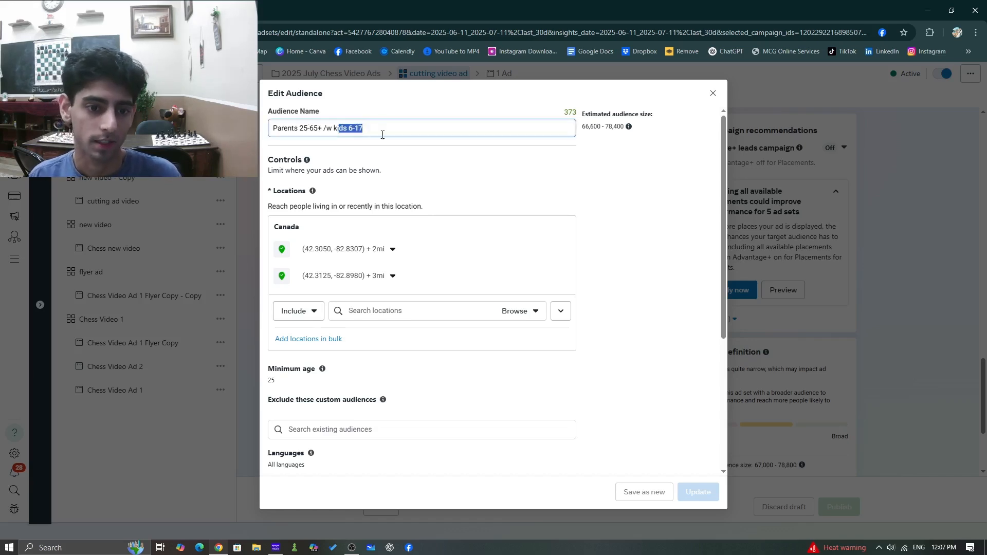
click(378, 174)
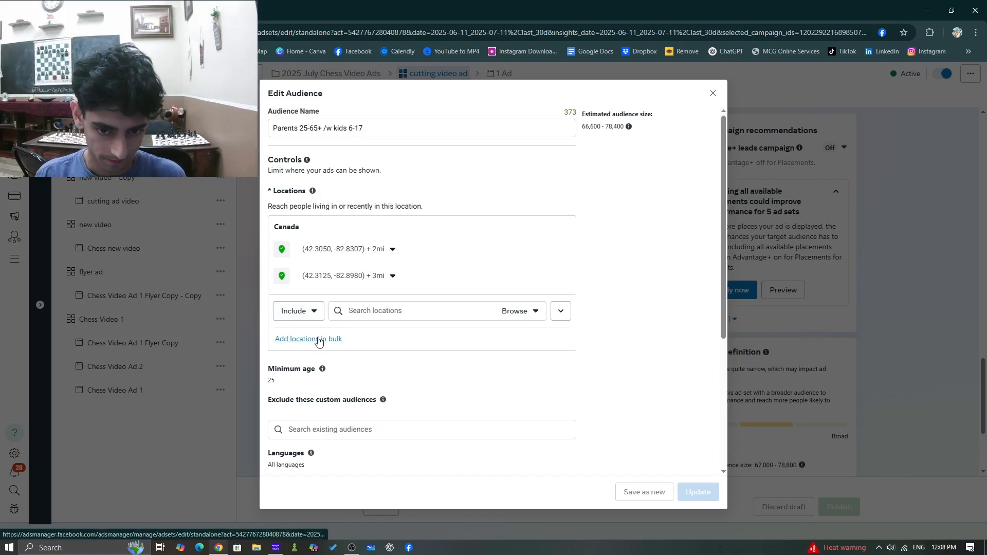
Step: Search the audience's included locations for "tecumseh" and show the location map
click(533, 312)
click(481, 315)
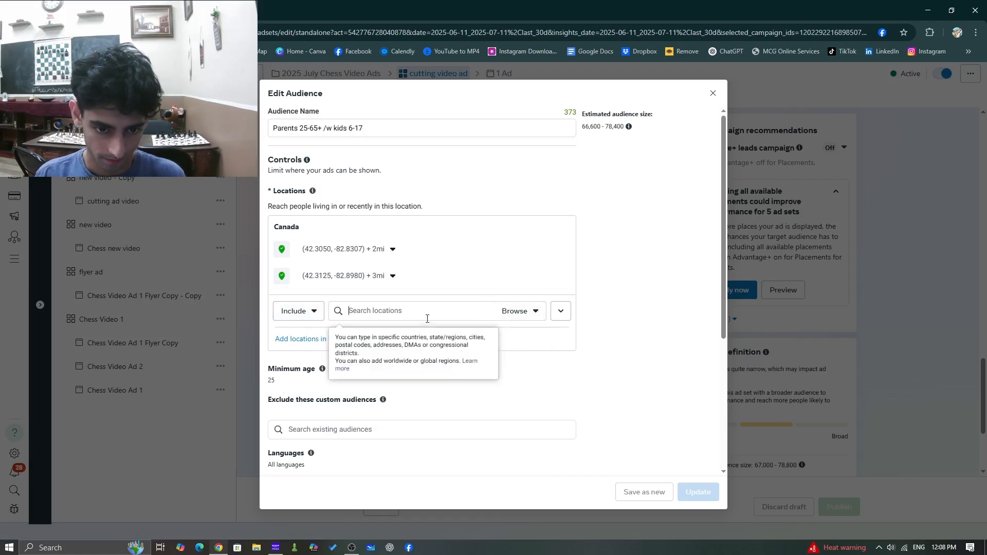
click(301, 312)
click(394, 314)
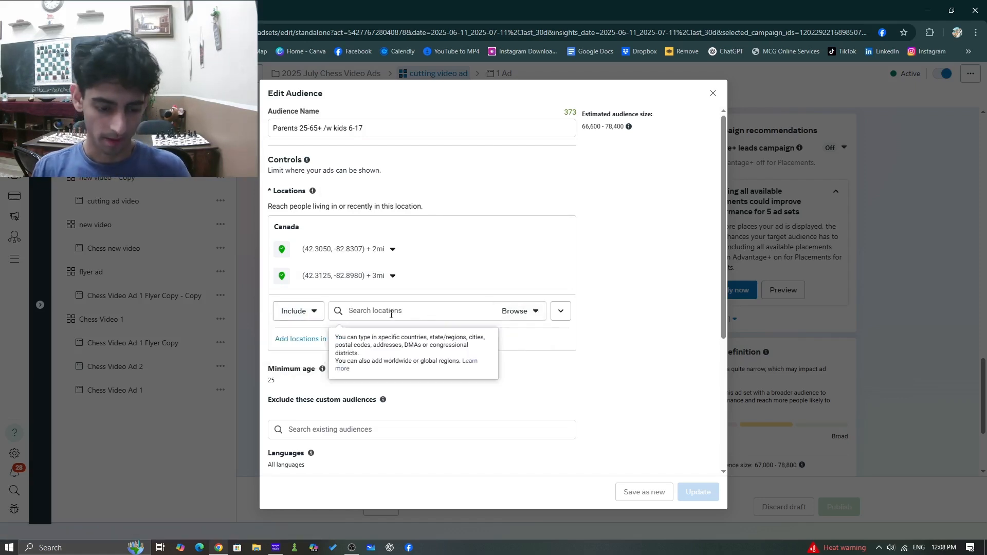
text(tecumseh)
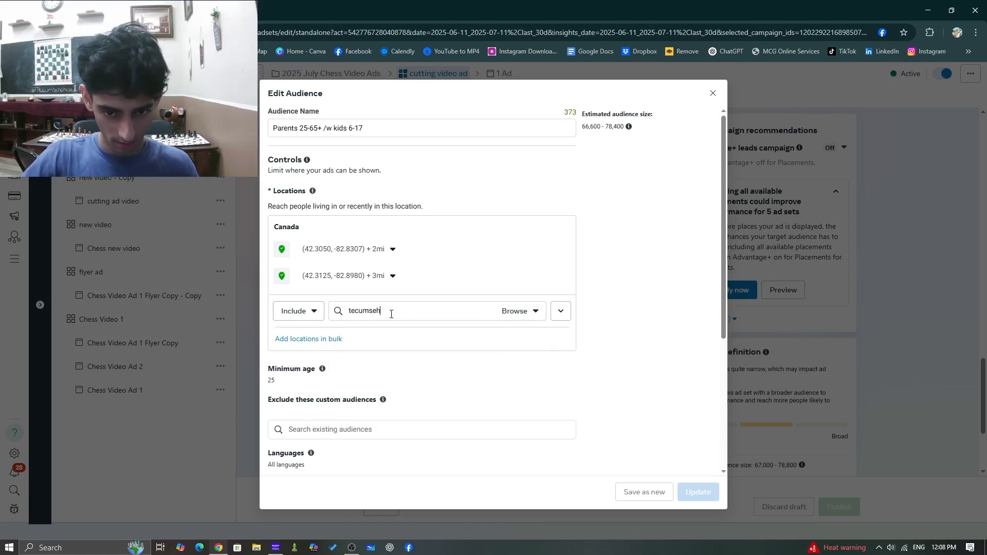
click(561, 311)
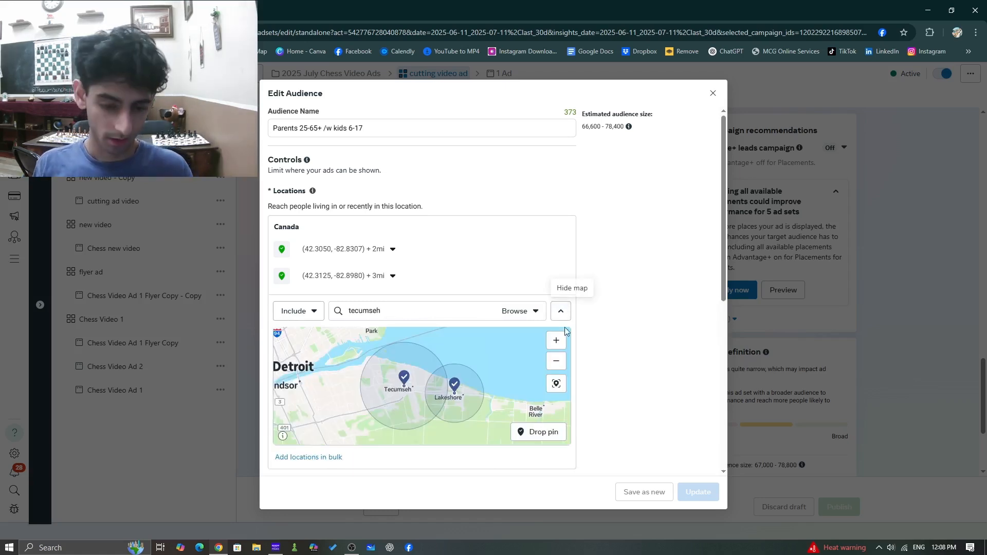
Step: Examine the targeted radius areas around Tecumseh and Lakeshore on the map, along with nearby Windsor and Detroit
scroll(341, 396, down, 3)
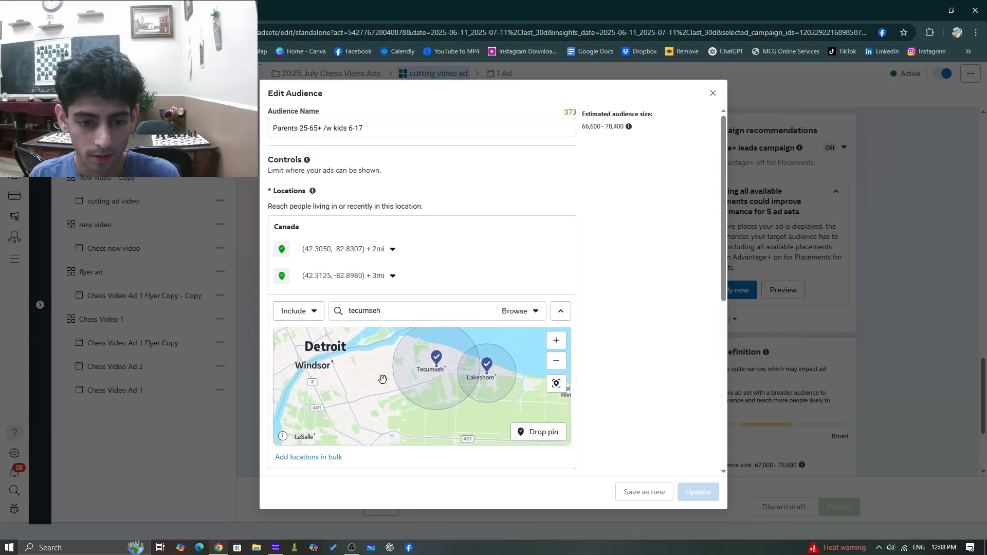
scroll(385, 386, up, 3)
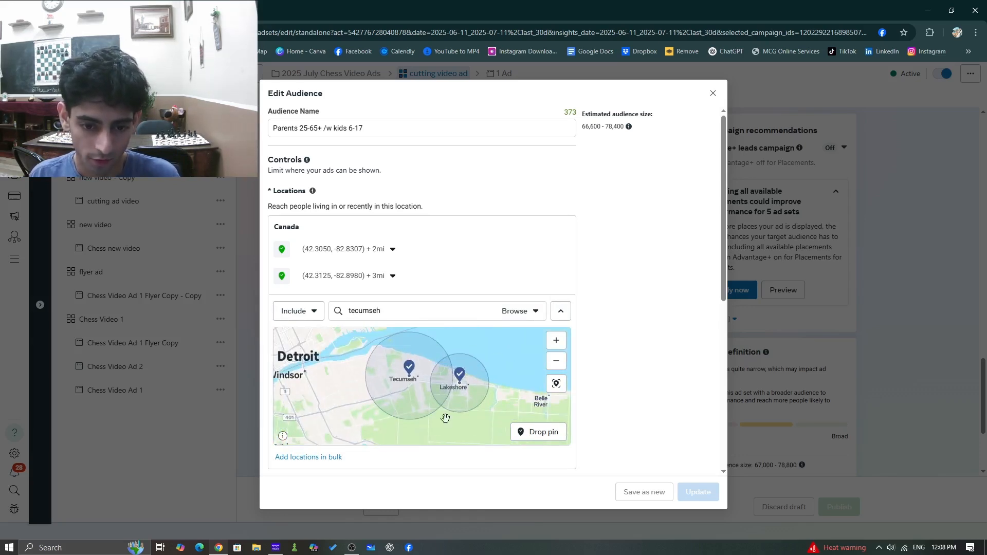
drag(349, 373, 390, 379)
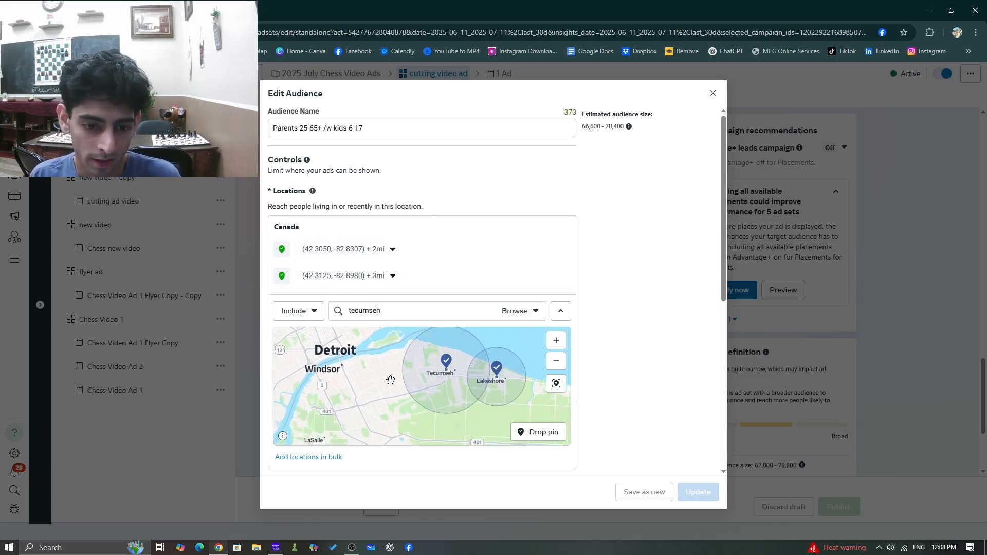
scroll(389, 387, up, 2)
scroll(395, 377, down, 4)
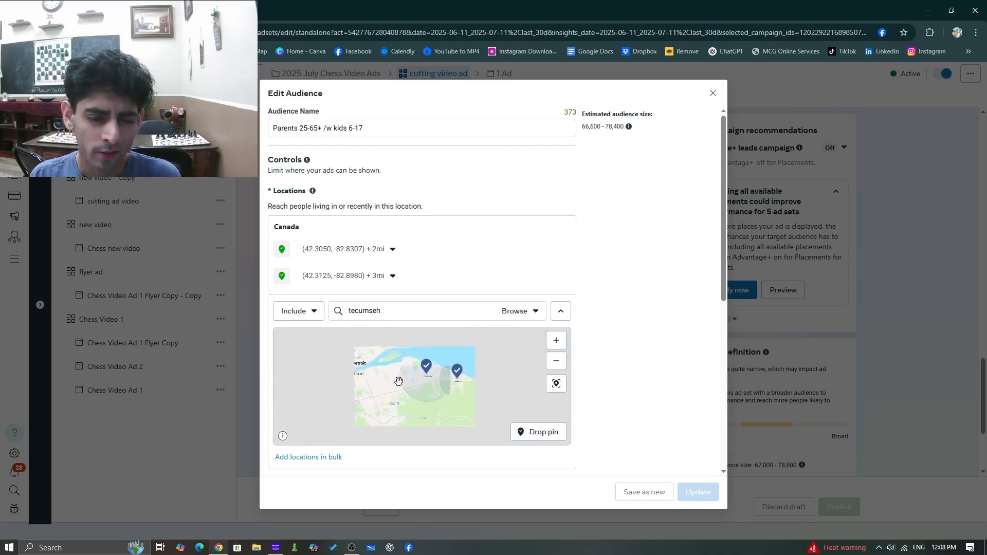
scroll(398, 378, up, 4)
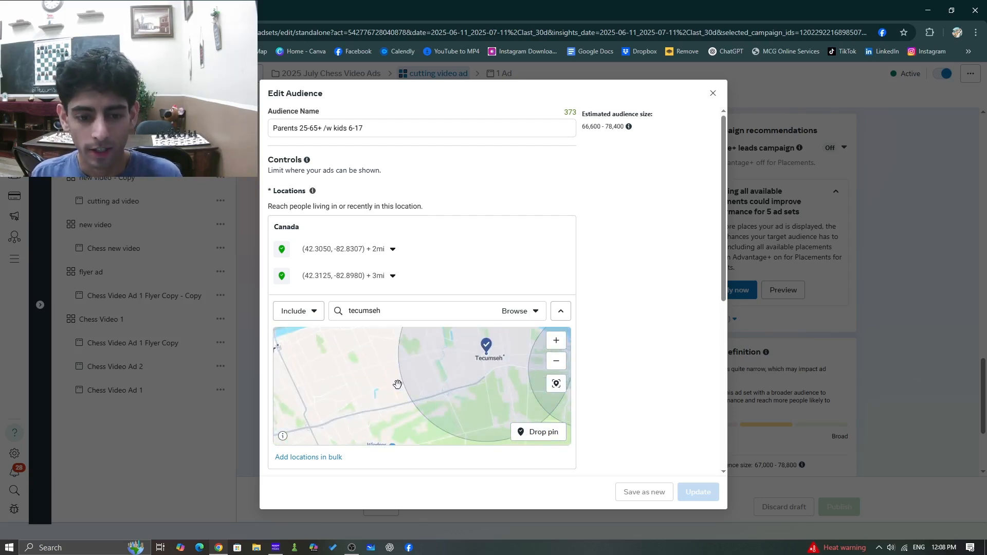
scroll(398, 386, down, 3)
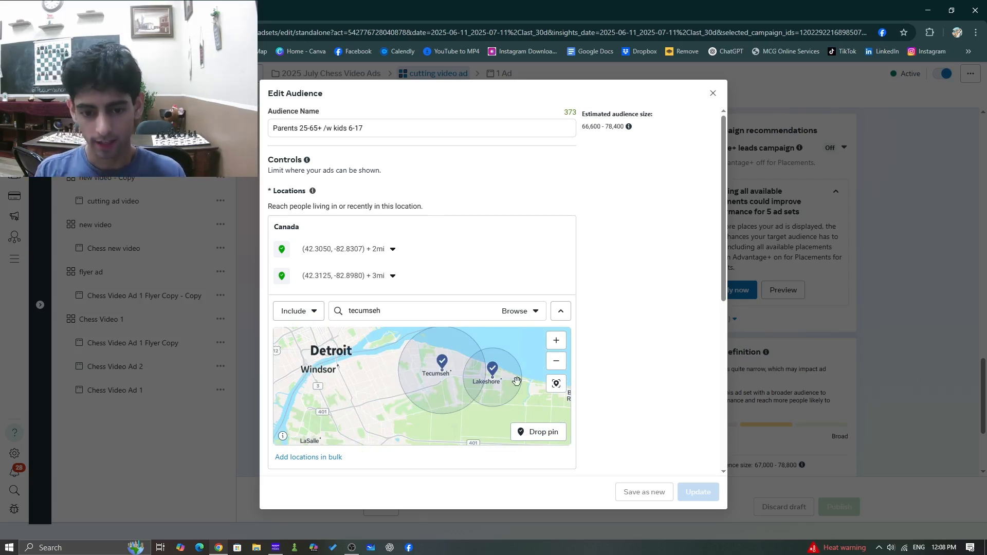
scroll(440, 394, down, 2)
scroll(383, 393, up, 2)
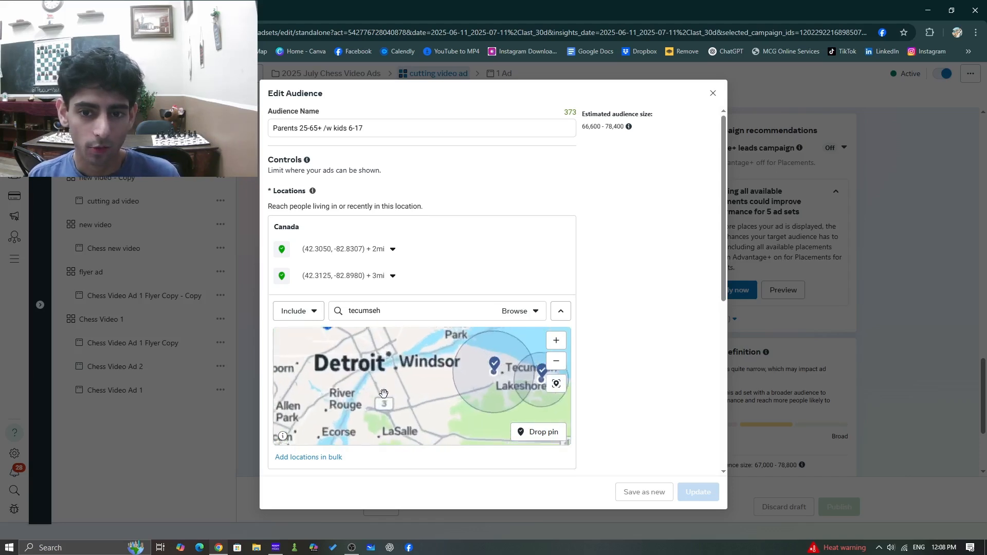
Step: Check the saved audience's estimated size and its explanation
drag(594, 127, 626, 127)
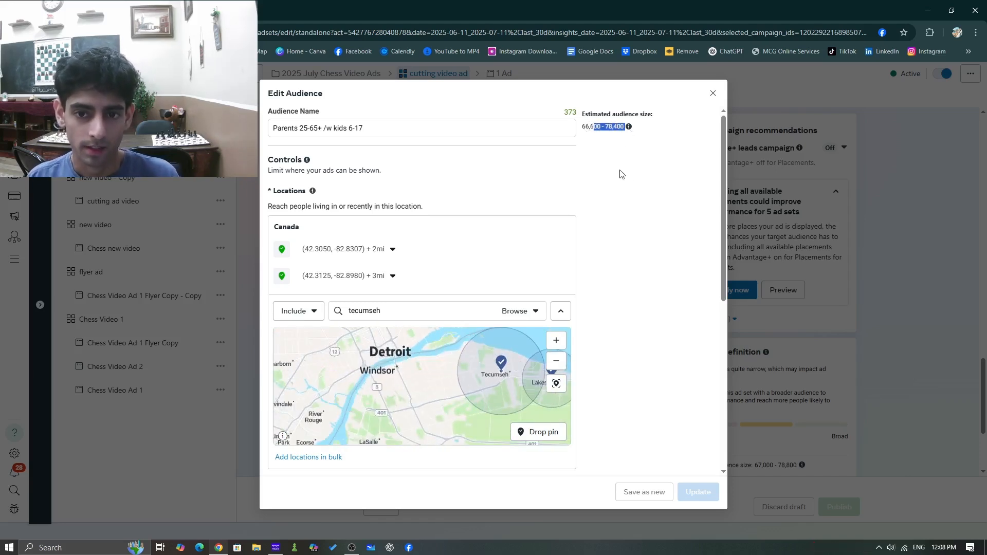
click(620, 175)
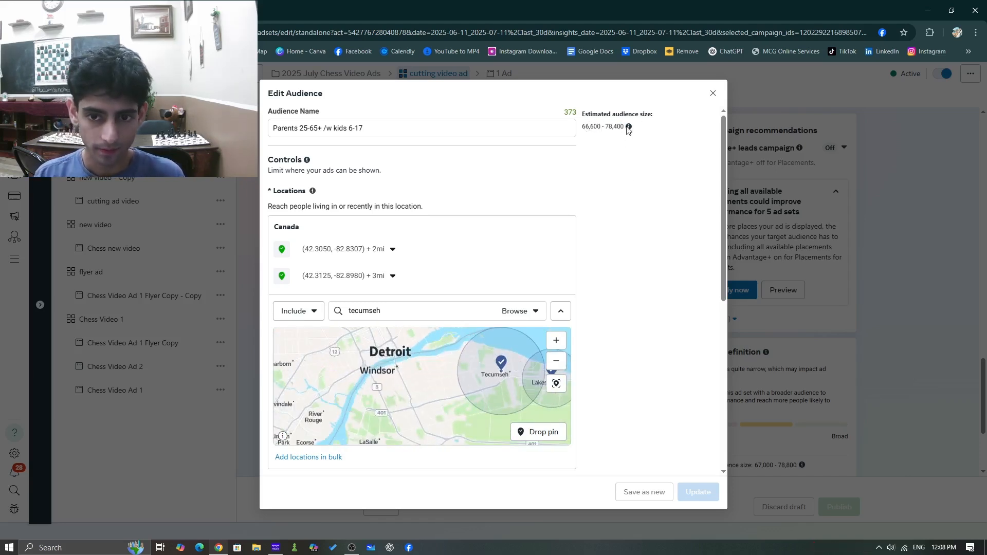
mouse_move(630, 129)
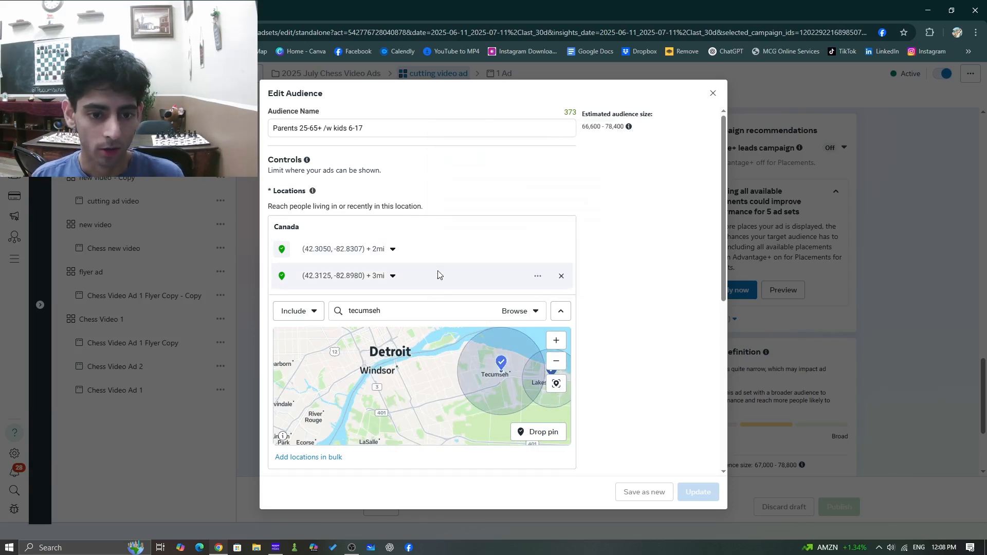
Step: Review the audience's minimum age, excluded custom audiences, languages, suggested age range and gender settings
scroll(625, 314, down, 5)
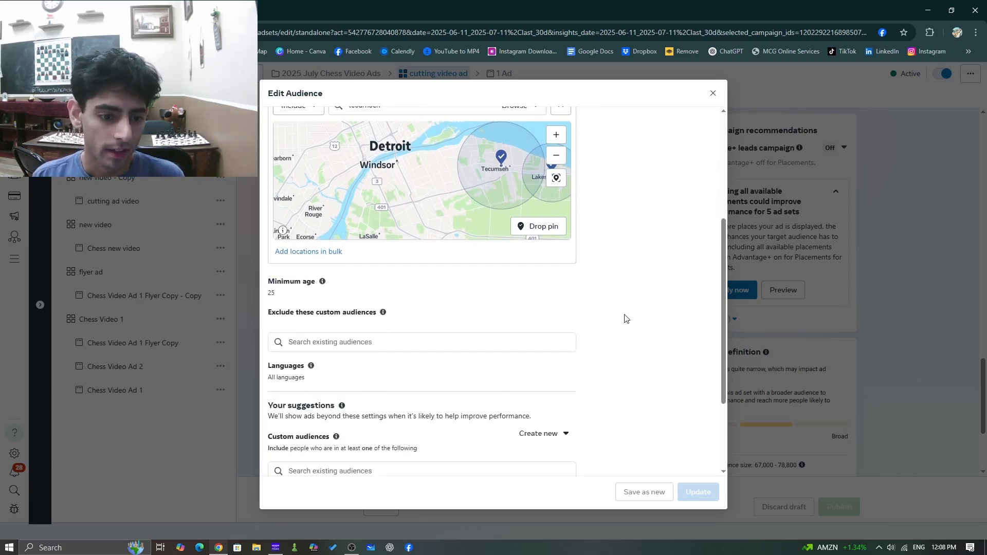
mouse_move(321, 234)
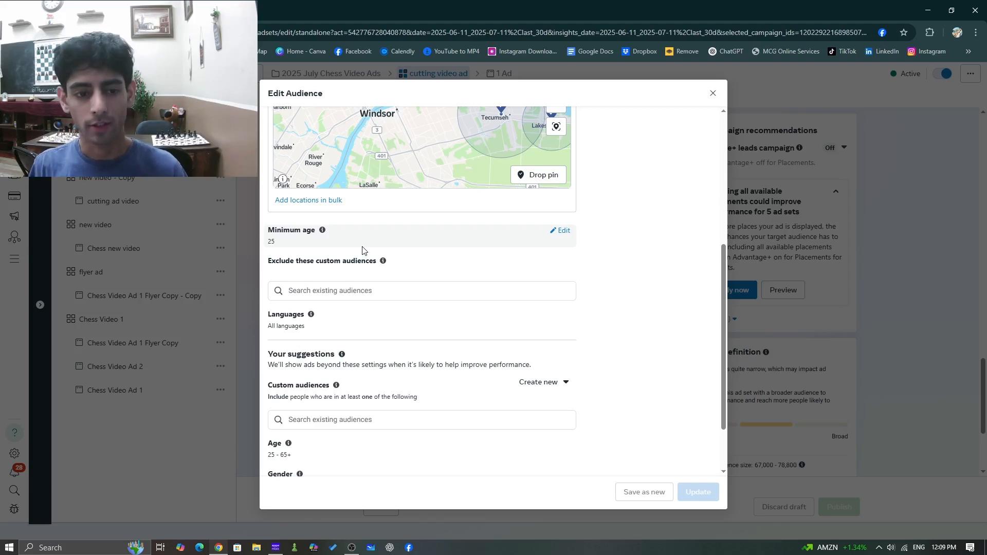
scroll(447, 218, down, 1)
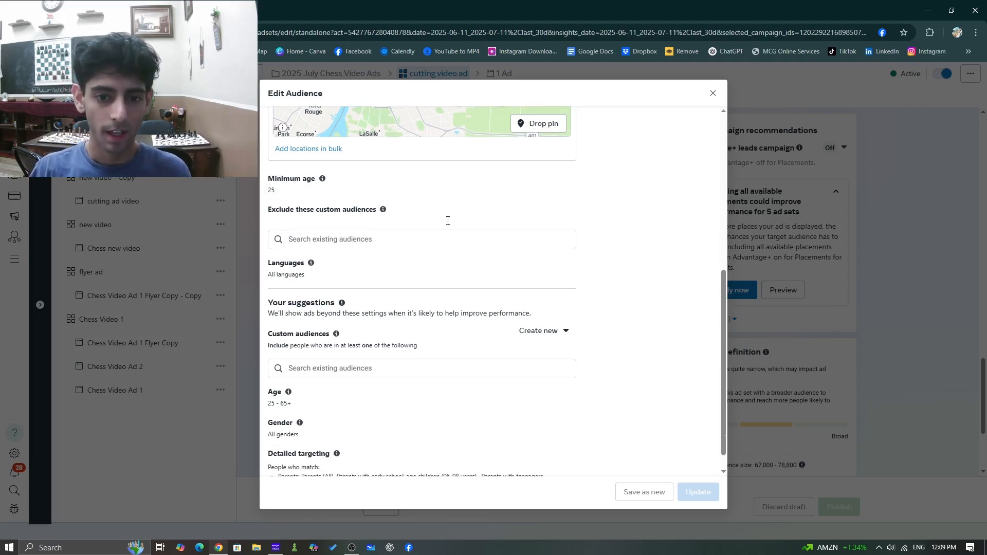
scroll(475, 350, down, 1)
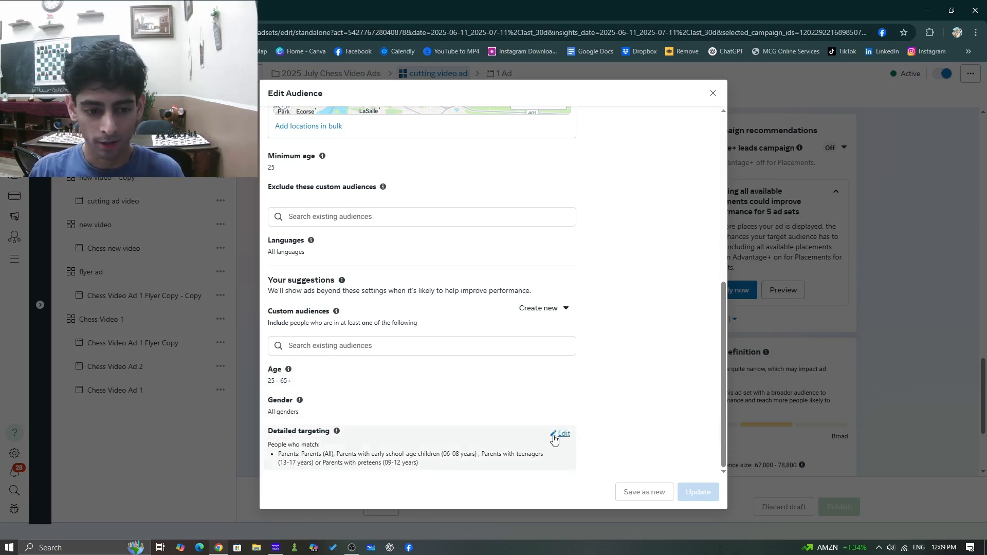
Step: Open the detailed targeting for editing and examine the included parent demographics by children's age group
click(554, 437)
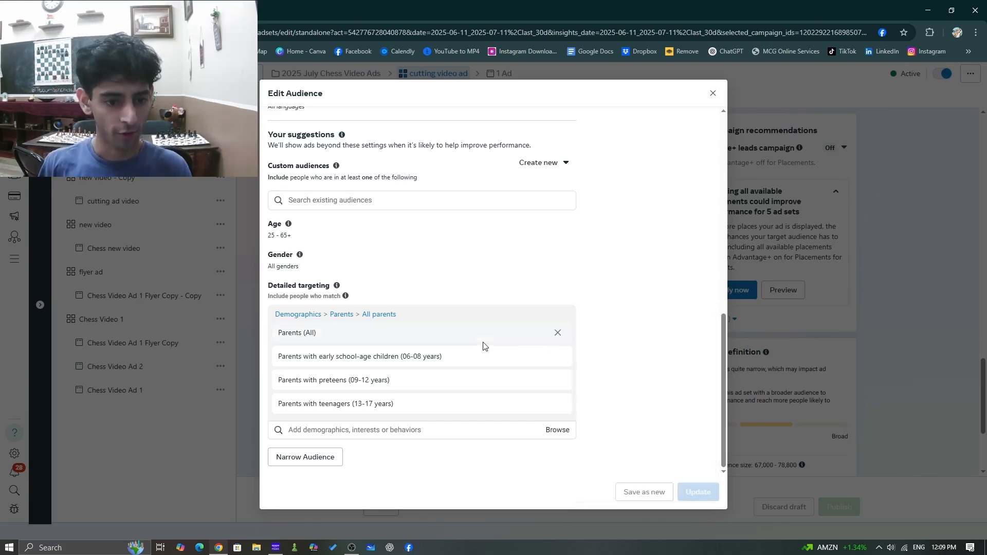
mouse_move(483, 344)
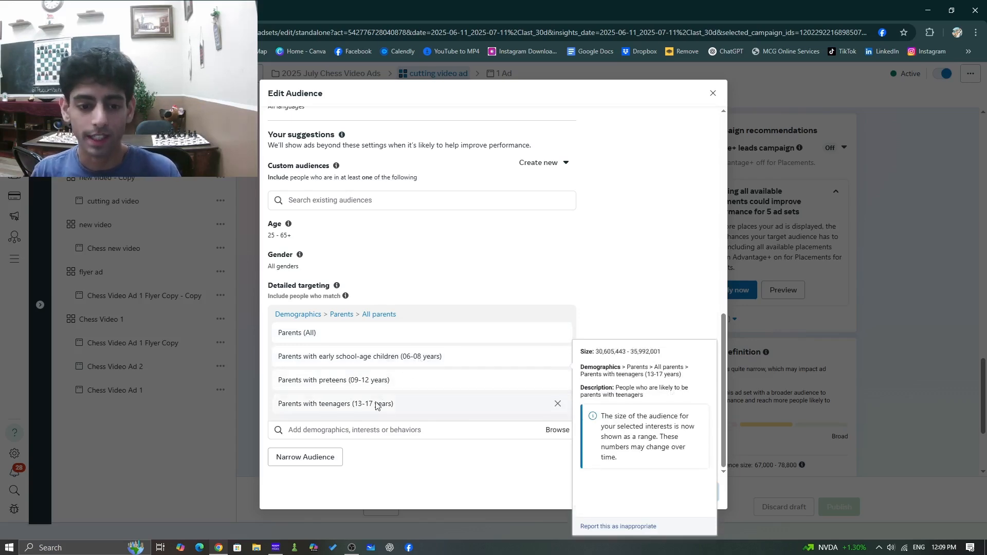
scroll(380, 404, up, 1)
scroll(393, 406, up, 5)
scroll(405, 227, up, 3)
scroll(627, 256, up, 3)
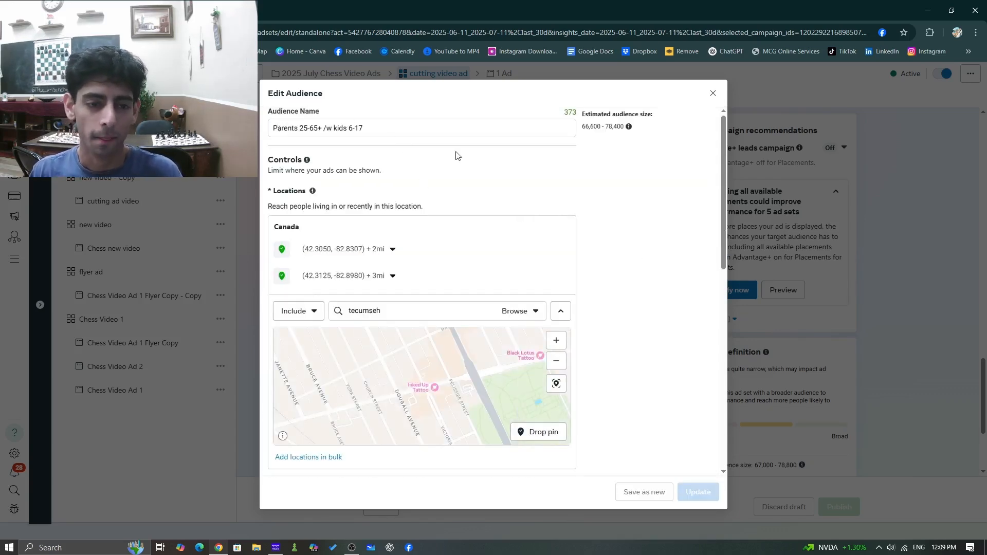
scroll(627, 319, down, 10)
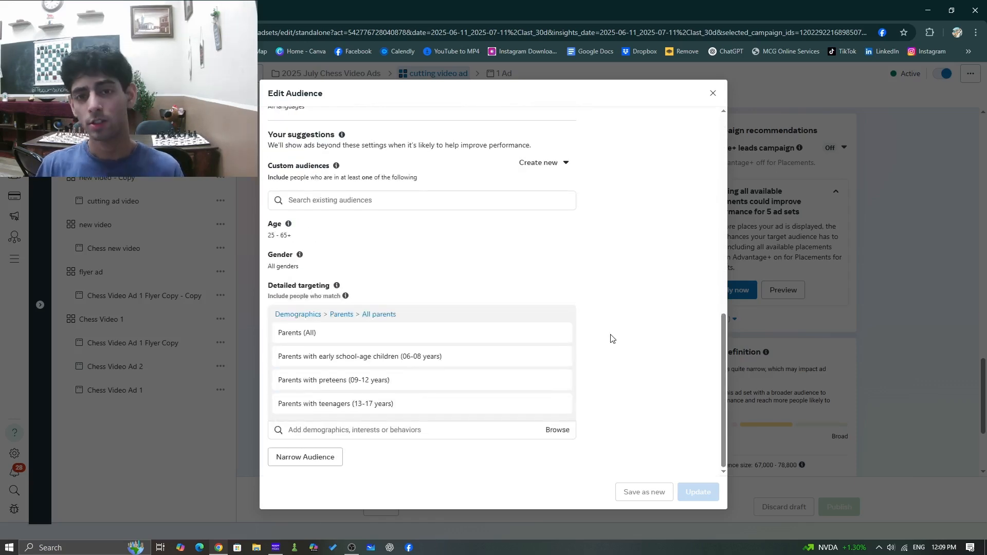
Step: Browse the suggested demographics, interests and behaviors for detailed targeting, comparing the lists sorted by relevance and by size
click(320, 434)
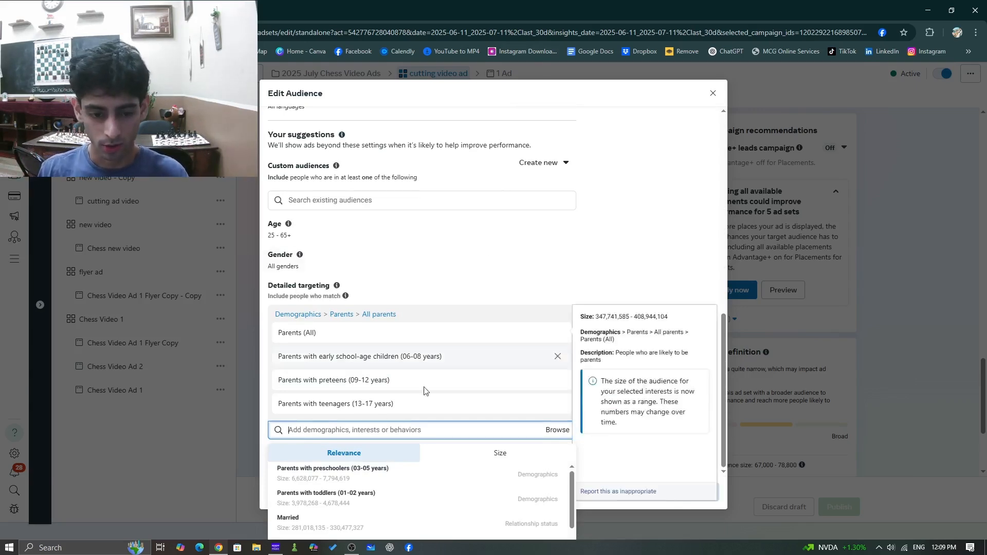
scroll(412, 494, down, 3)
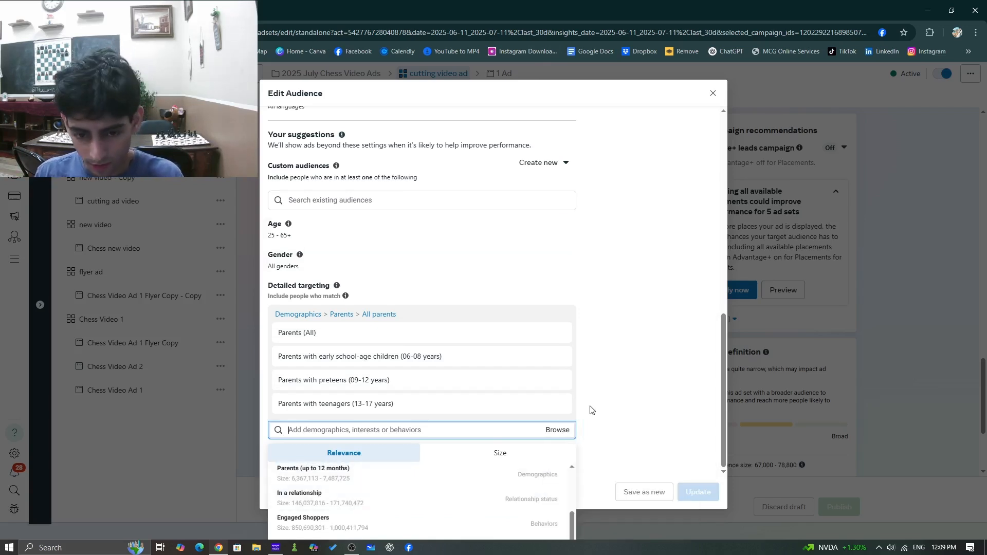
scroll(391, 506, down, 2)
scroll(328, 512, up, 2)
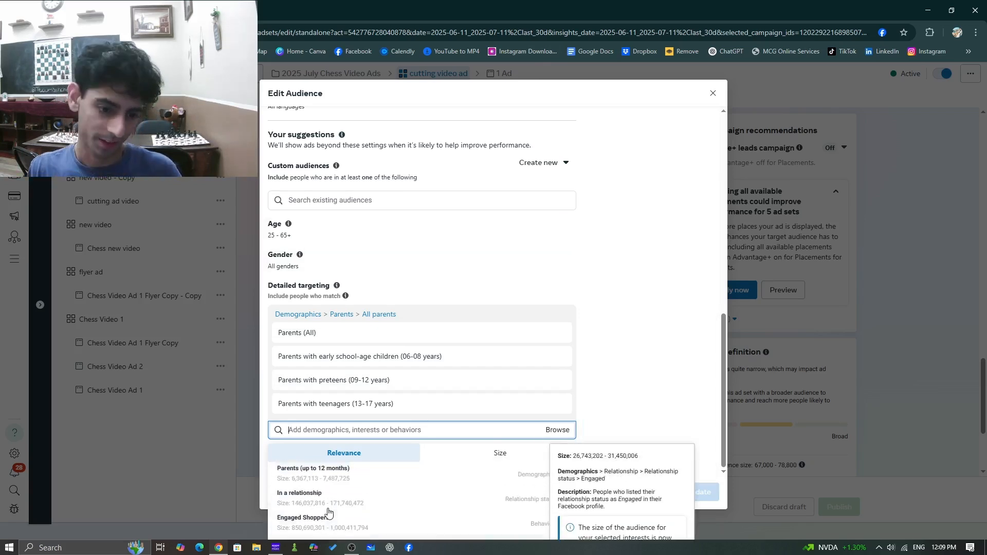
scroll(329, 511, down, 2)
scroll(391, 503, up, 1)
click(453, 456)
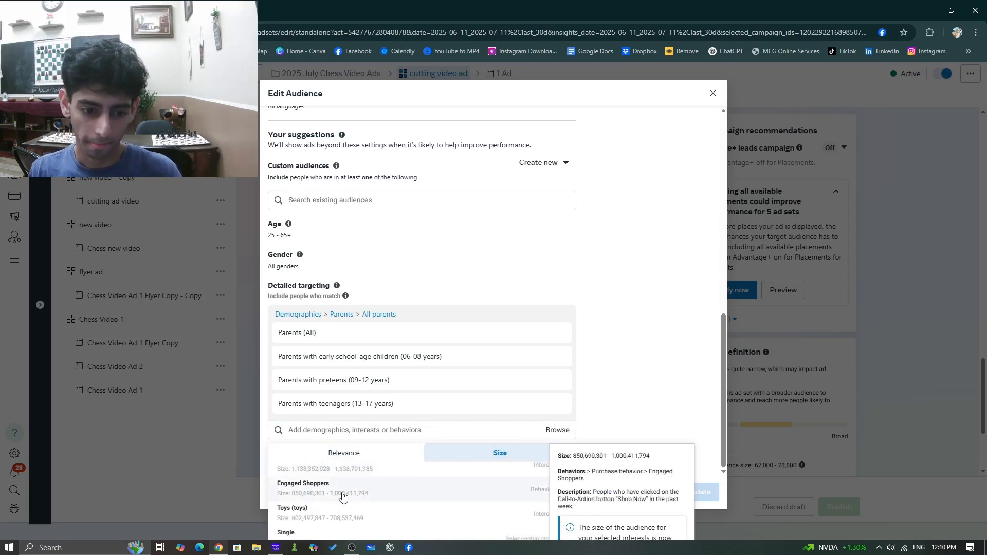
scroll(341, 497, down, 2)
click(337, 454)
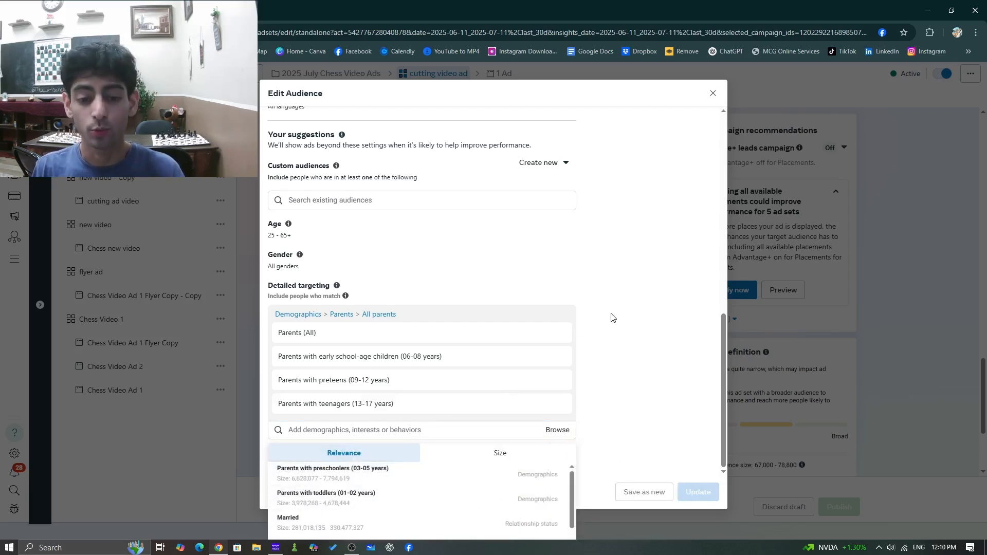
click(466, 457)
scroll(426, 494, down, 3)
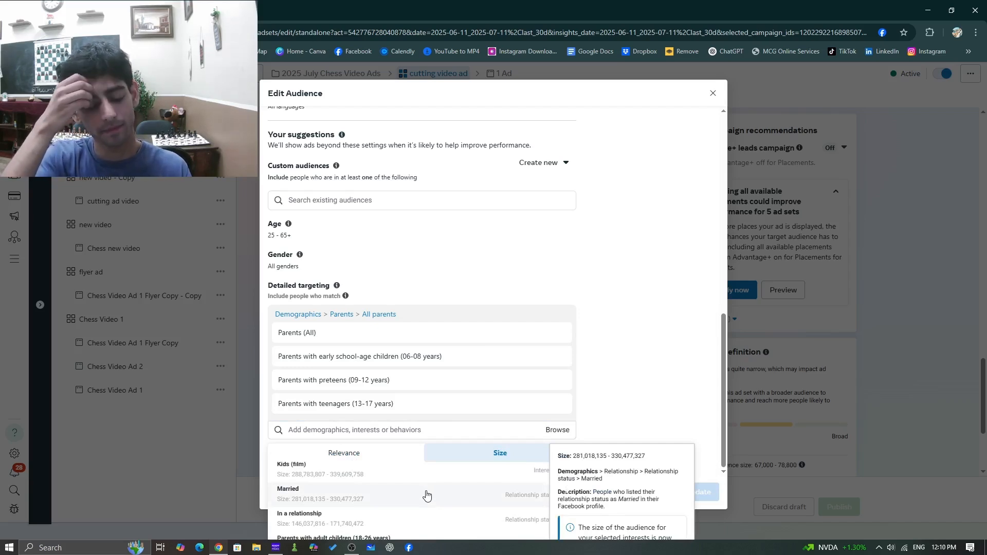
scroll(422, 471, up, 1)
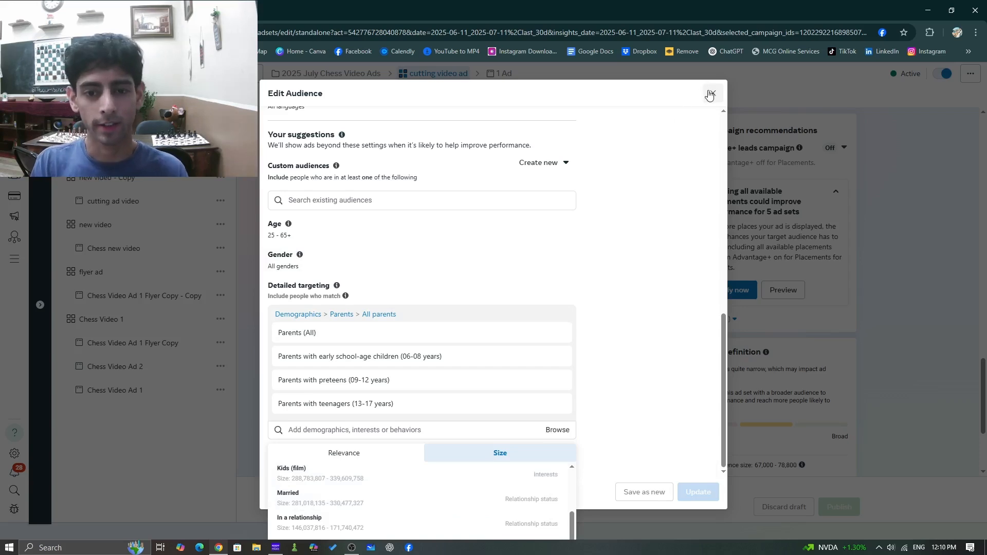
Step: Close the audience editor without updating it and view the ad set's placements section
click(694, 265)
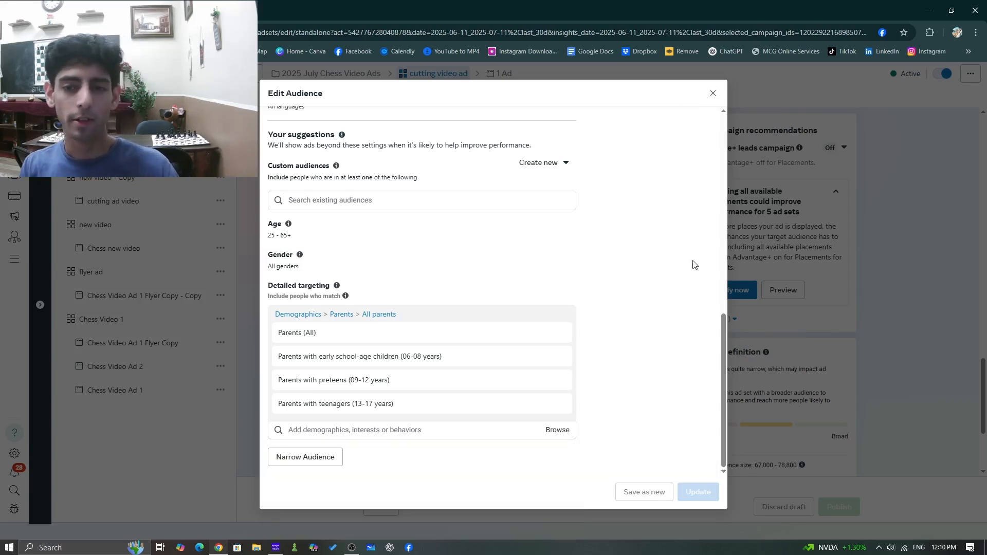
click(712, 94)
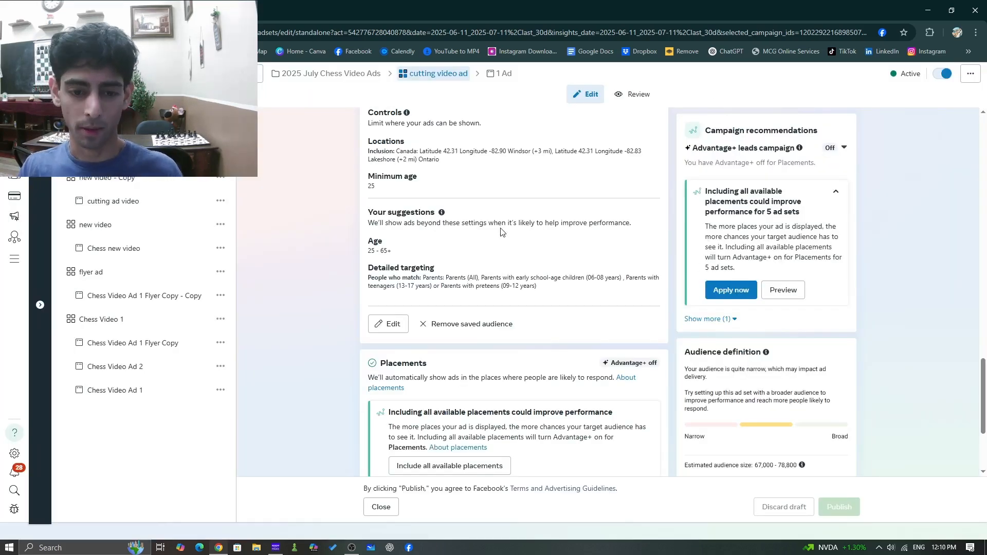
scroll(512, 236, down, 3)
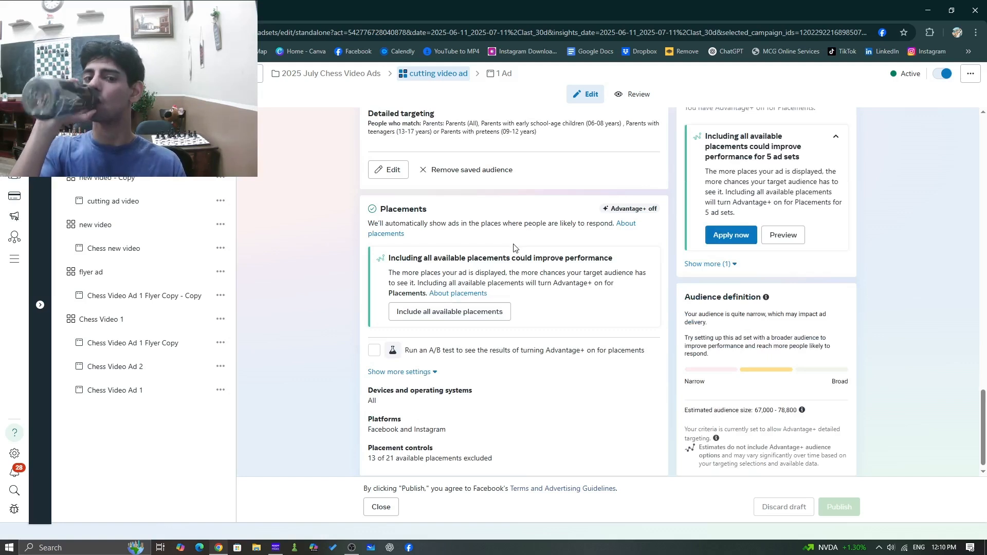
Step: Expand the platforms setting in the ad set's placements, check the selected platforms and collapse it without changes
scroll(529, 257, down, 1)
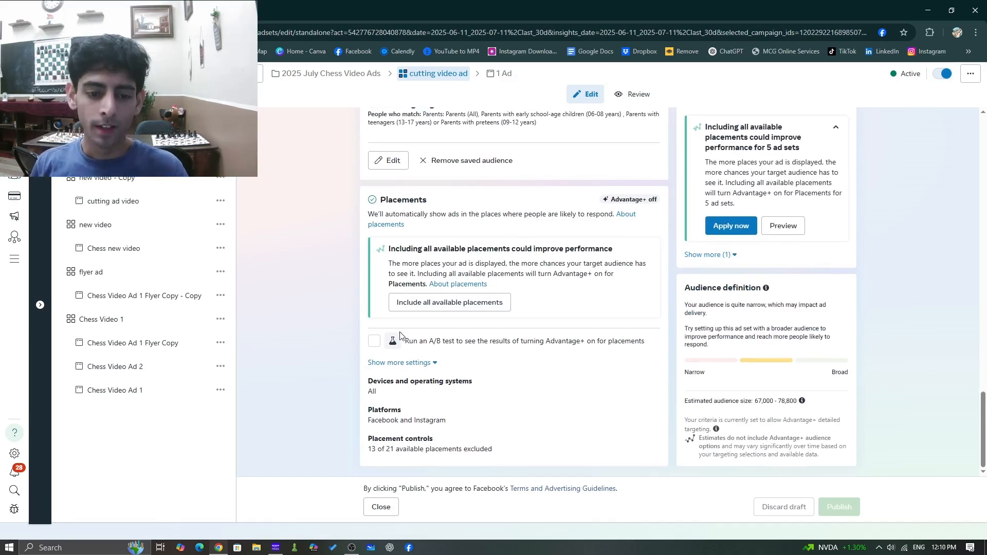
click(652, 414)
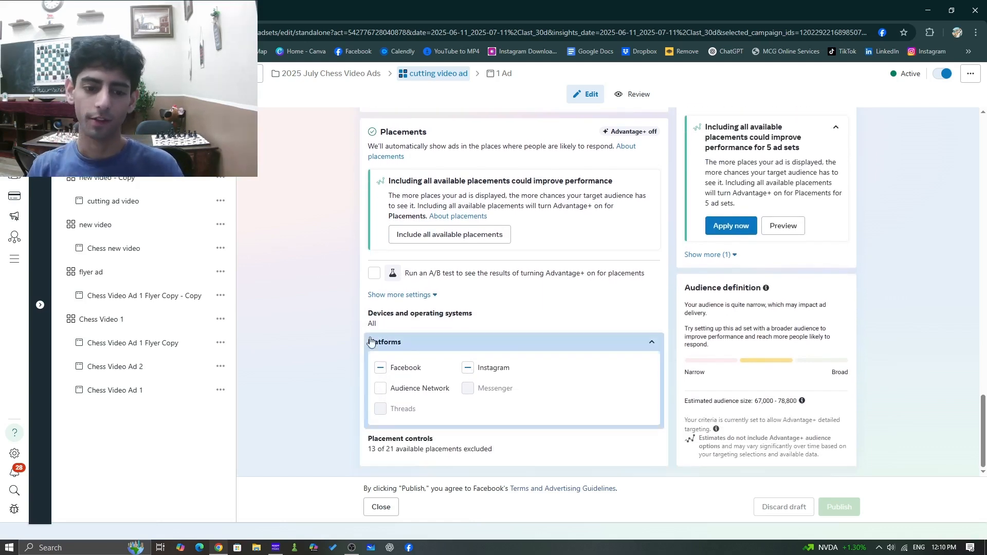
click(652, 342)
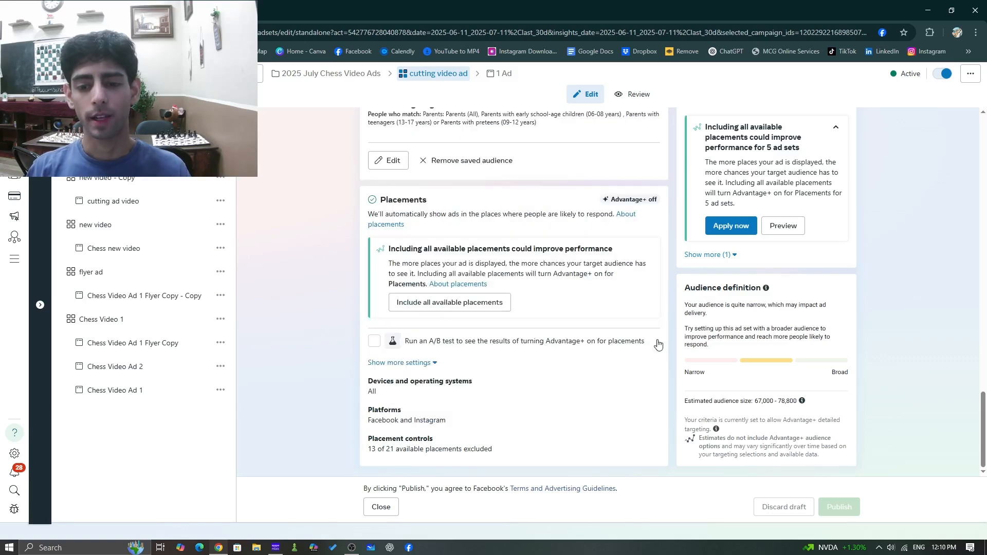
Step: Open the placement controls and examine which individual feed placements are included under Feeds
click(650, 443)
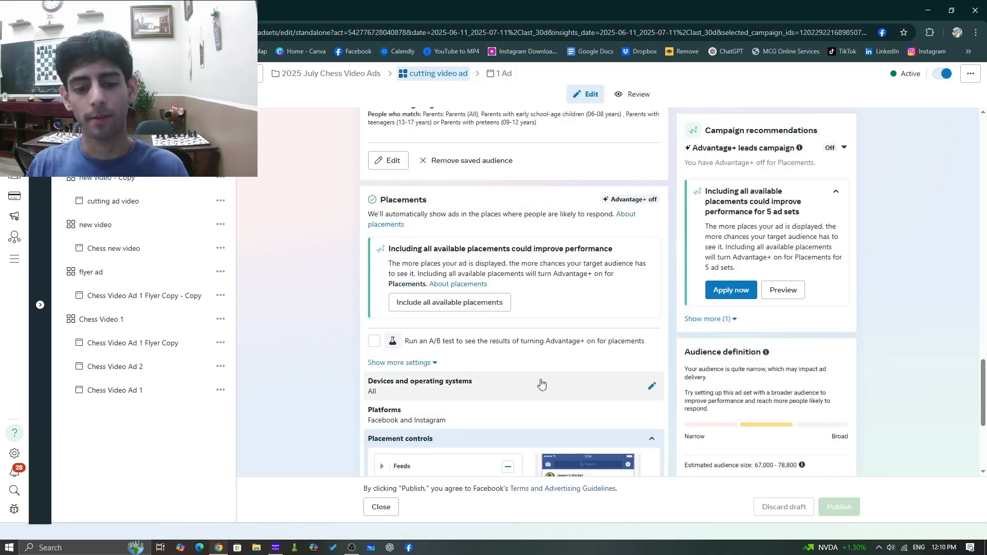
scroll(338, 401, down, 2)
scroll(338, 402, down, 3)
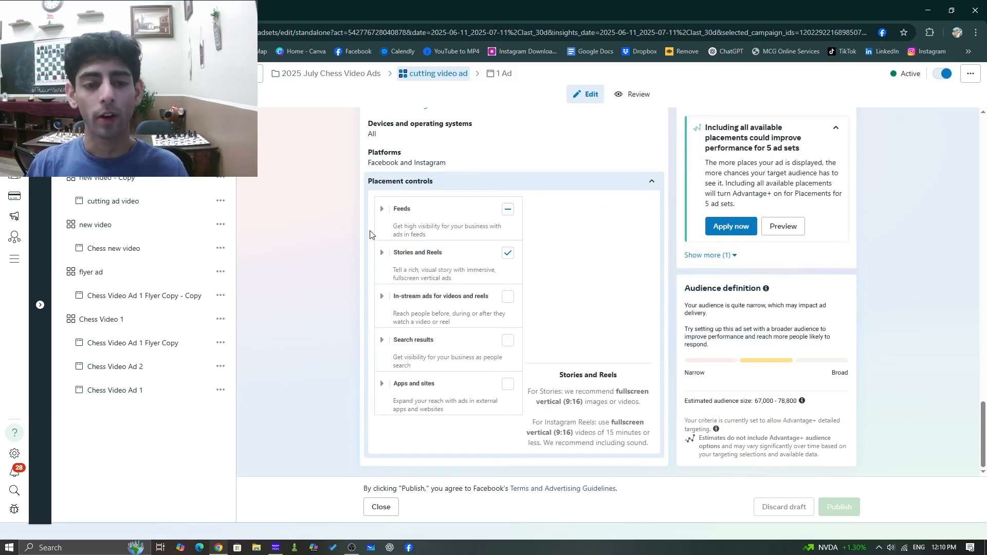
click(379, 216)
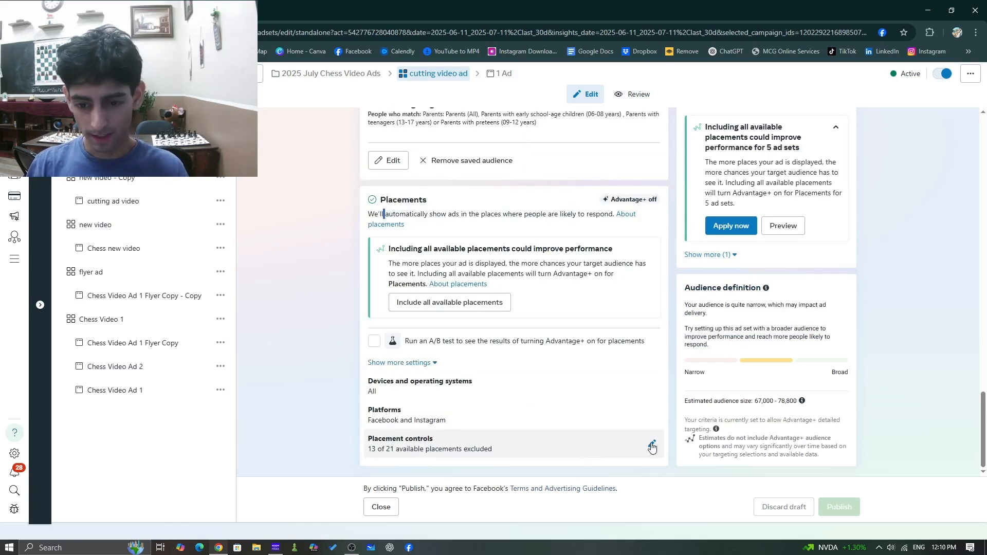
click(652, 447)
scroll(373, 421, down, 3)
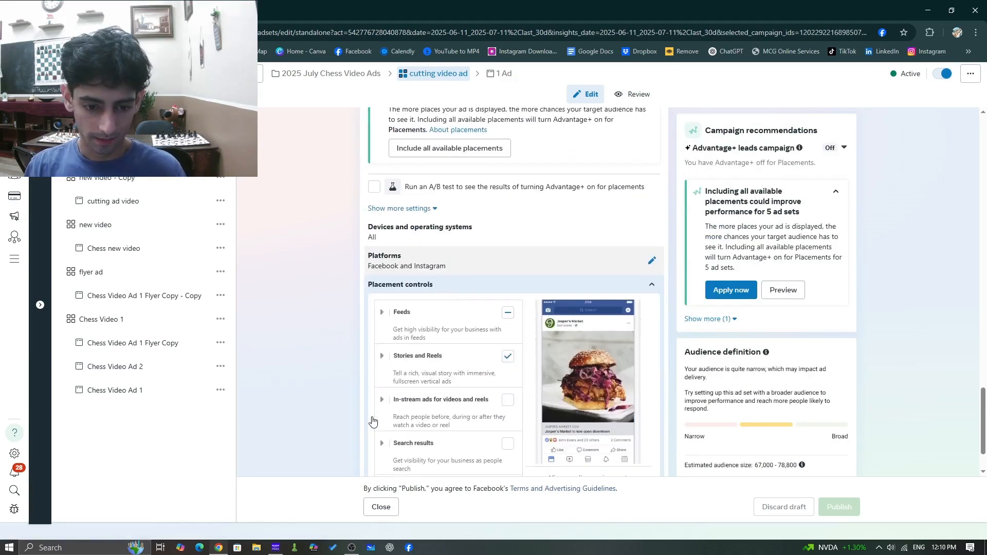
scroll(373, 422, down, 1)
click(382, 241)
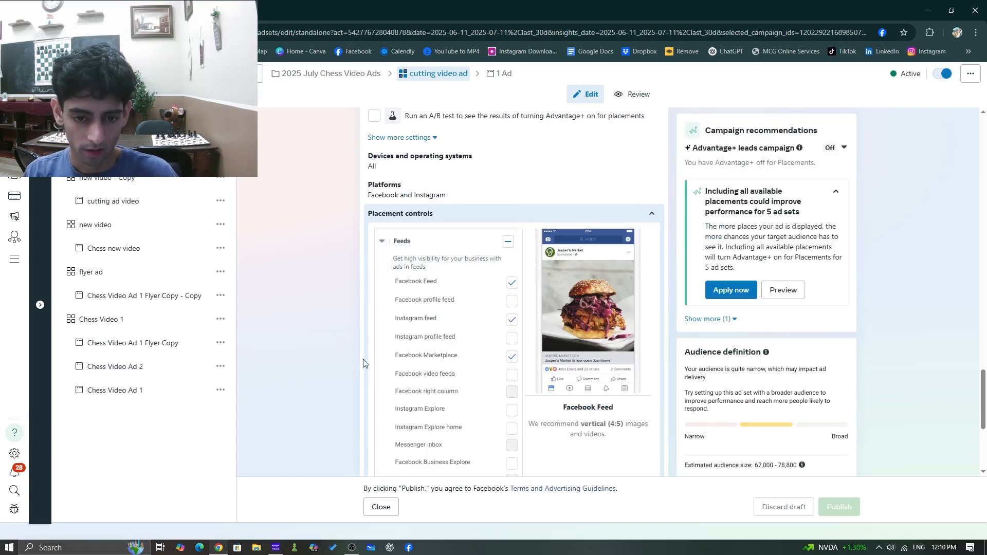
scroll(363, 362, down, 1)
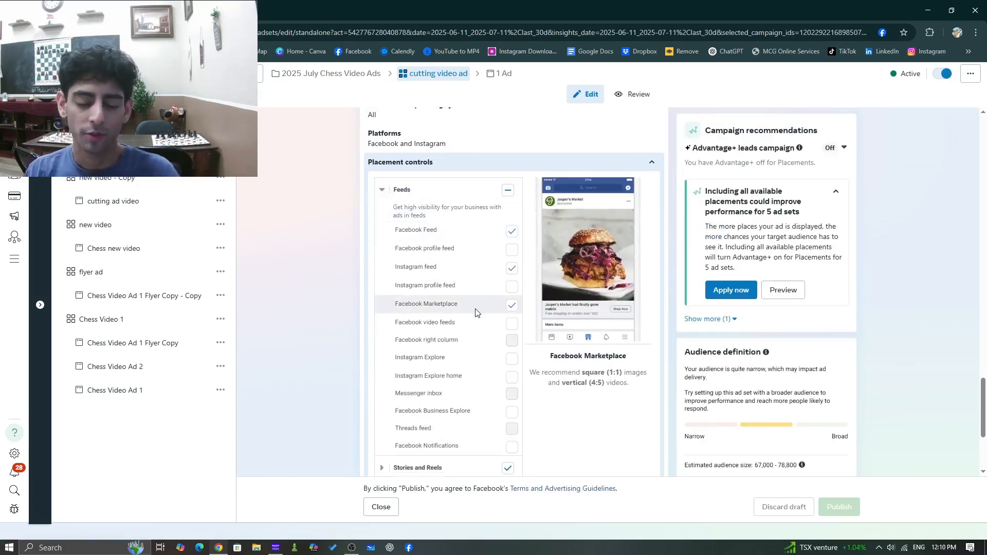
scroll(401, 335, down, 3)
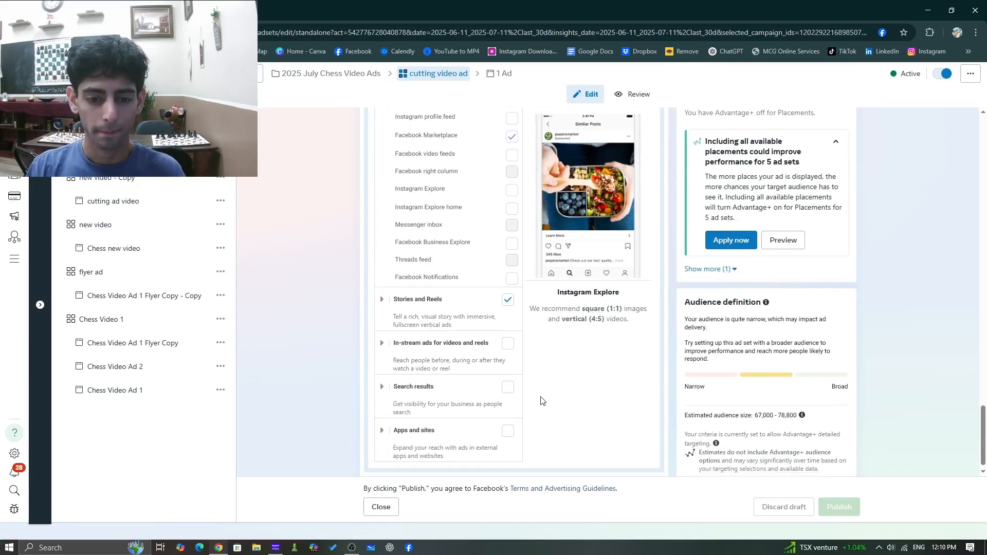
Step: Expand the Stories and Reels placements and review their included options alongside the Feeds placements
click(381, 286)
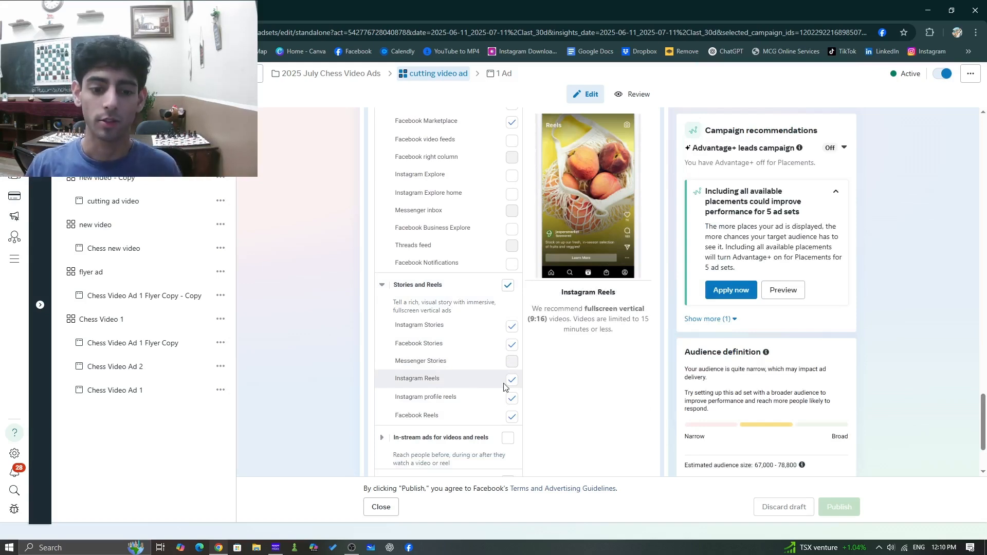
scroll(507, 400, up, 3)
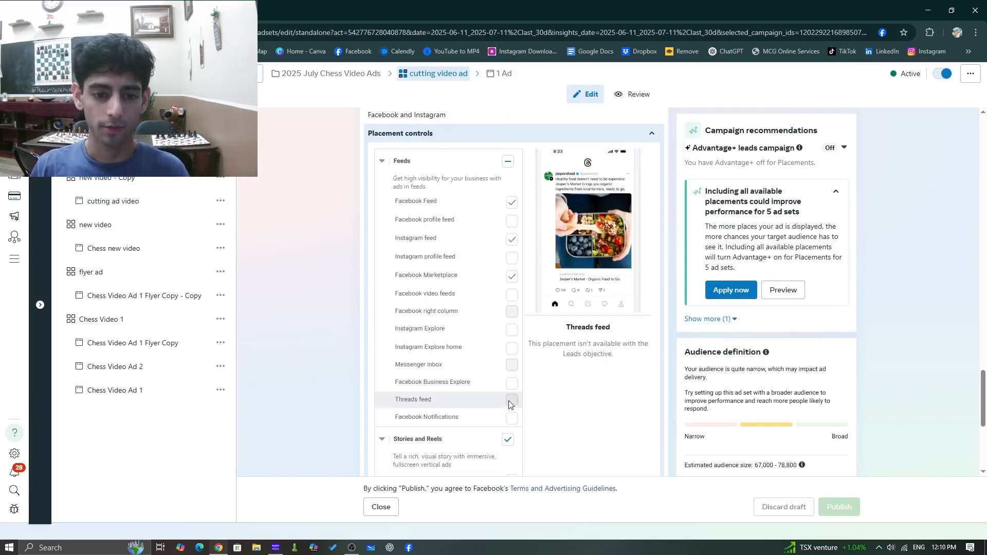
scroll(494, 390, up, 2)
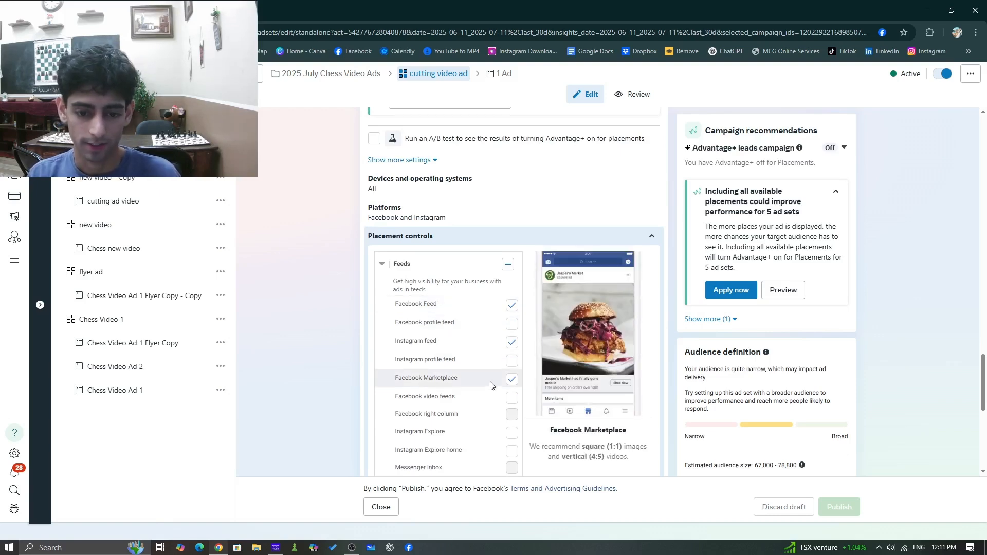
scroll(452, 411, down, 3)
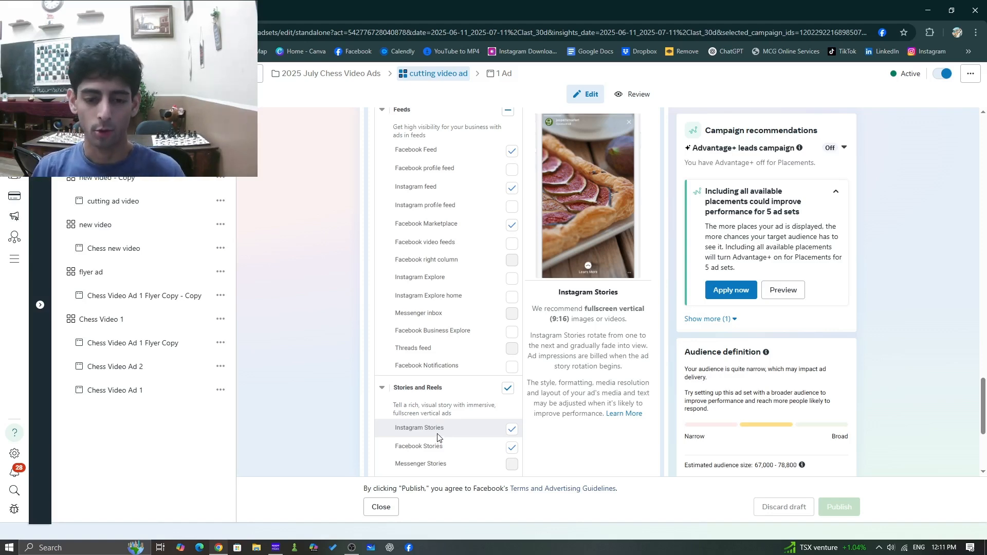
scroll(437, 360, up, 3)
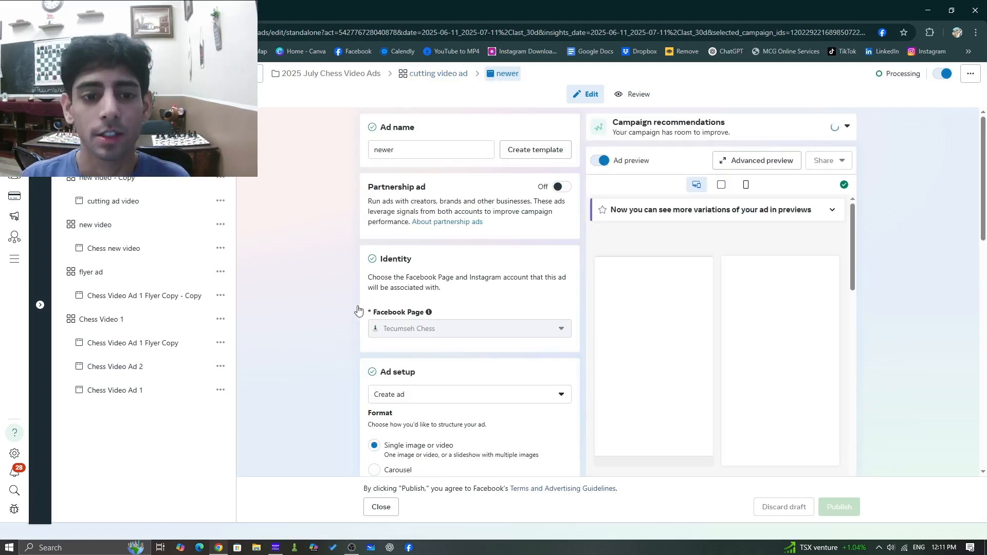
Step: Open the "newer" ad of the cutting video ad set and review its identity, lead form, creative and tracking settings
scroll(318, 308, down, 1)
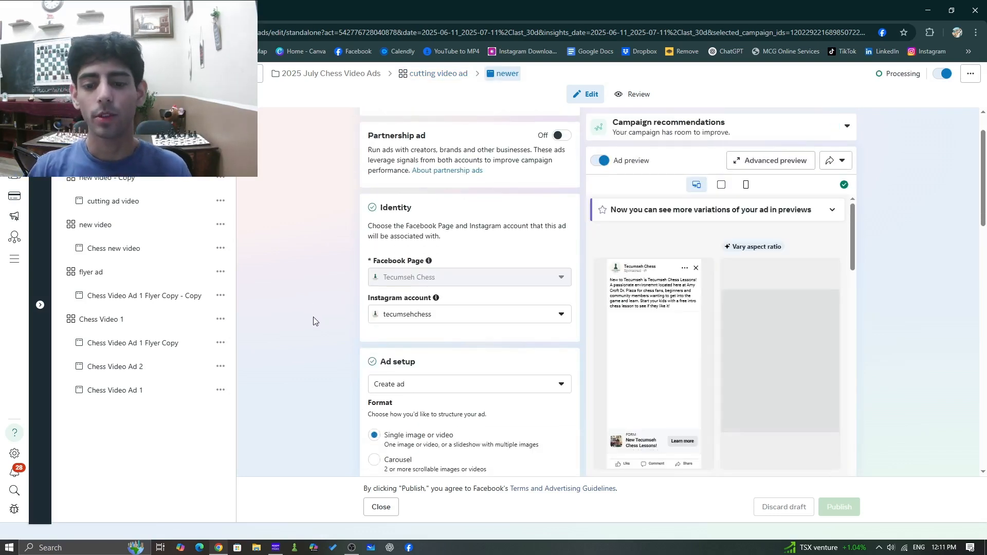
scroll(319, 339, up, 1)
scroll(320, 339, down, 10)
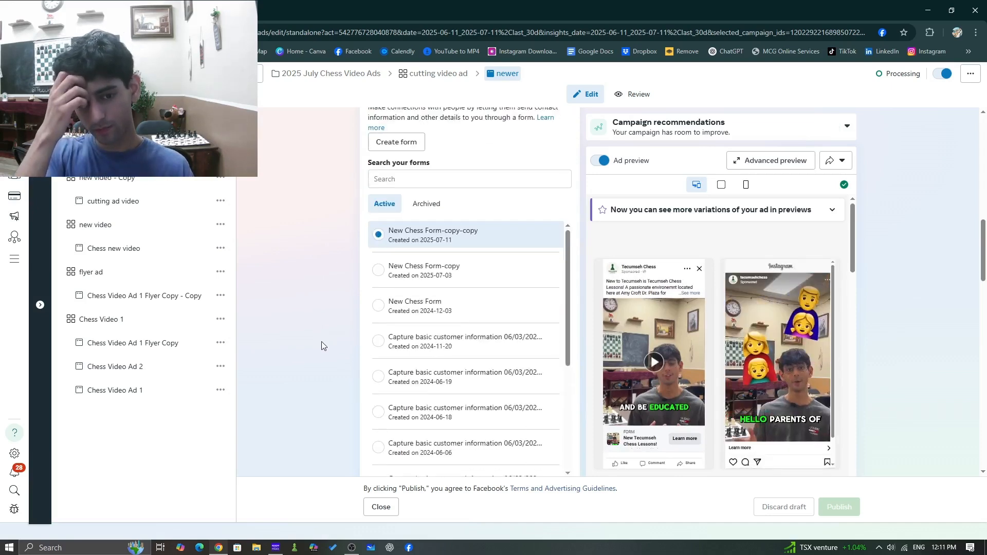
scroll(612, 353, down, 10)
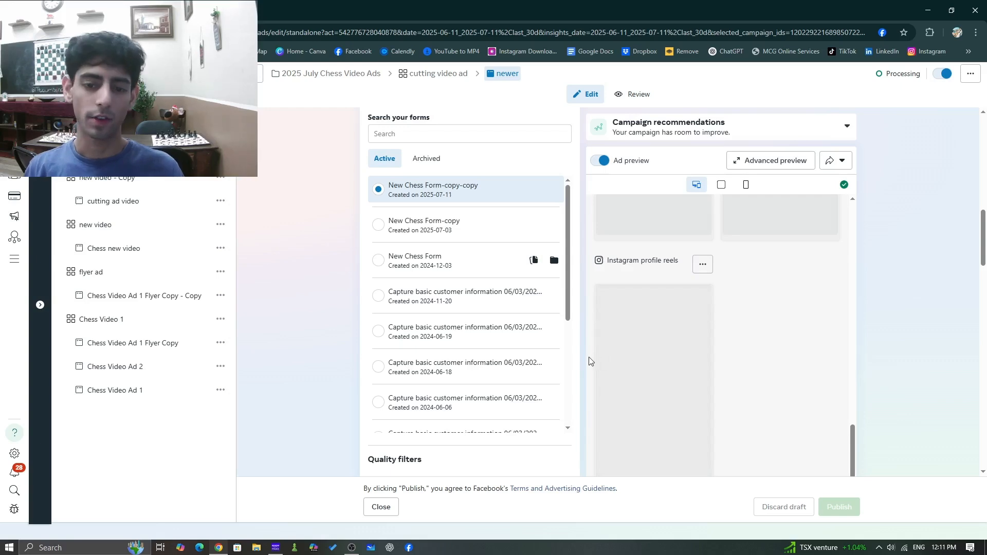
scroll(591, 359, down, 3)
scroll(590, 360, down, 18)
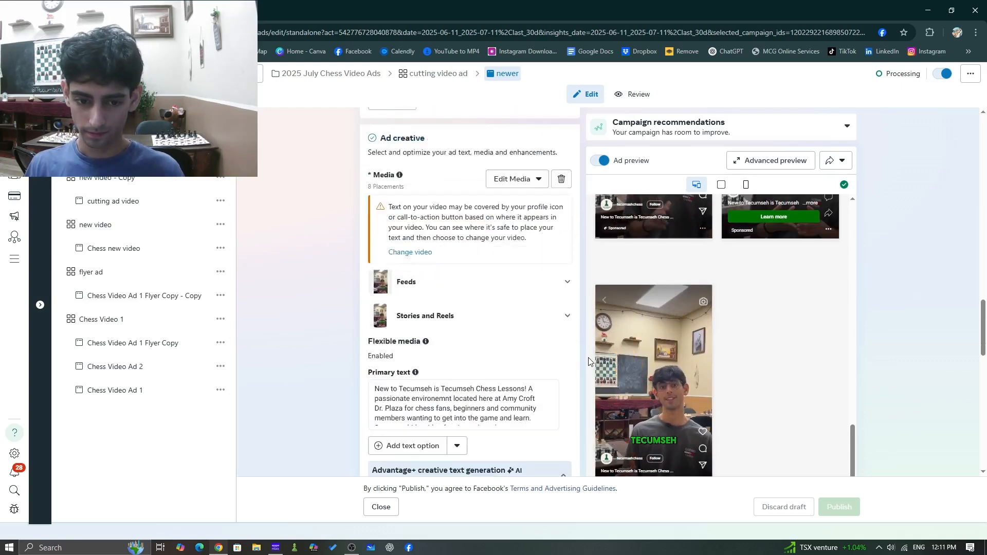
scroll(579, 362, down, 8)
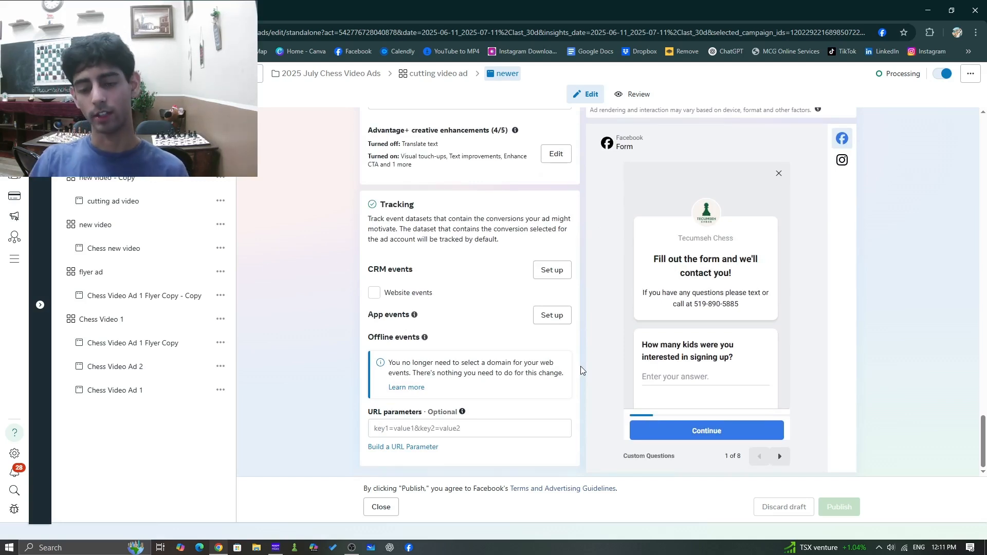
Step: Examine the lead form preview's introduction and its first custom question about the number of kids signing up
scroll(652, 339, down, 1)
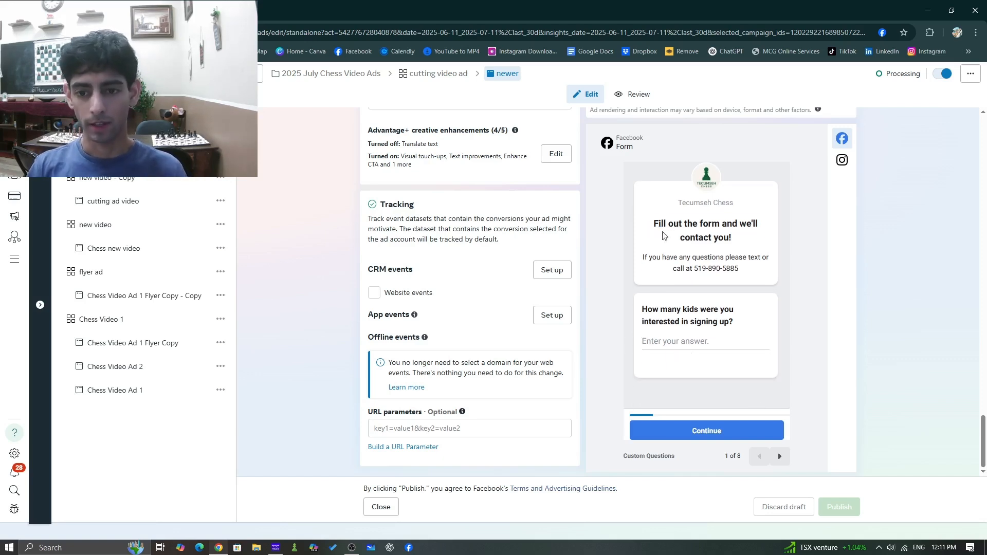
drag(663, 235, 740, 344)
click(738, 345)
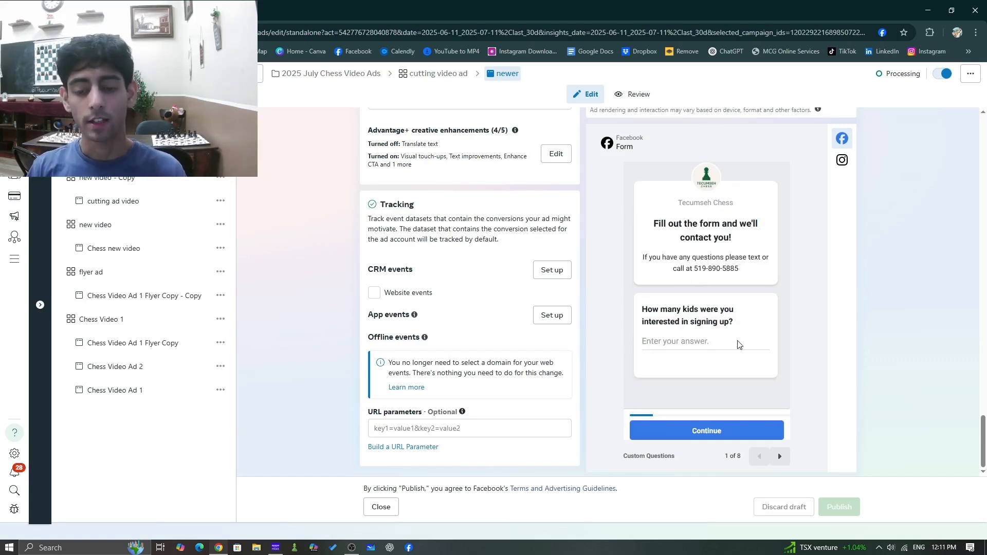
triple_click(673, 325)
click(733, 333)
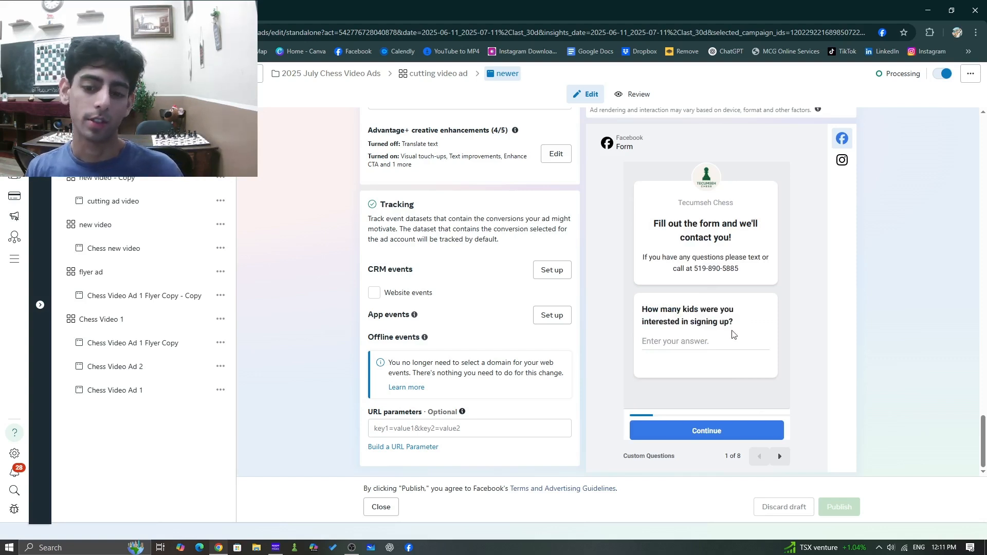
Step: Page through the lead form preview's custom questions as far as question 5, about choosing a suitable time
click(777, 462)
click(777, 462)
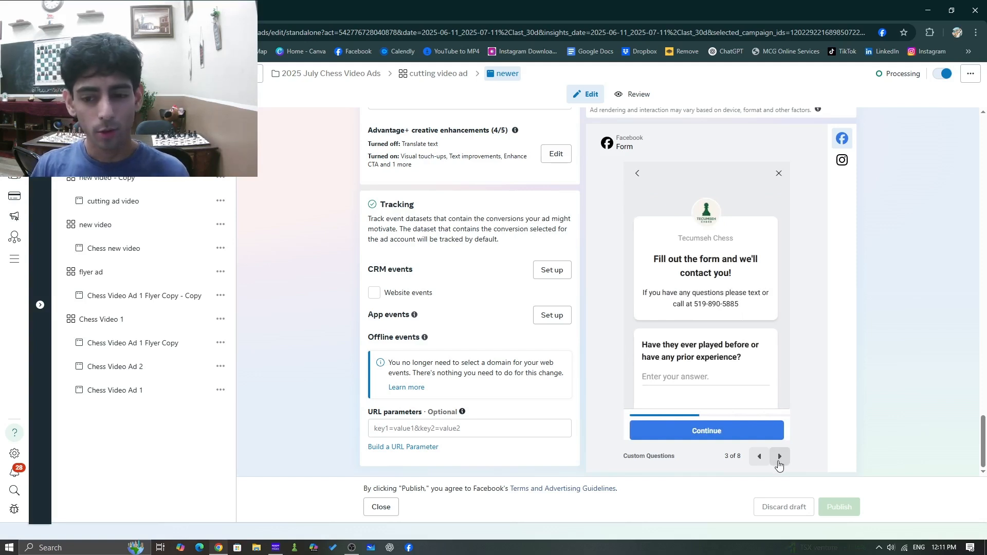
click(780, 462)
click(779, 463)
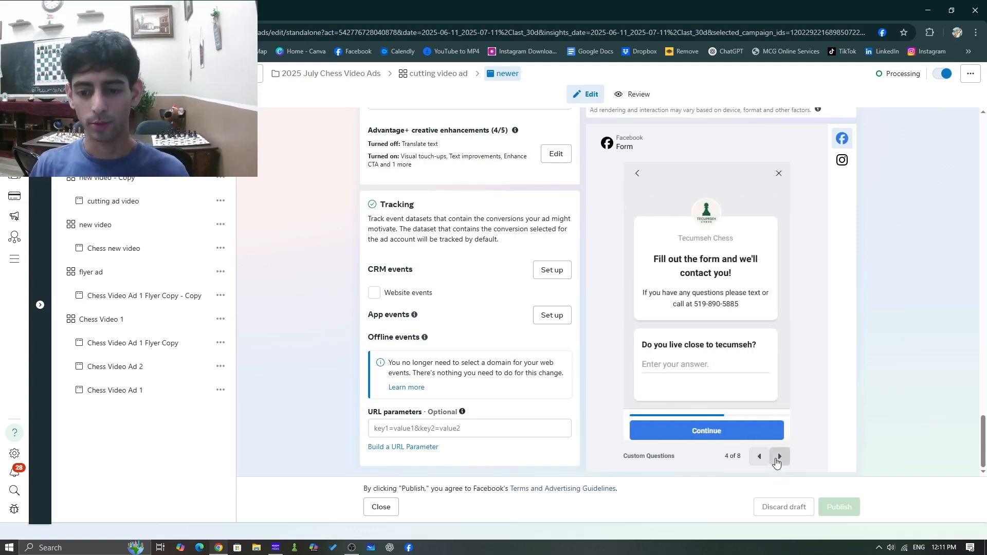
drag(641, 340, 725, 395)
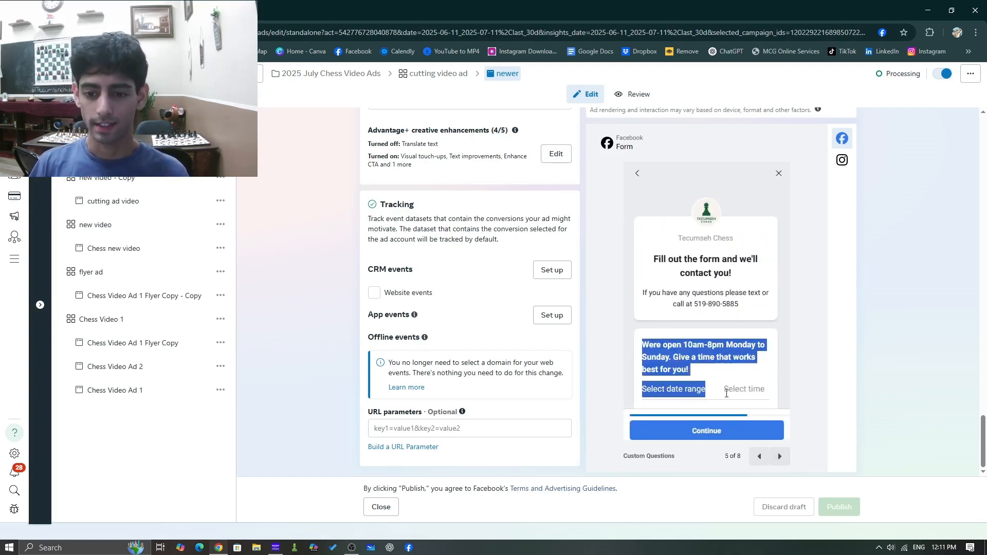
click(712, 398)
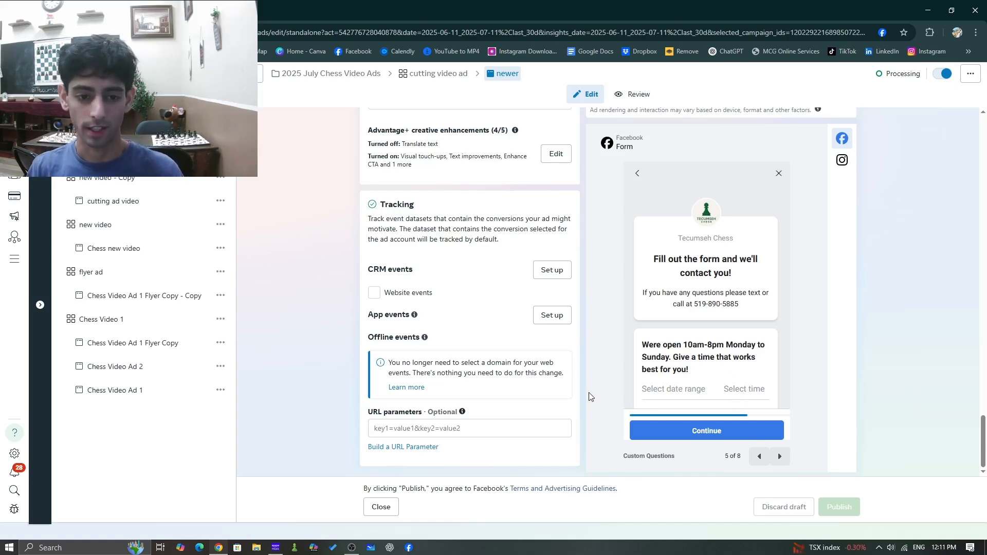
Step: Browse the video ad's previews across the Facebook and Instagram Reels and Stories placements, ending at the Facebook Feed preview
scroll(589, 396, up, 10)
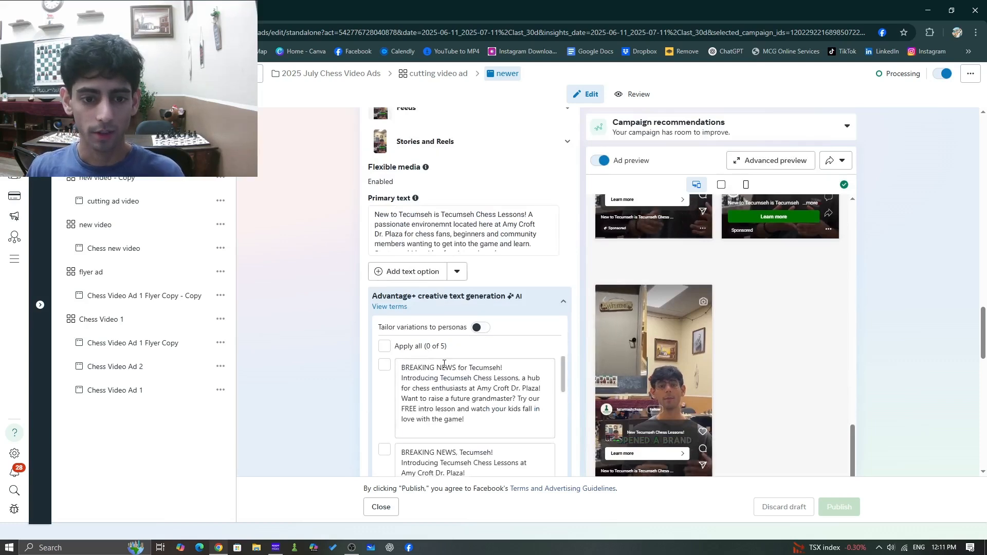
scroll(668, 360, up, 5)
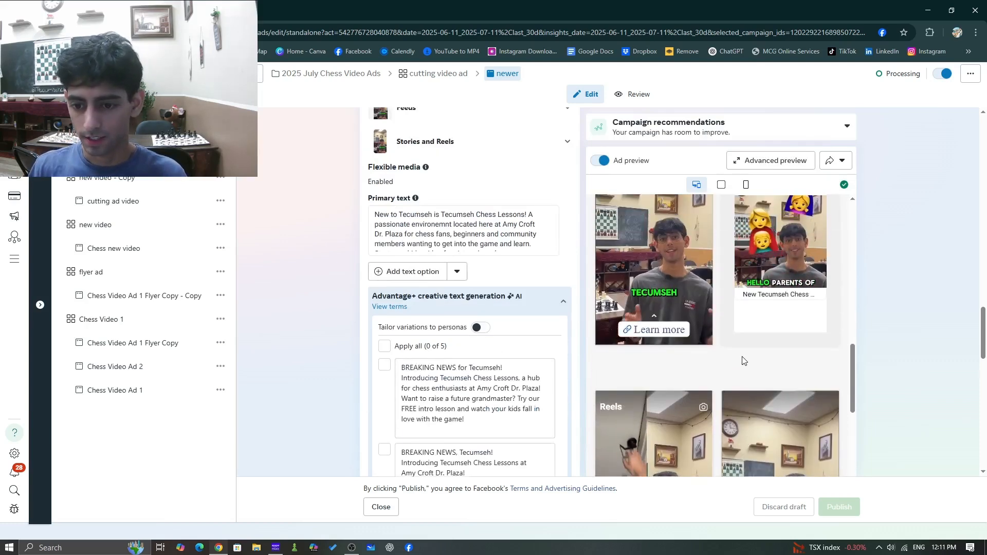
scroll(744, 361, down, 5)
scroll(735, 367, up, 3)
scroll(723, 375, down, 3)
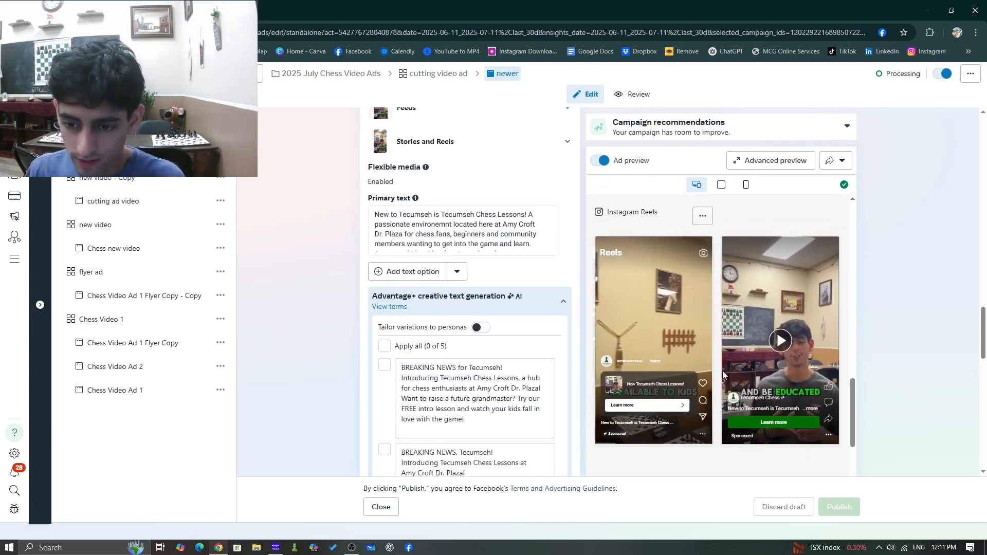
scroll(723, 375, down, 3)
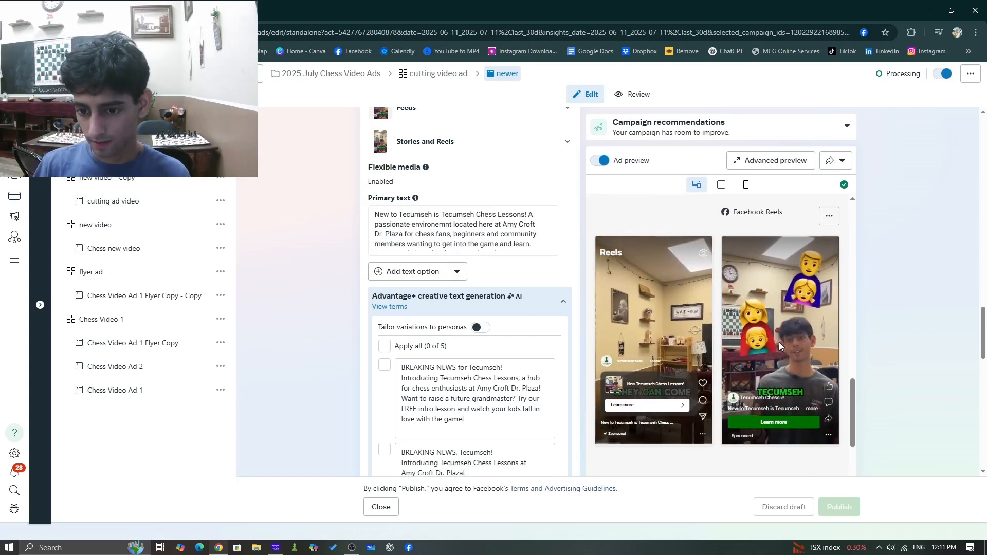
scroll(752, 366, down, 5)
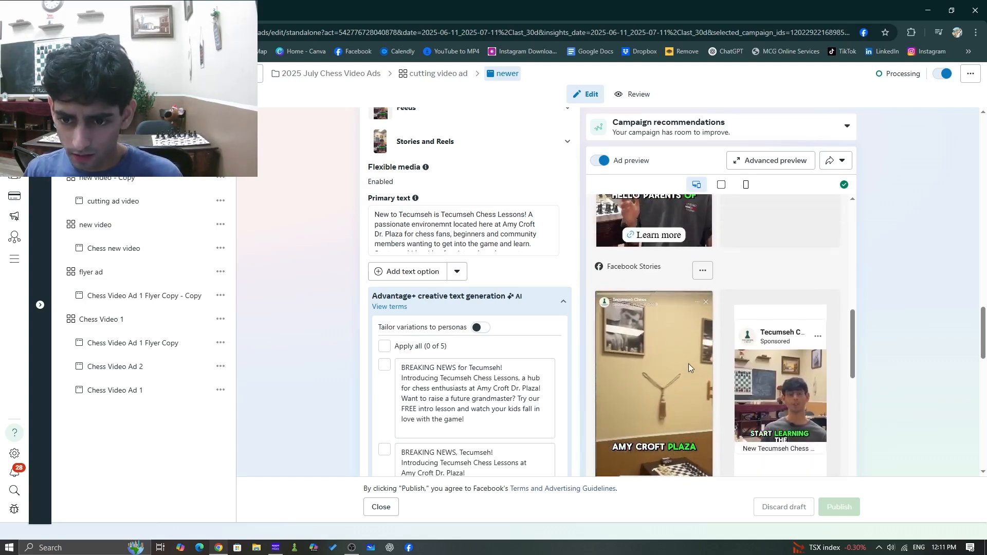
scroll(689, 367, down, 1)
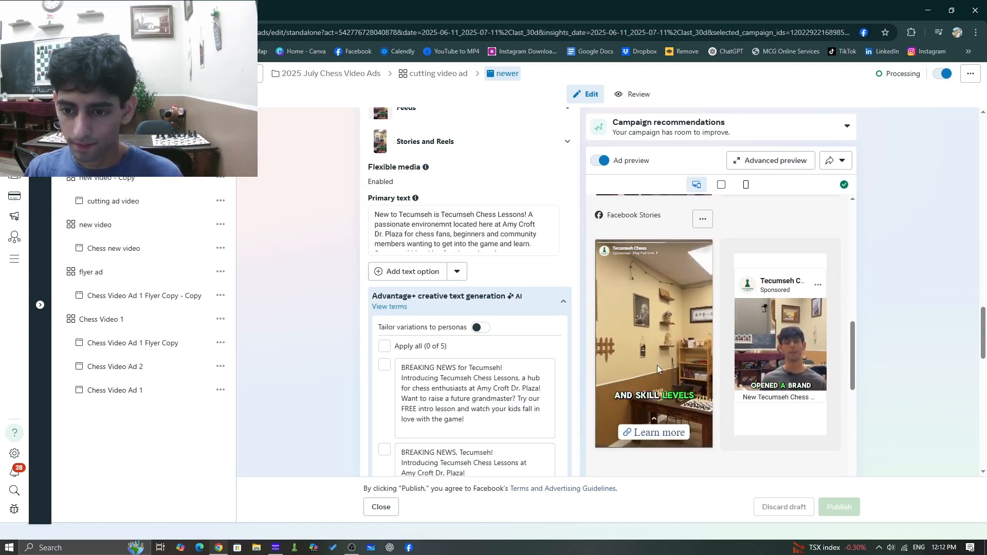
scroll(661, 370, up, 5)
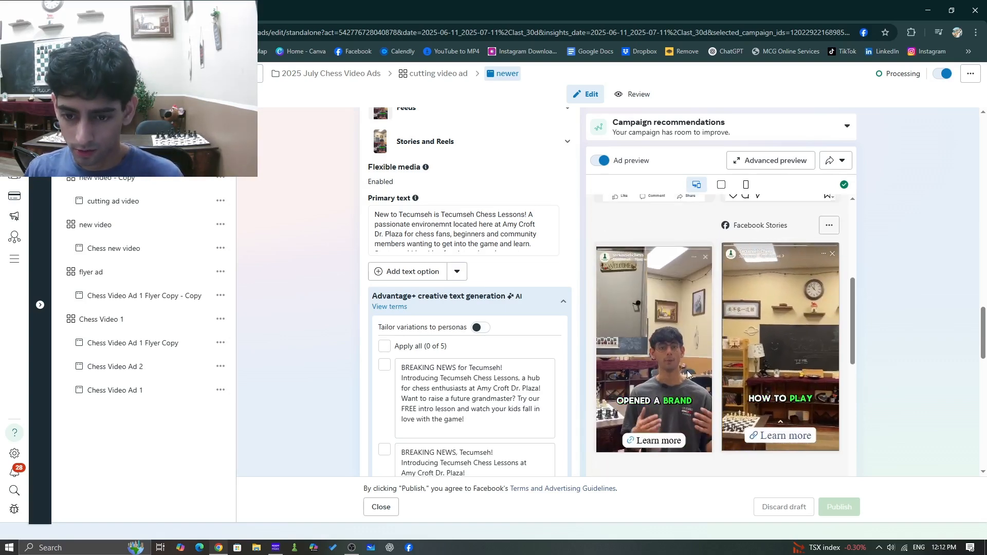
scroll(668, 368, up, 5)
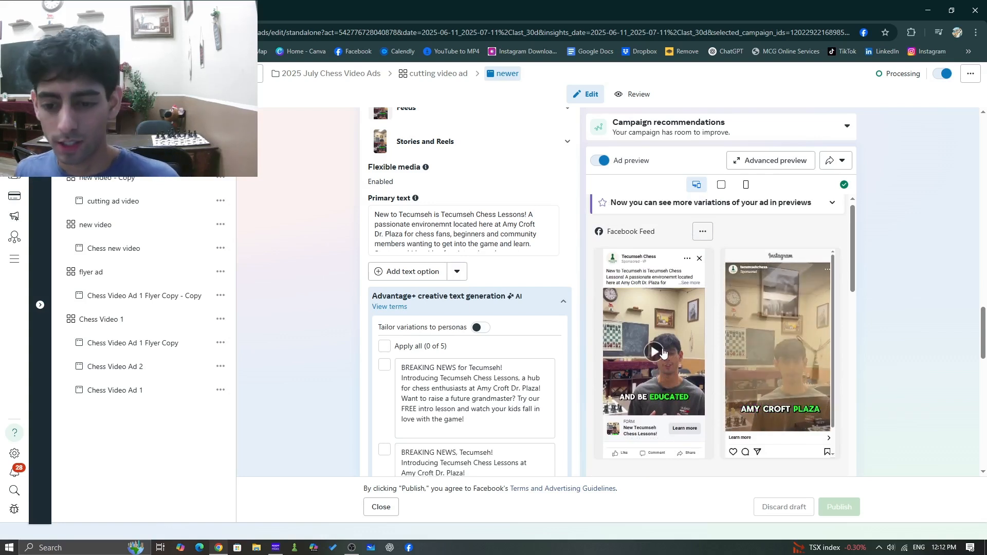
Step: Play the Facebook Feed preview briefly and open the ad video's crop and trim editor from the creative's media settings
click(662, 352)
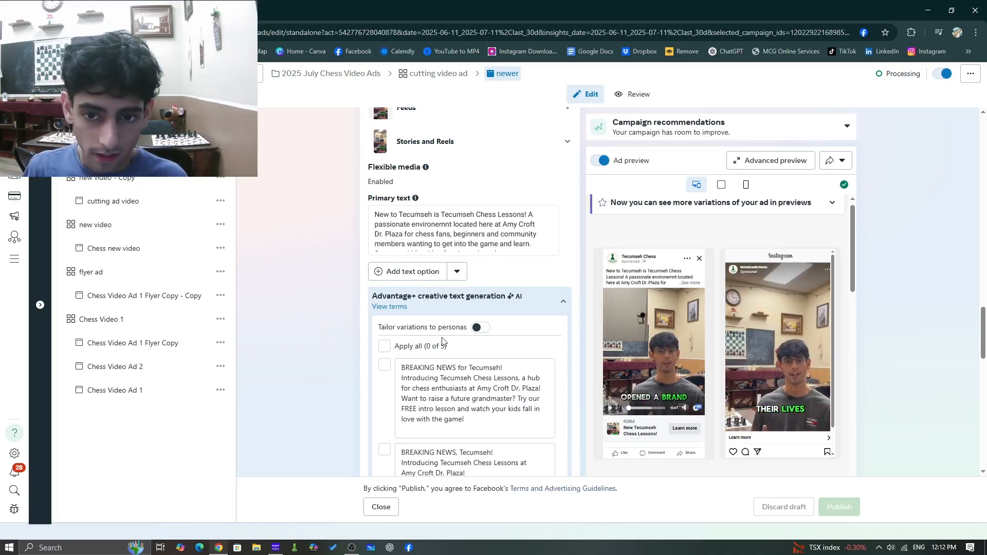
scroll(443, 342, down, 3)
scroll(440, 356, up, 3)
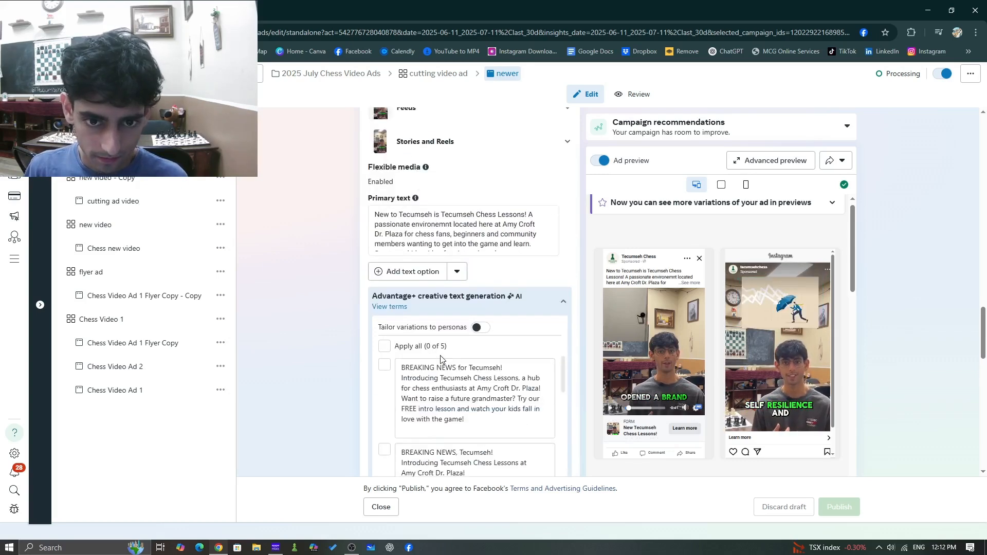
scroll(440, 356, up, 3)
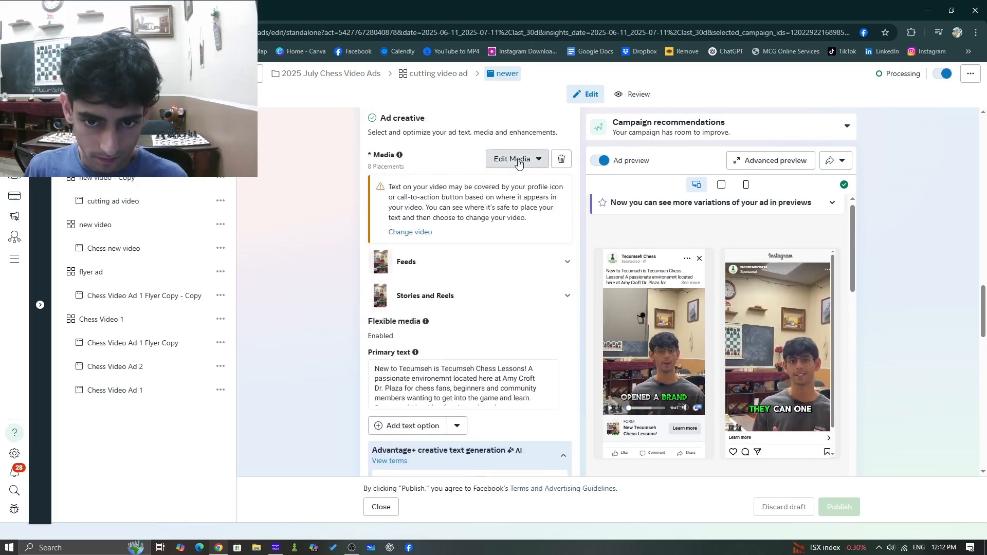
click(518, 163)
click(513, 185)
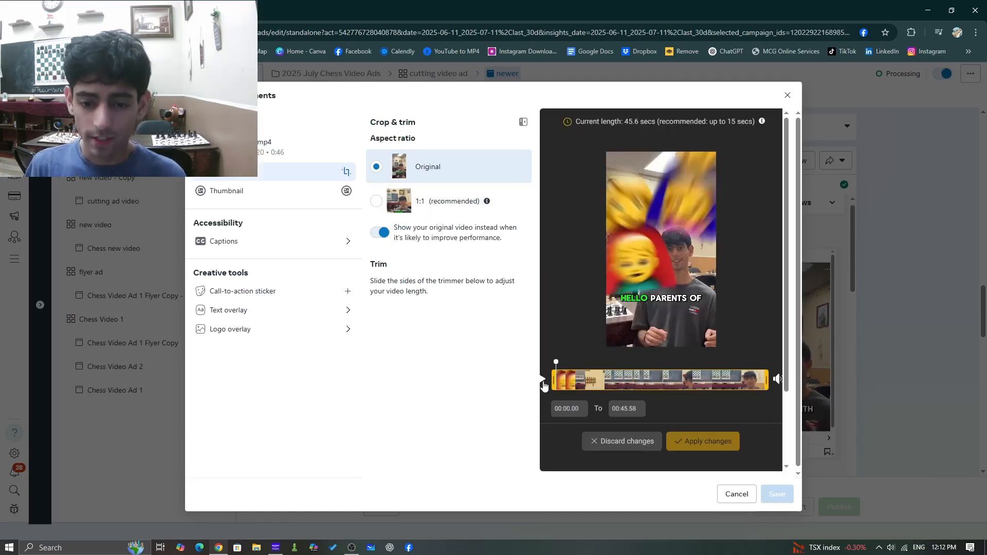
Step: Play the video's opening greeting to parents in the trim preview, pausing to examine the hook, and return the playhead to the start
click(543, 381)
click(544, 382)
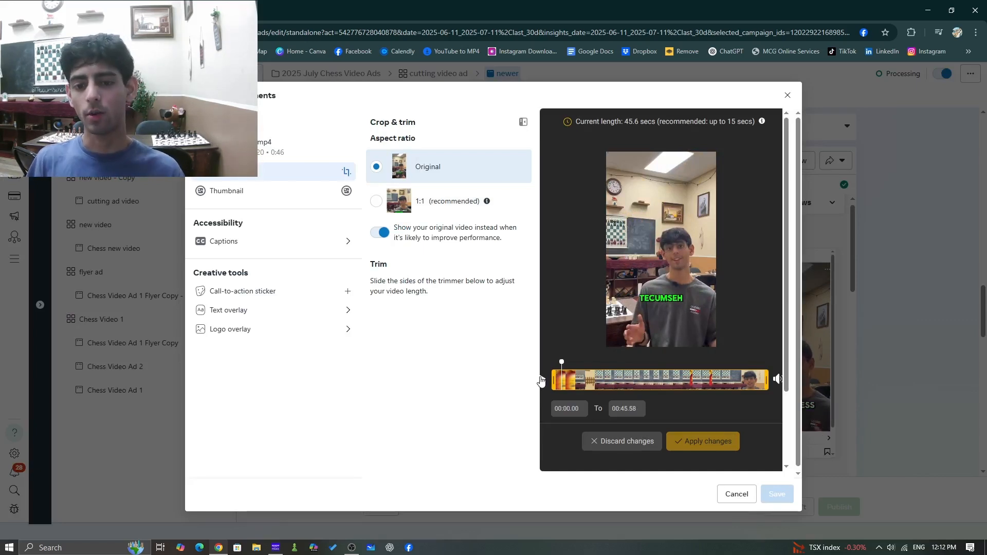
drag(564, 362, 541, 366)
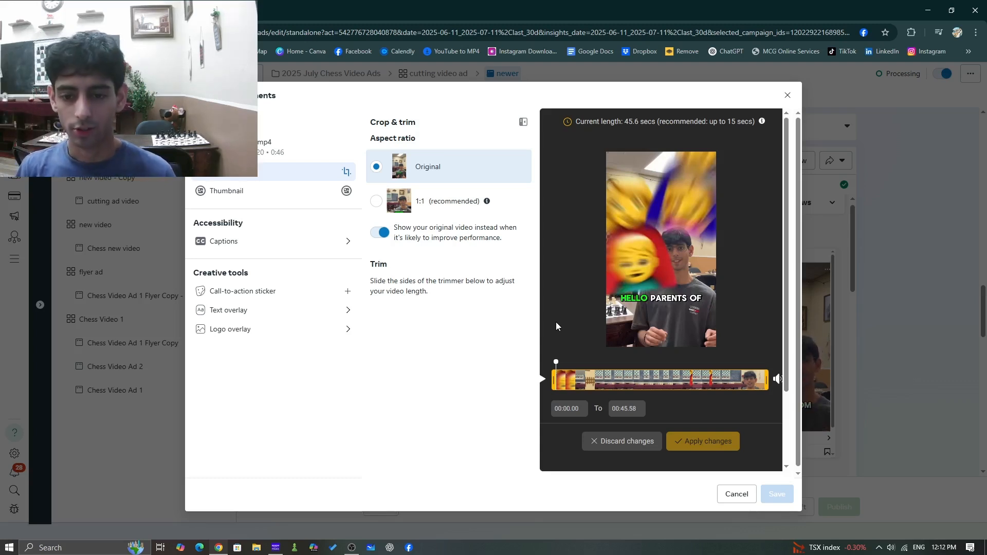
click(351, 548)
click(352, 548)
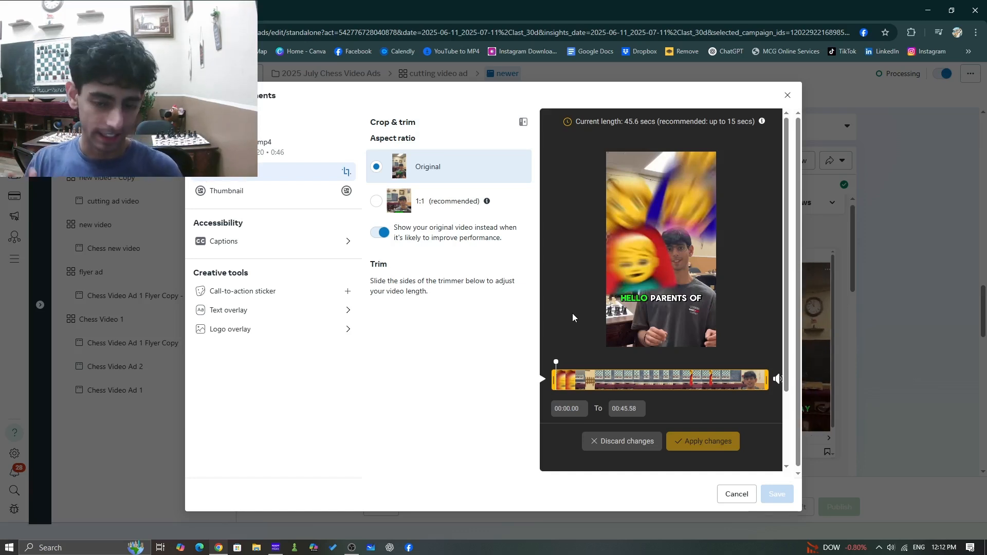
click(543, 382)
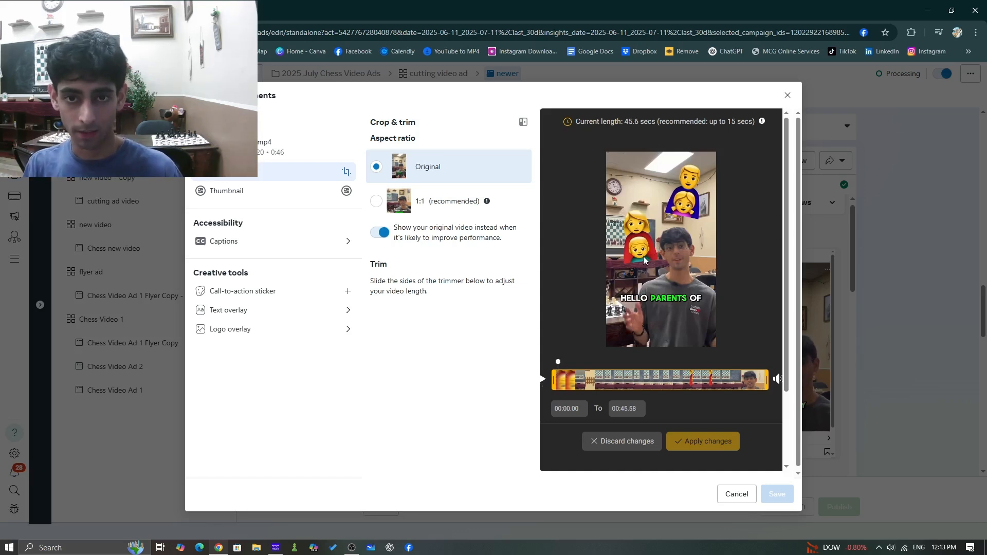
click(545, 379)
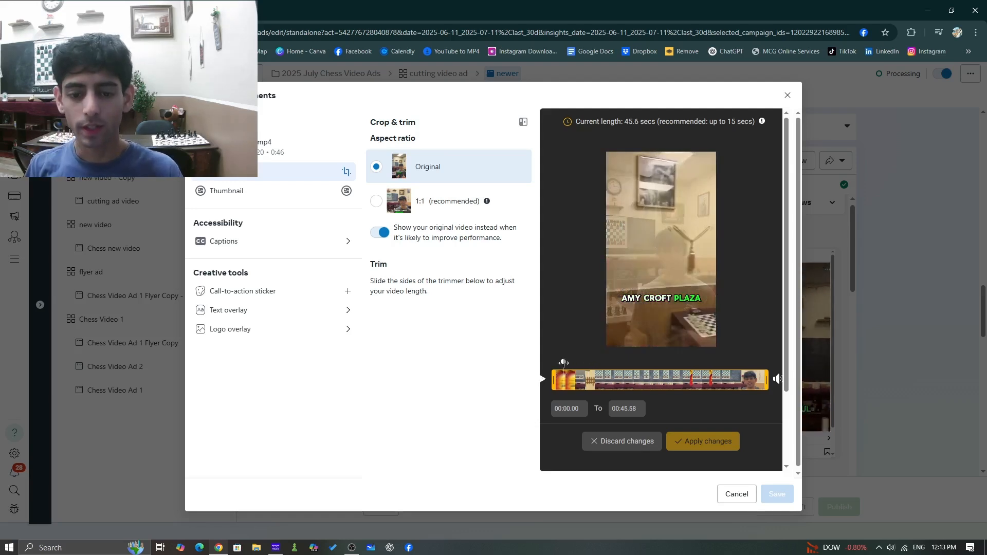
drag(588, 363, 564, 363)
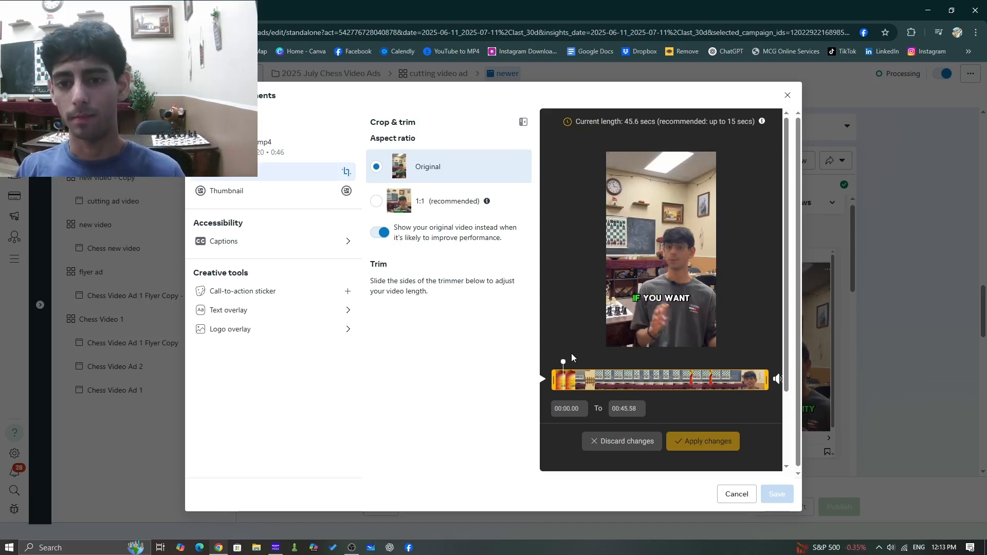
drag(563, 362, 552, 359)
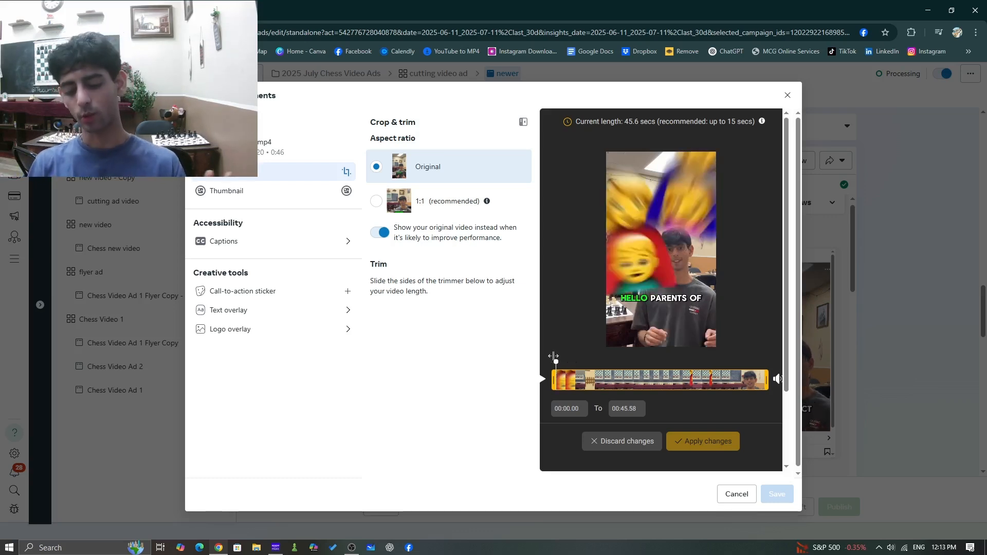
Step: Play the video in stages through the new chess studio and learning-to-play part, and move the playhead back to "game of chess"
click(544, 382)
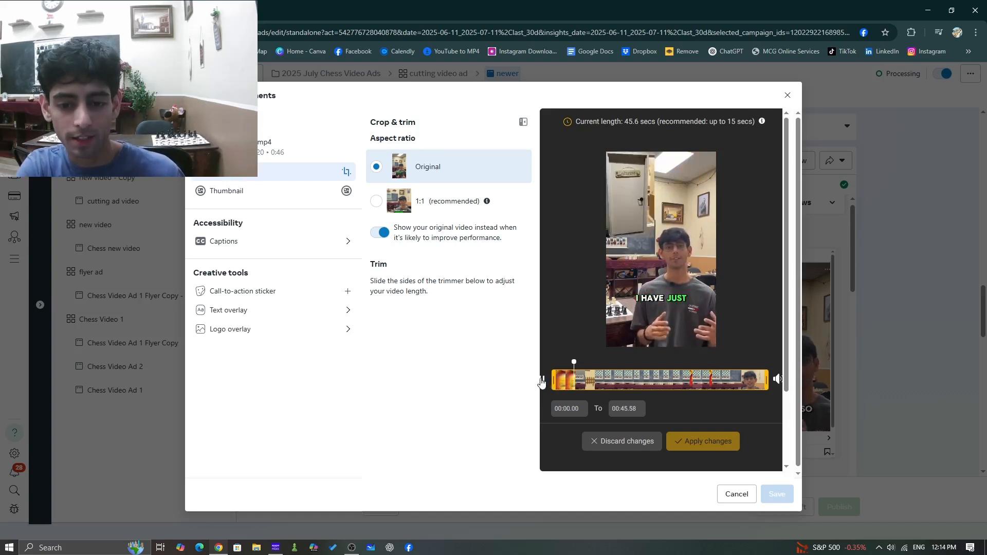
click(543, 382)
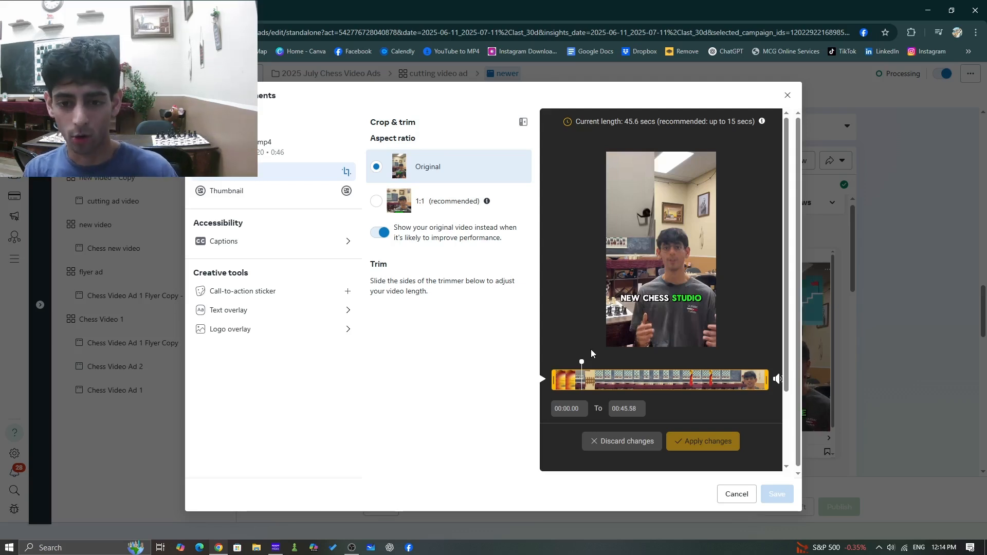
click(543, 381)
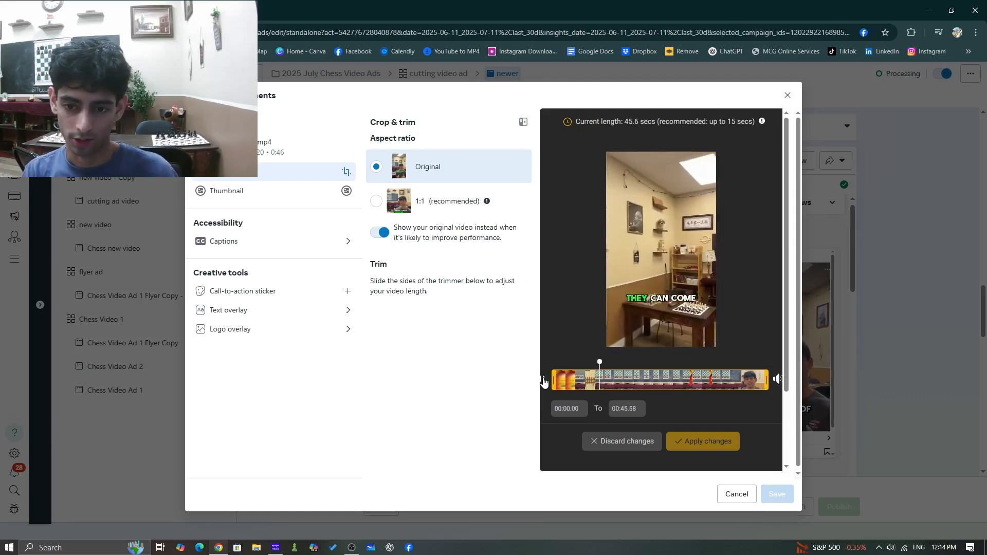
click(544, 381)
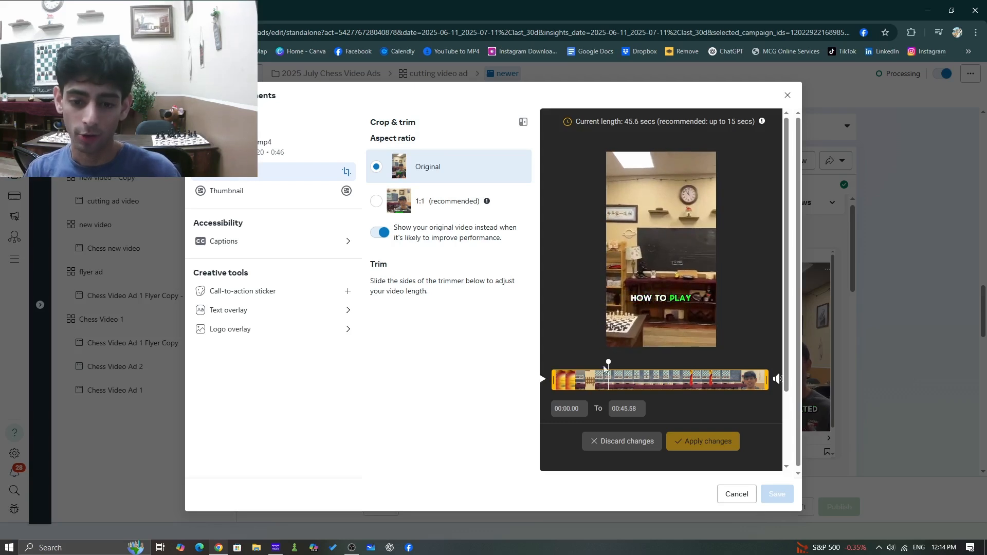
click(543, 380)
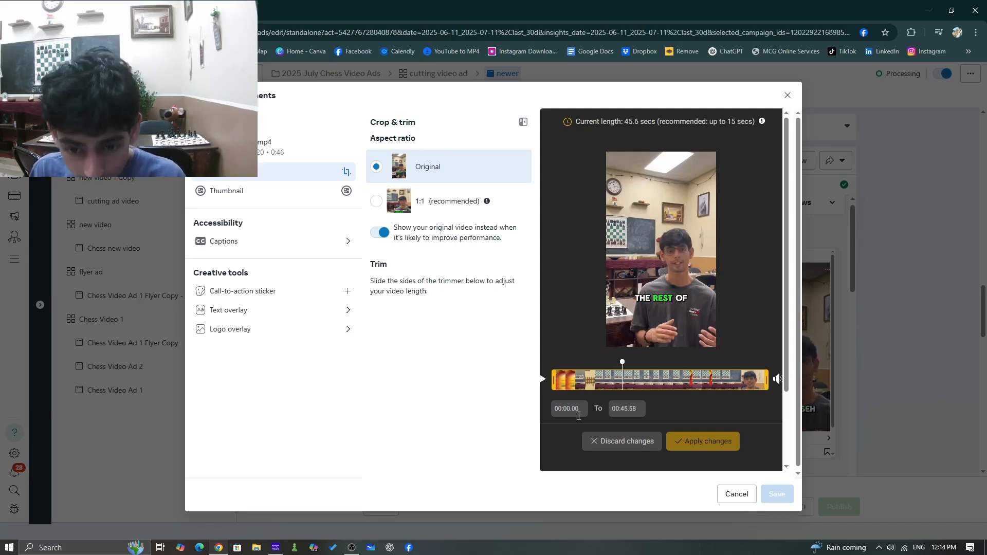
mouse_move(622, 362)
mouse_down()
mouse_move(572, 361)
mouse_move(622, 360)
mouse_up()
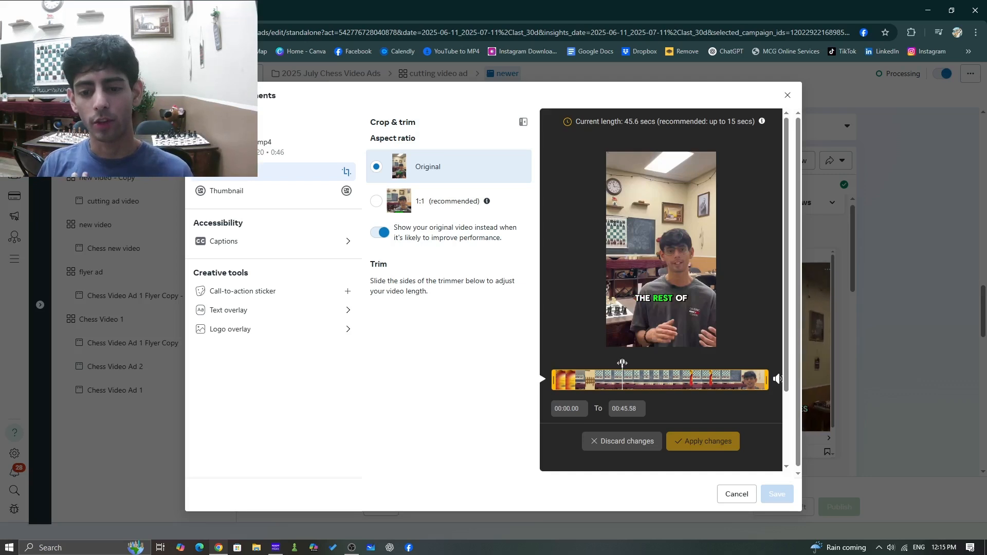
drag(622, 363, 613, 363)
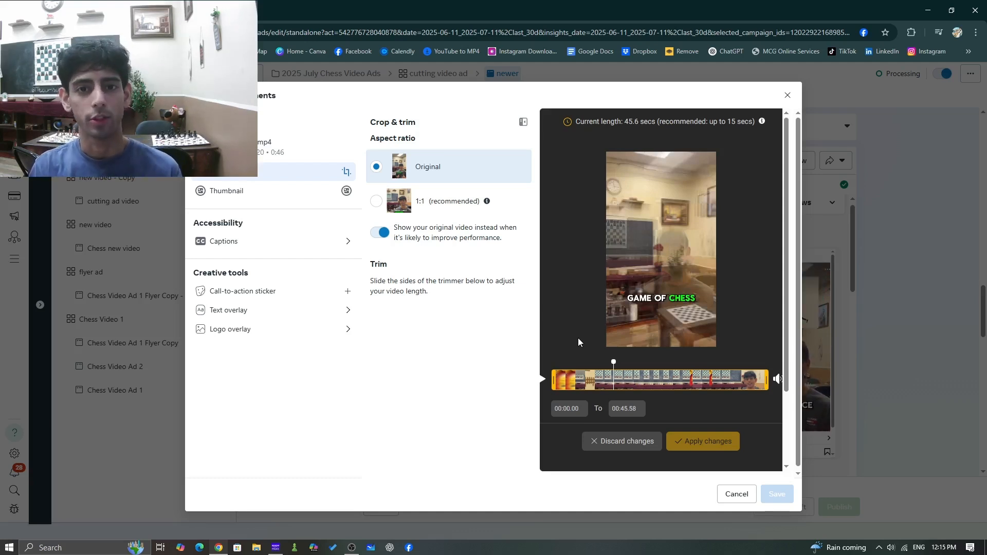
Step: Continue the video in stages from "game of chess" through the education and fun pitch to the "lesson for your" caption
click(544, 384)
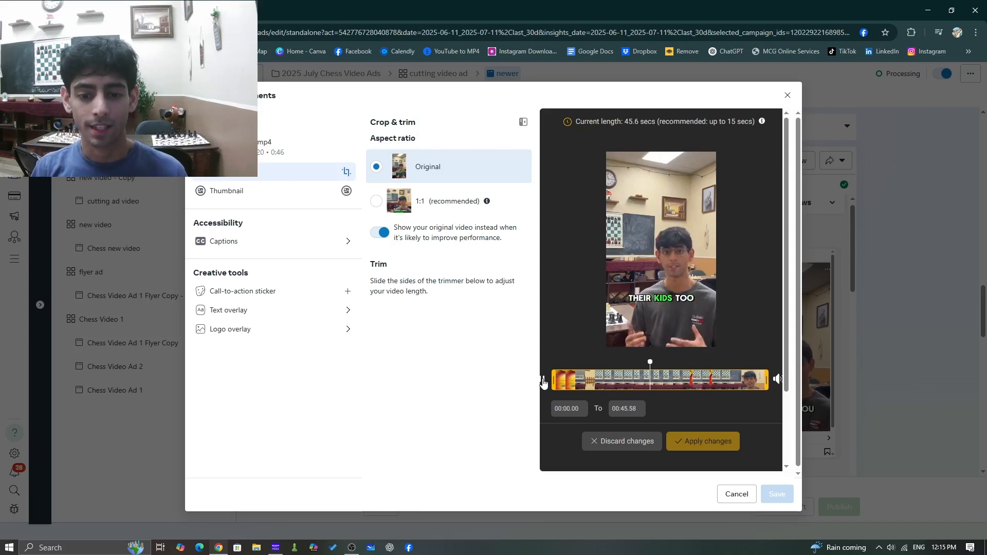
click(543, 381)
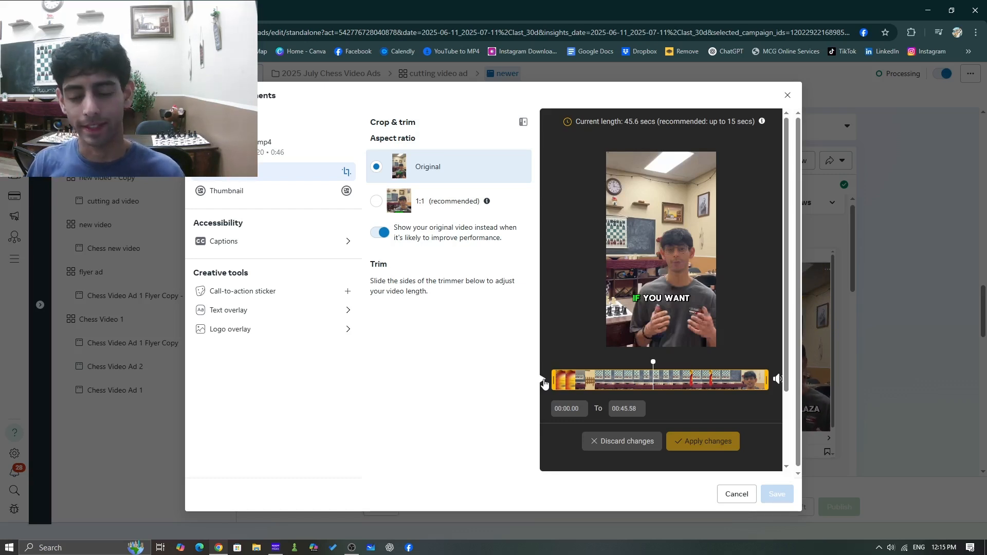
click(544, 380)
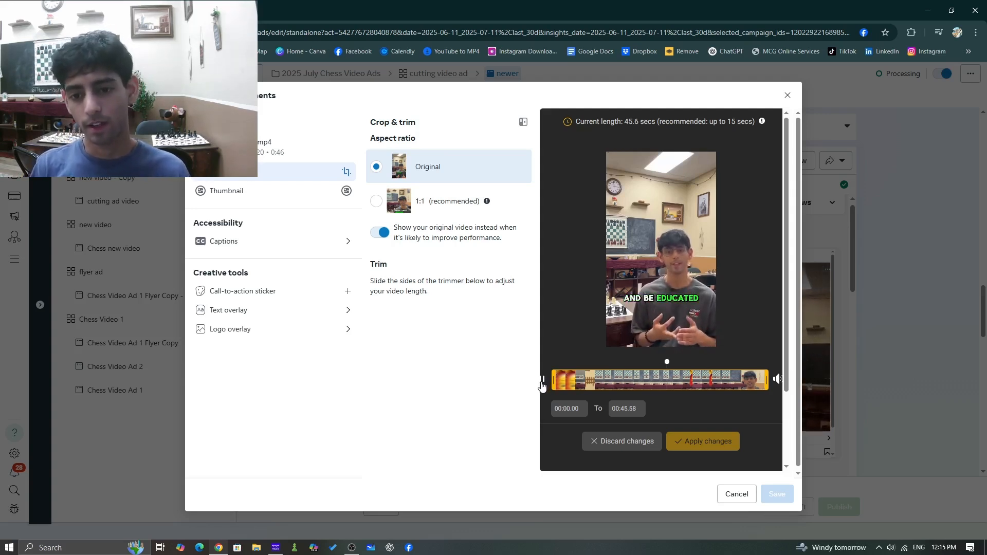
click(540, 385)
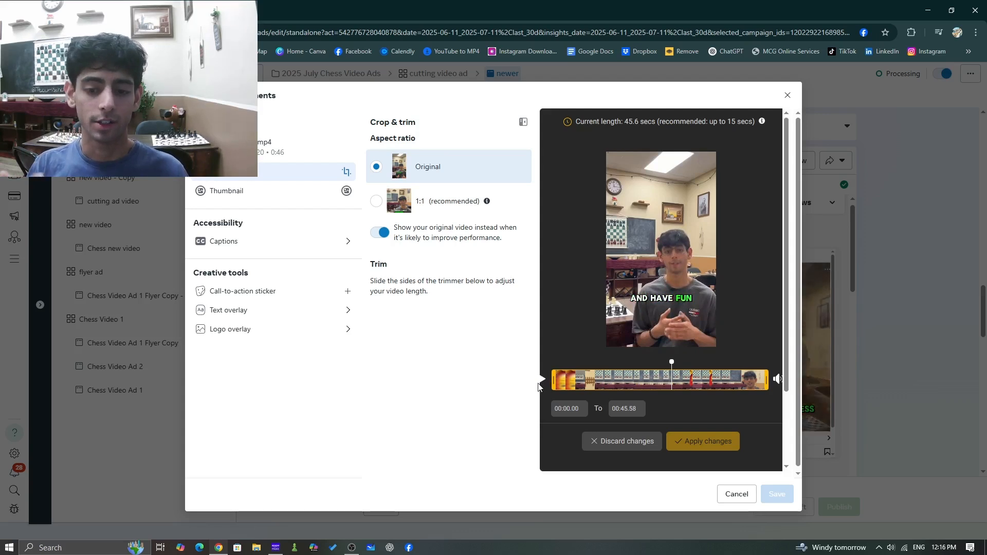
click(543, 381)
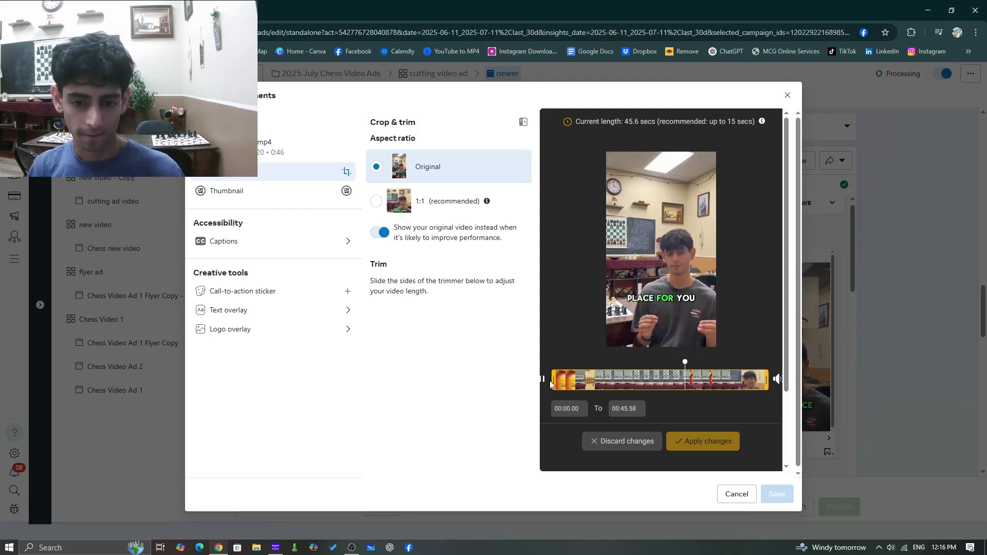
click(542, 382)
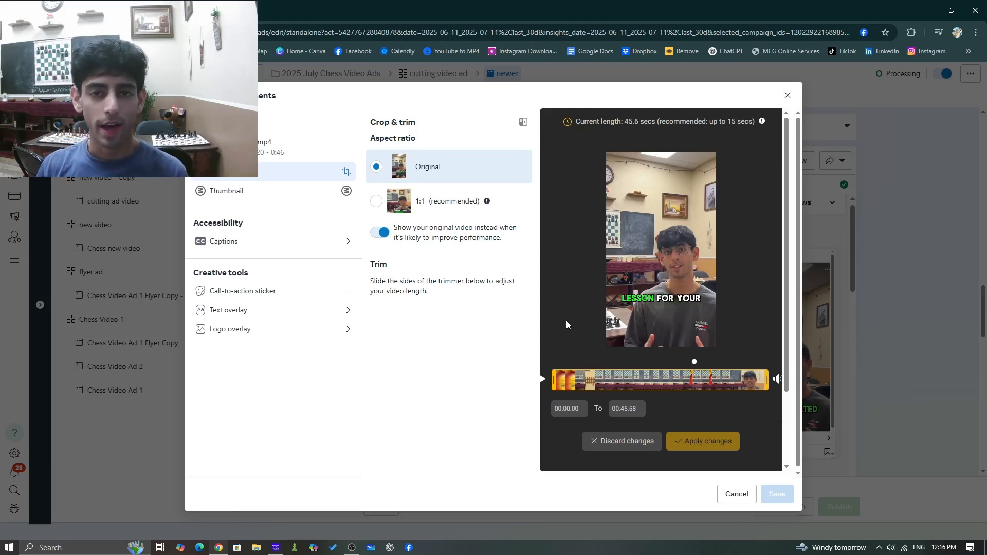
Step: Play the video's lesson offer and "Press 'Learn More'" call to action through to the end, and close the editor without saving changes
click(544, 382)
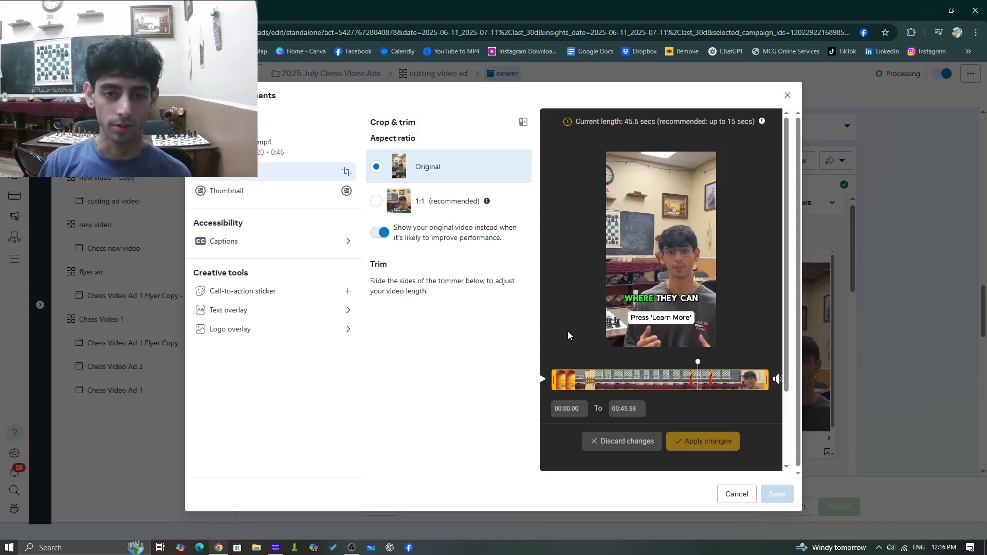
click(542, 381)
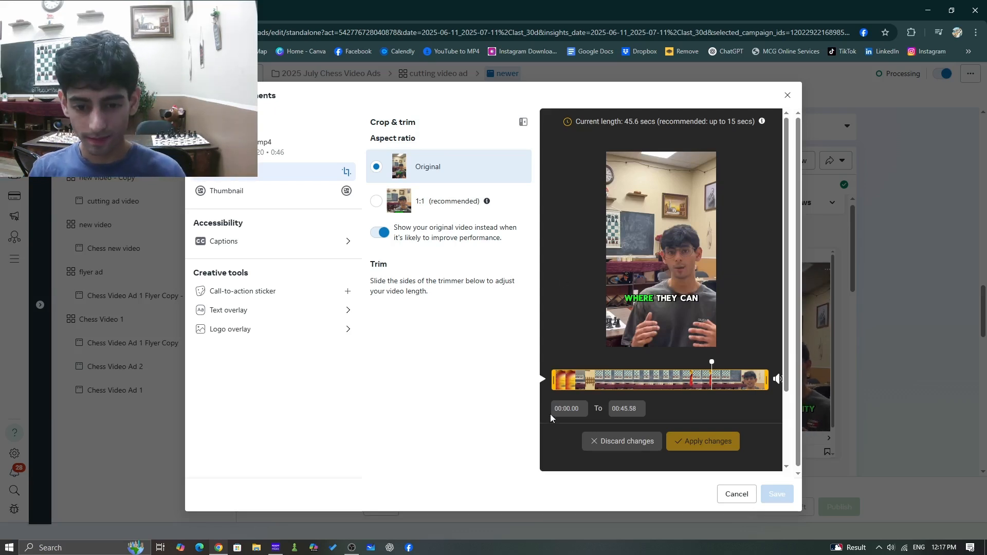
click(544, 386)
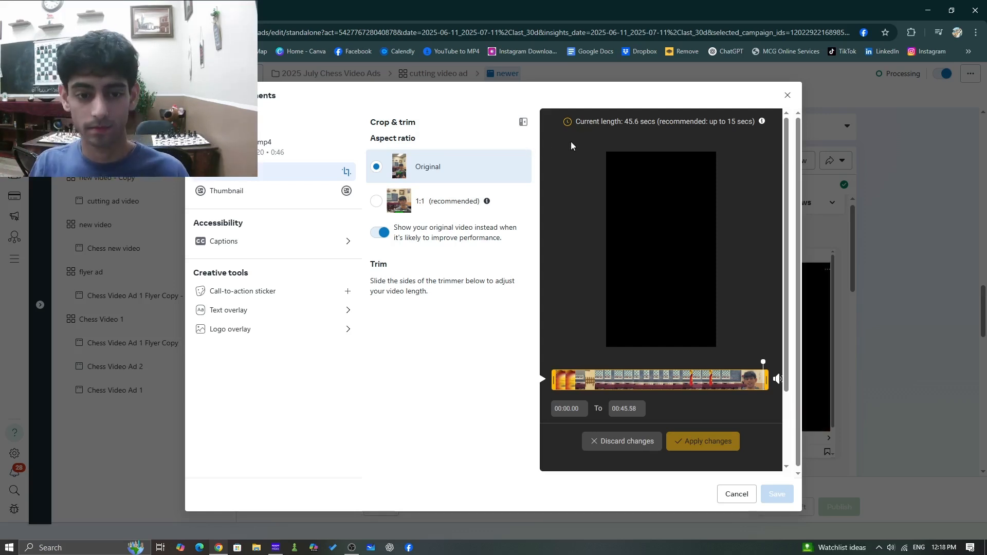
click(785, 96)
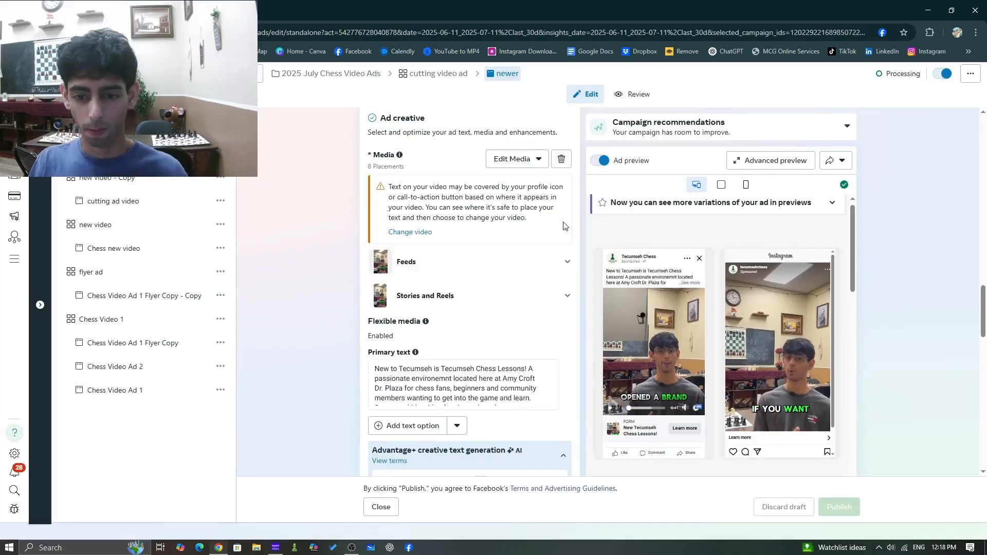
Step: Review the ad's primary text about the free intro lesson, the suggested text variations, the headline options, description and call to action
scroll(610, 293, down, 1)
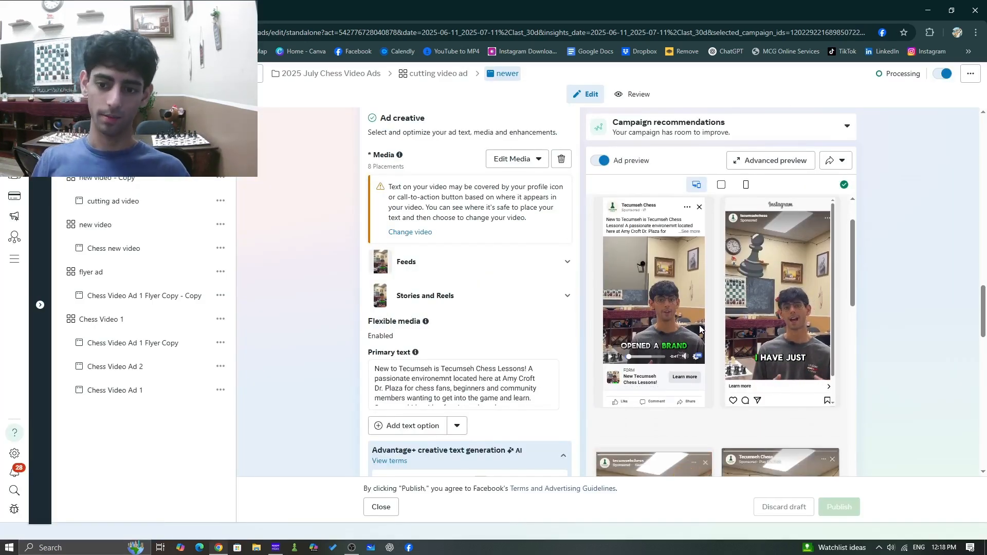
scroll(636, 355, down, 1)
scroll(636, 355, down, 1)
scroll(403, 263, down, 2)
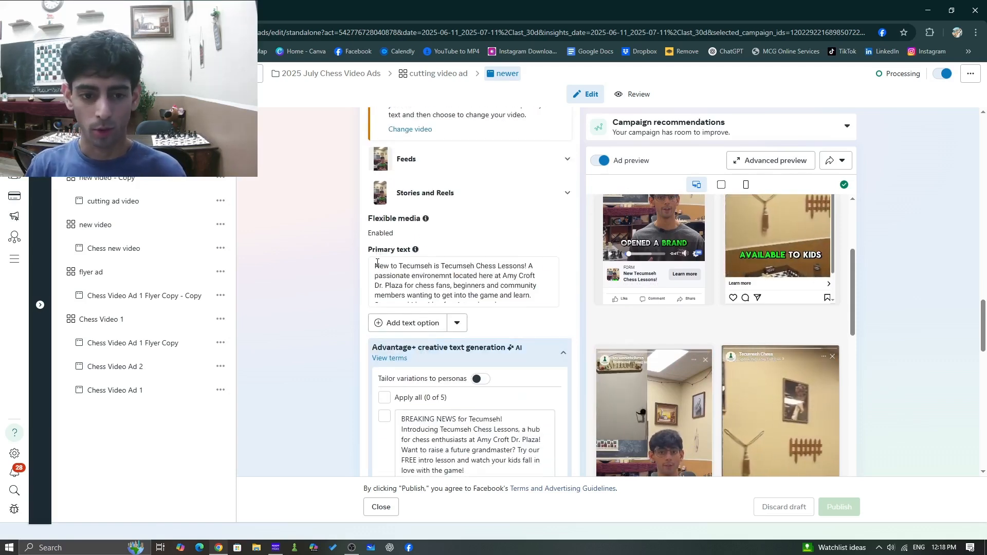
drag(375, 265, 533, 308)
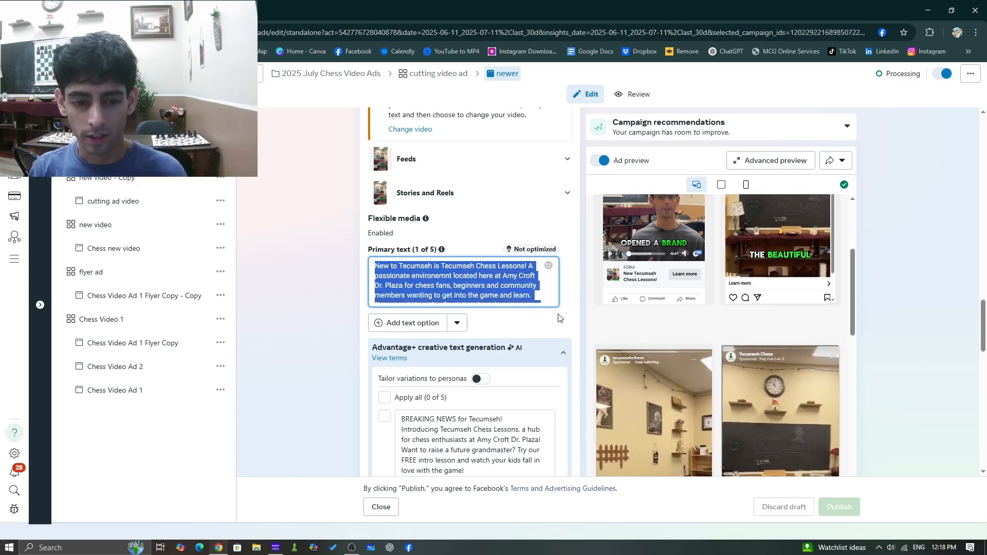
click(468, 292)
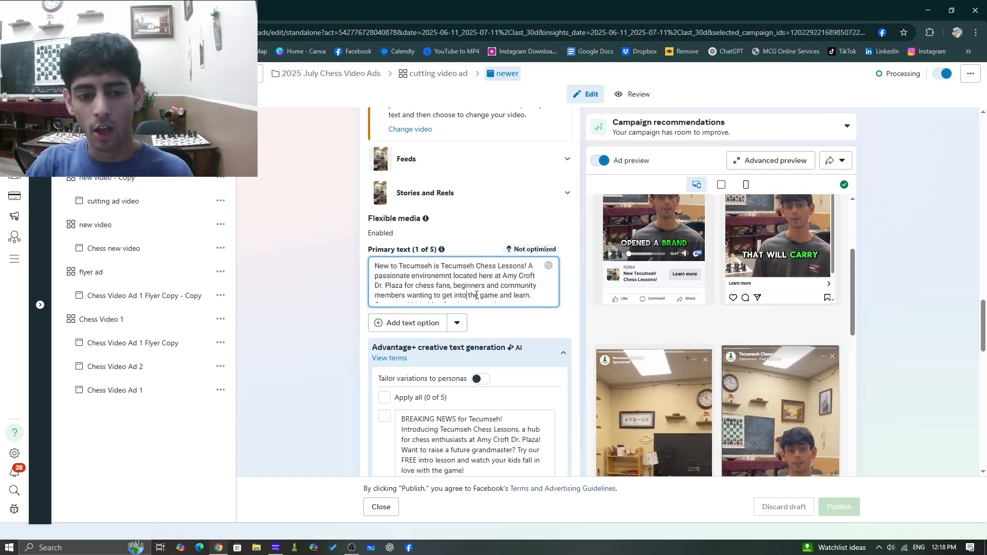
scroll(473, 295, down, 1)
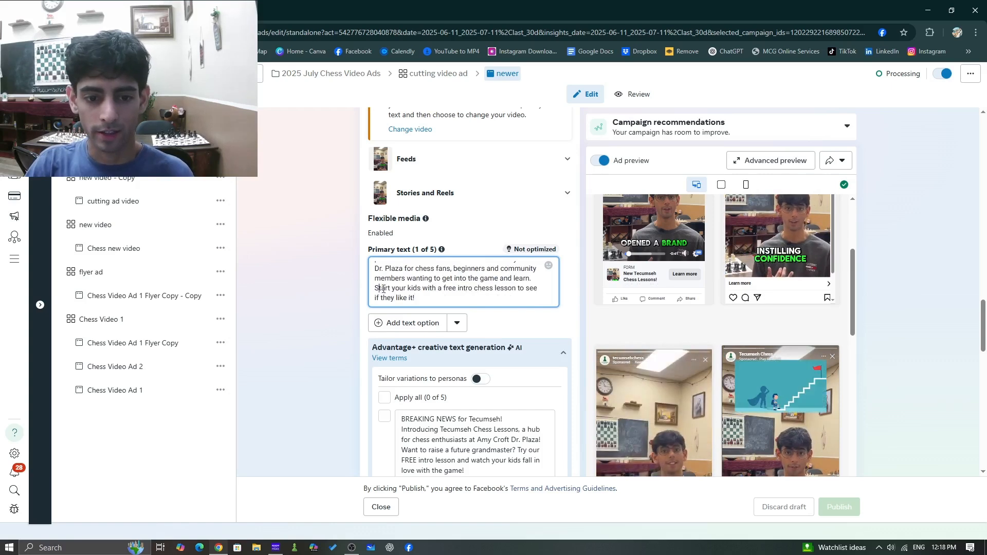
drag(382, 289, 417, 298)
click(416, 298)
scroll(387, 354, down, 4)
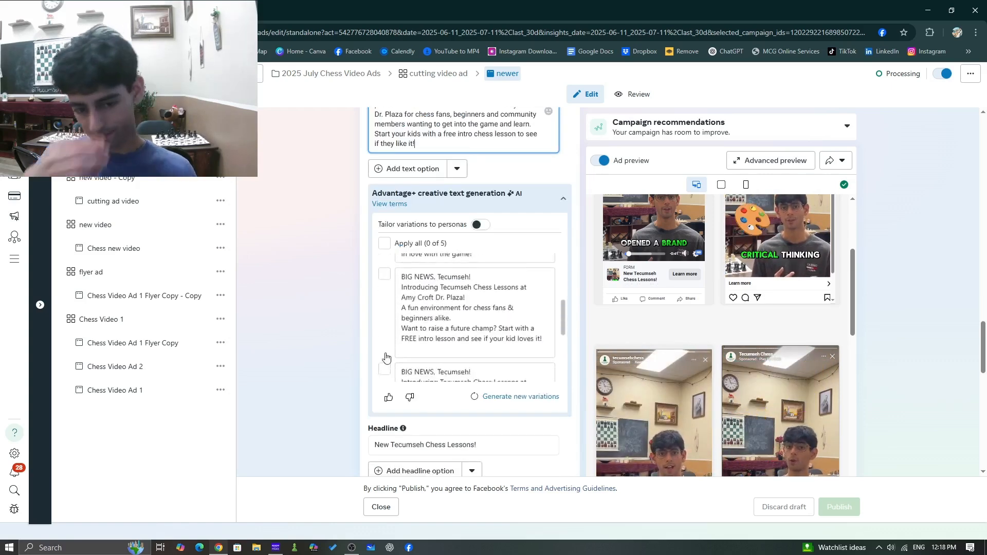
scroll(387, 357, down, 8)
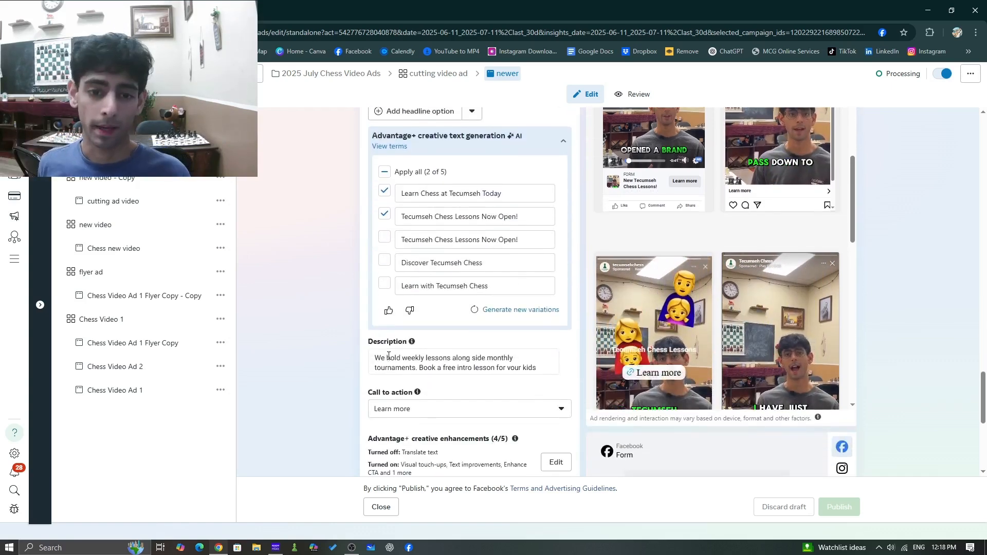
Step: Add "Start With A Free Intro Chess Lessons" as a second headline option for the ad and publish the change
scroll(388, 356, up, 1)
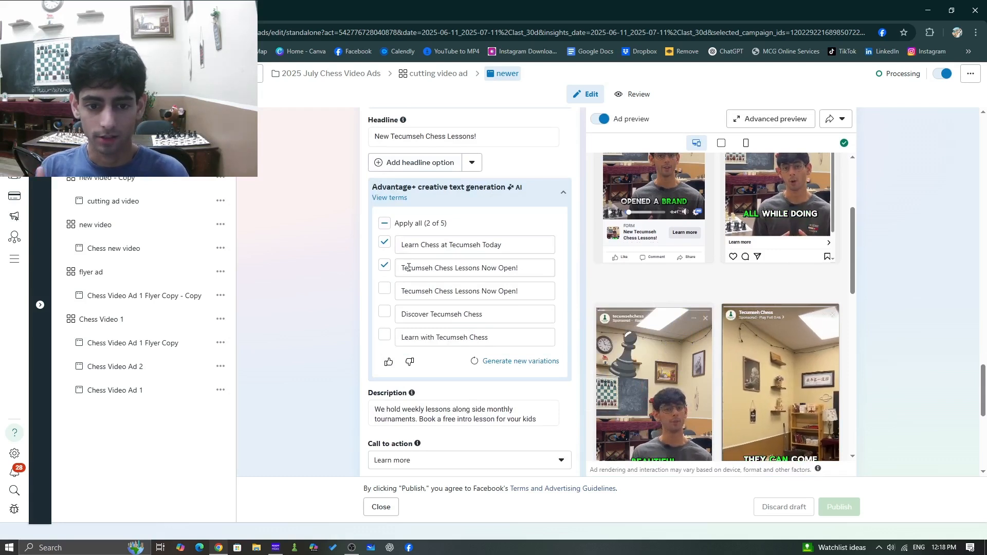
scroll(411, 260, up, 1)
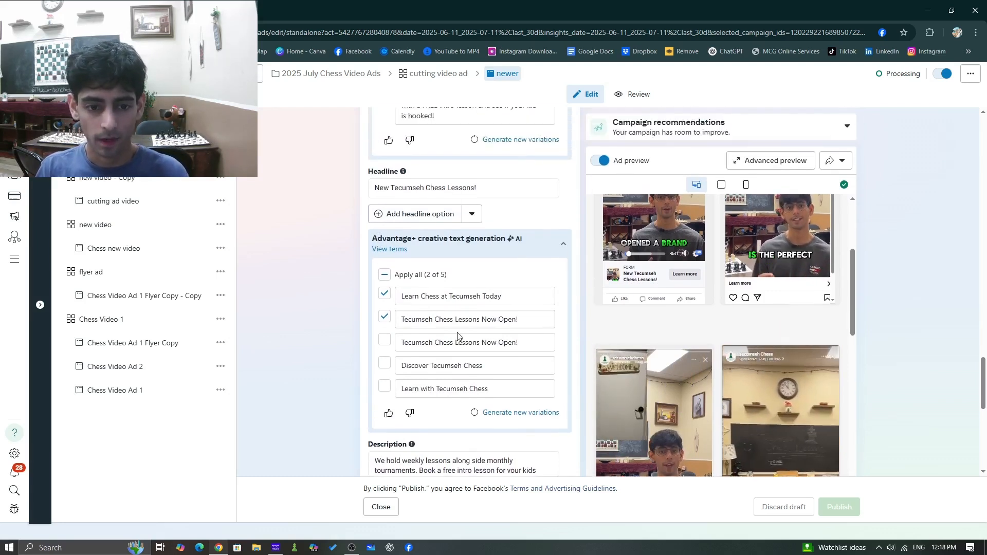
click(414, 213)
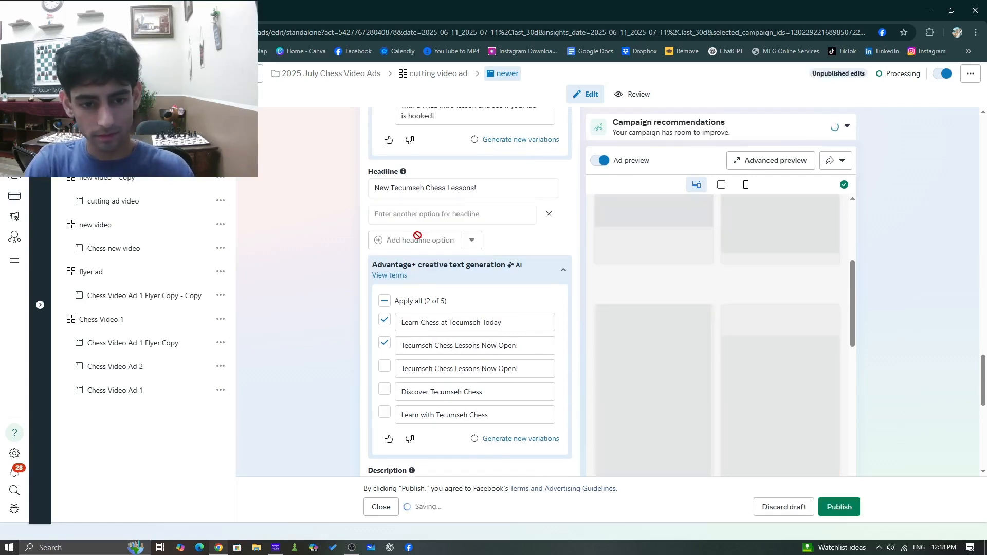
click(415, 217)
text(Start )
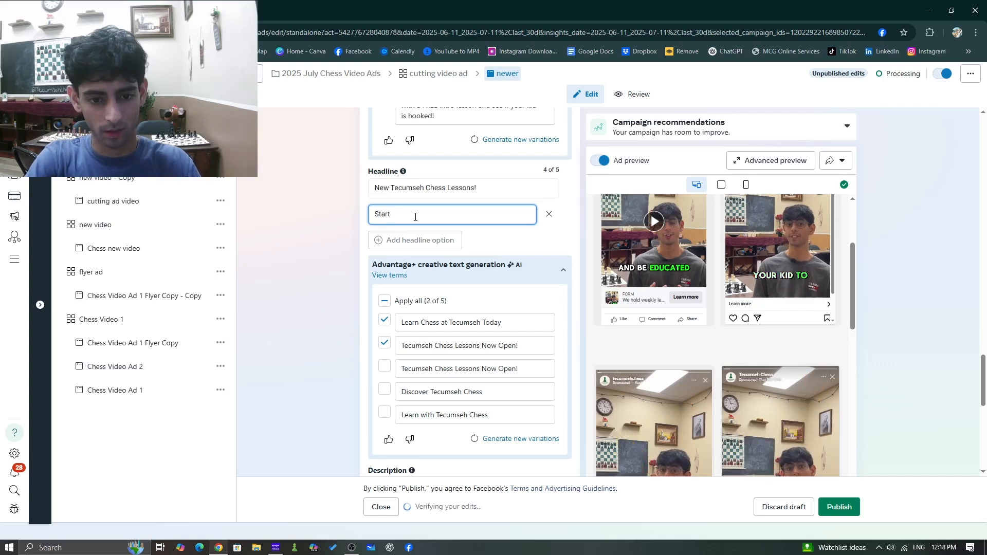
text(With )
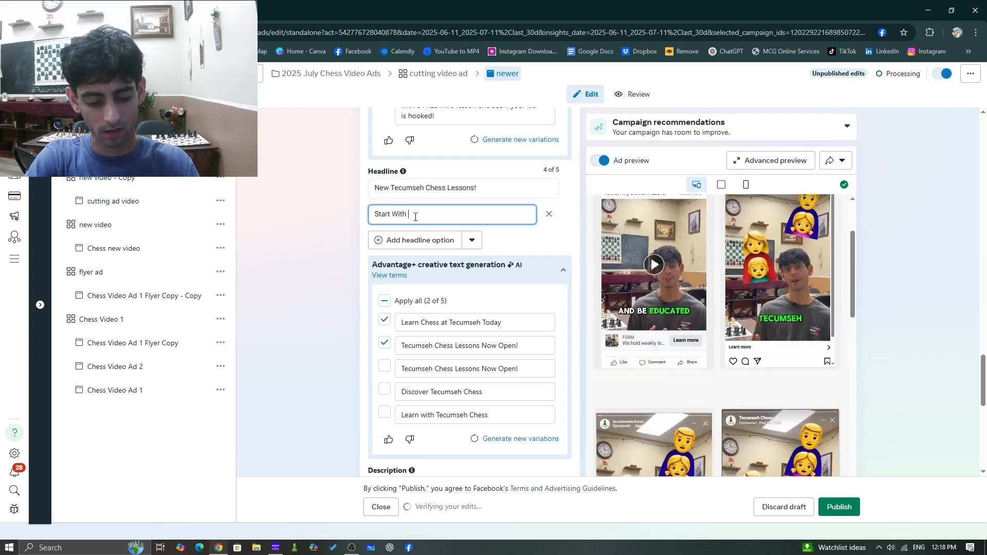
text(A Free Intr)
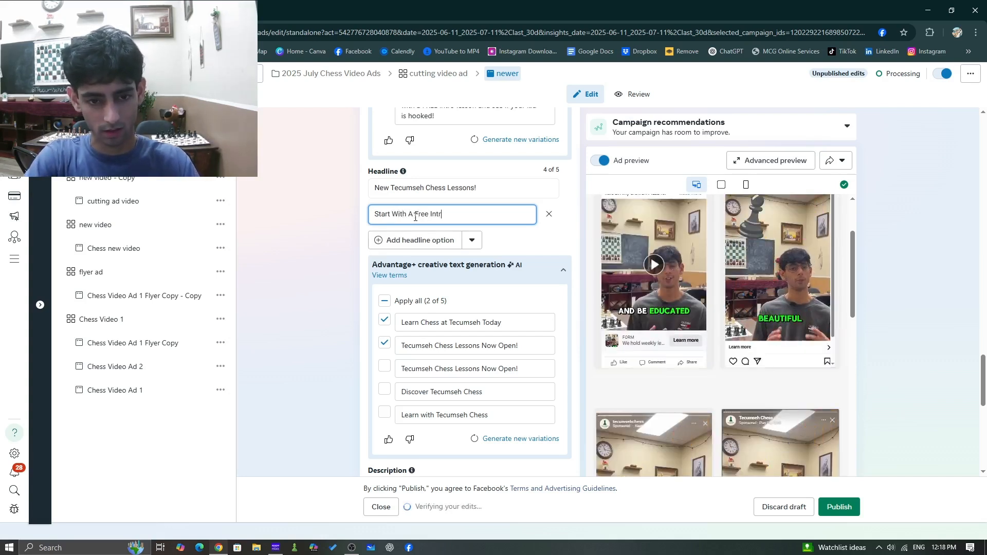
text(o Chess Lesson)
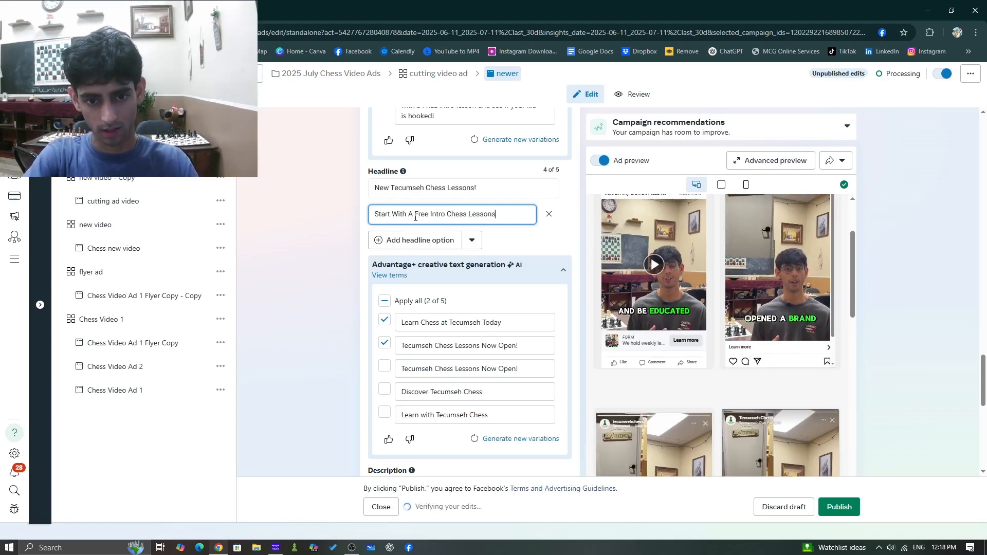
click(844, 506)
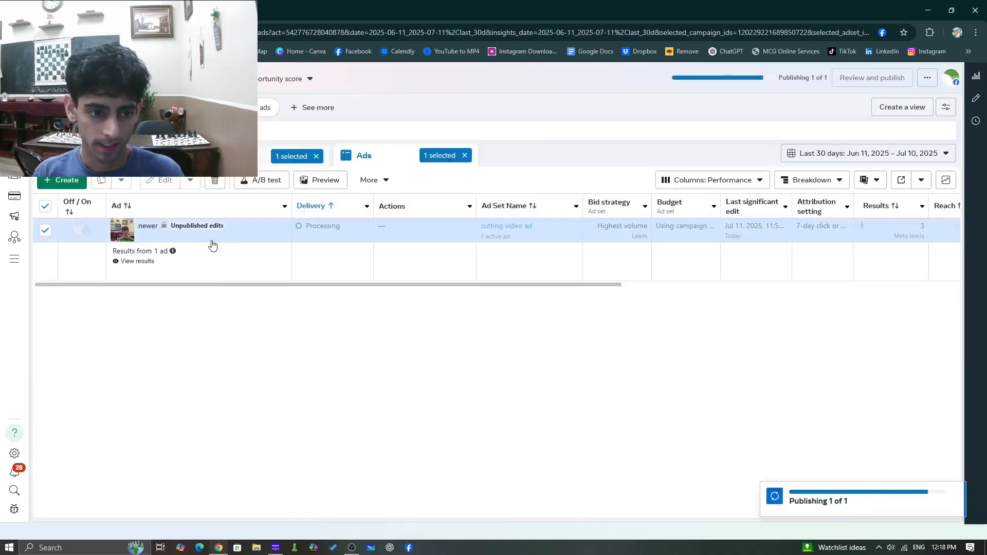
Step: Reopen the "newer" ad and page through its lead form preview to the closing message for leads
click(189, 241)
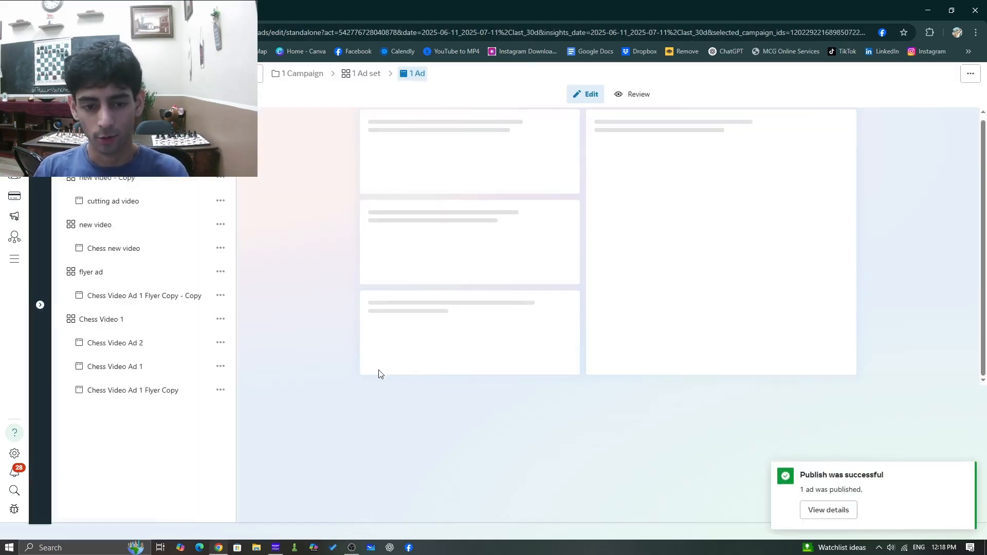
scroll(360, 376, down, 15)
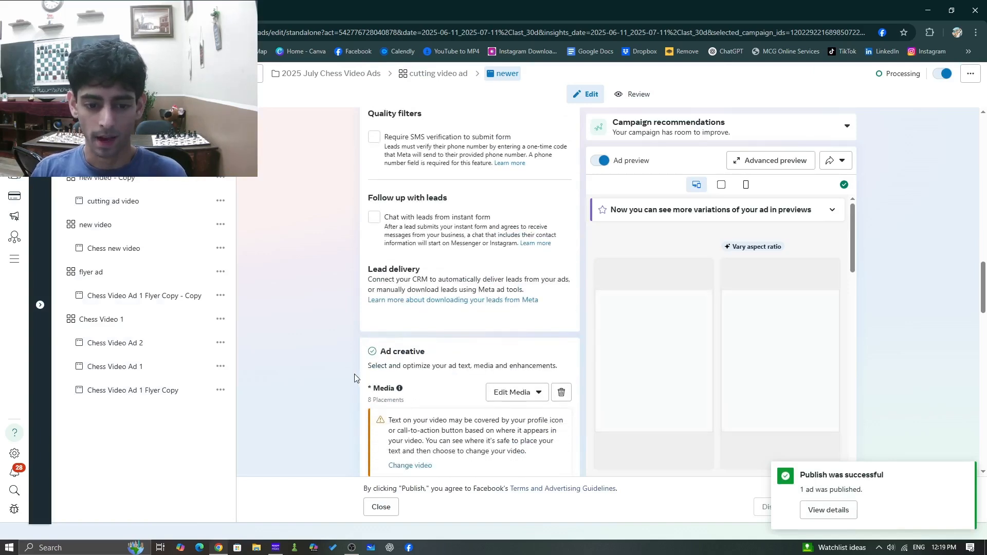
scroll(354, 379, down, 10)
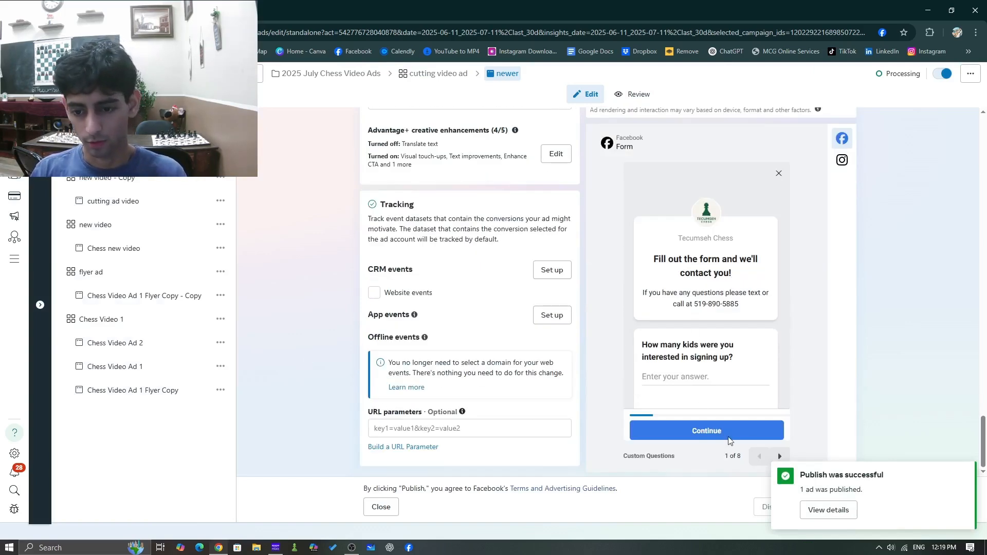
click(777, 457)
click(777, 457)
click(777, 456)
click(777, 457)
click(777, 457)
click(778, 456)
click(776, 458)
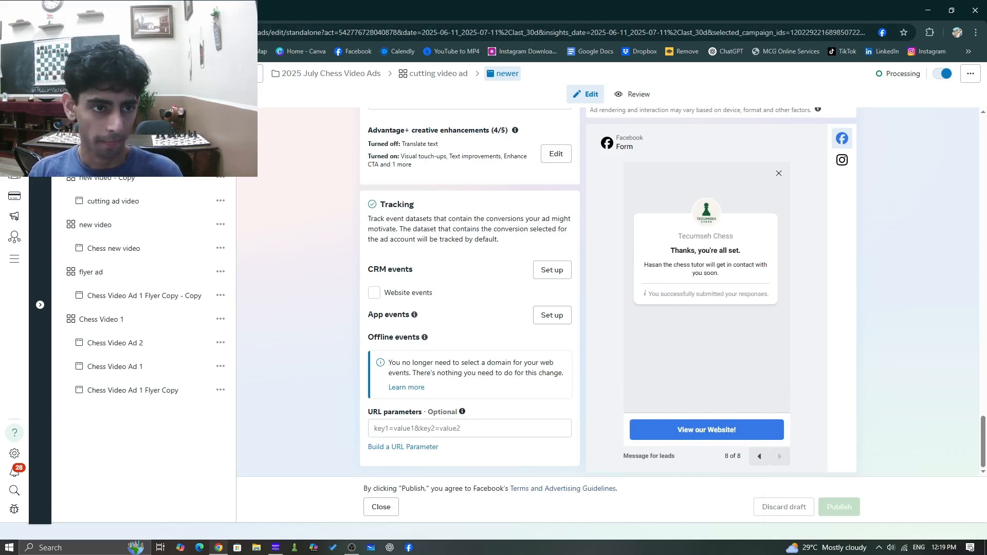
Step: Open the Tecumseh Chess website in a new tab and inspect it in the responsive mobile view
key(ctrl+t)
text(tecus)
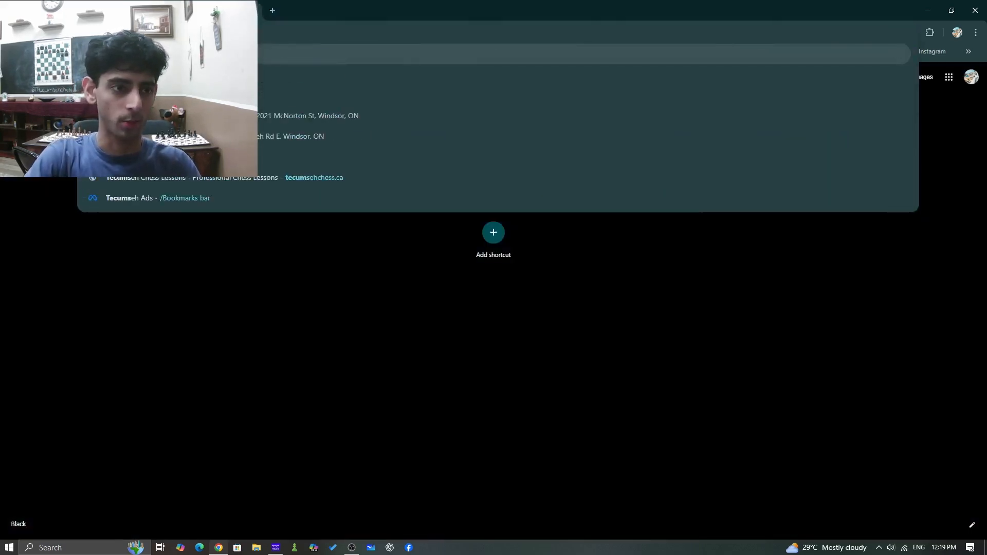
key(Return)
click(206, 91)
click(205, 32)
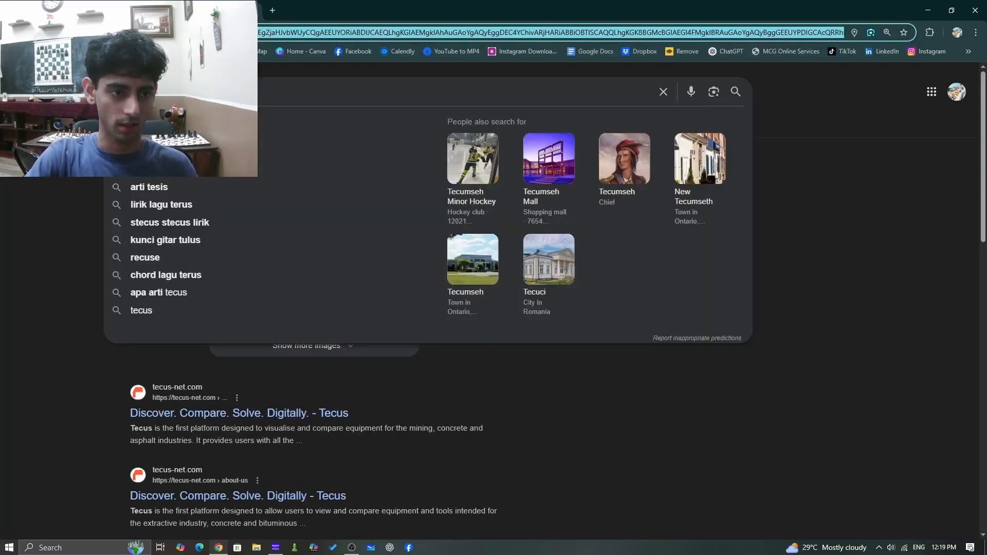
text(t)
key(Return)
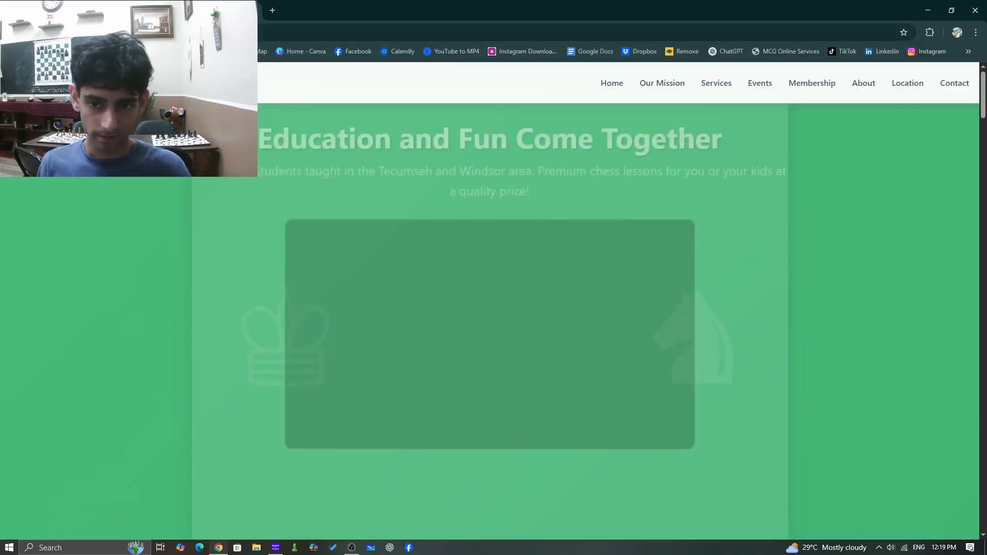
right_click(149, 226)
click(186, 450)
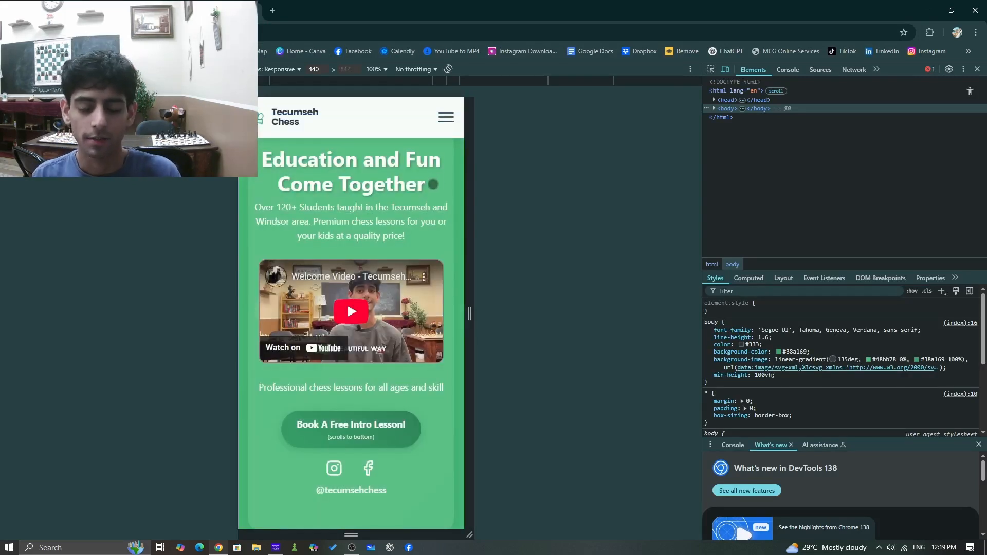
Step: Play the homepage's welcome video, skip ahead through it to 0:52 and pause it
drag(422, 208, 416, 166)
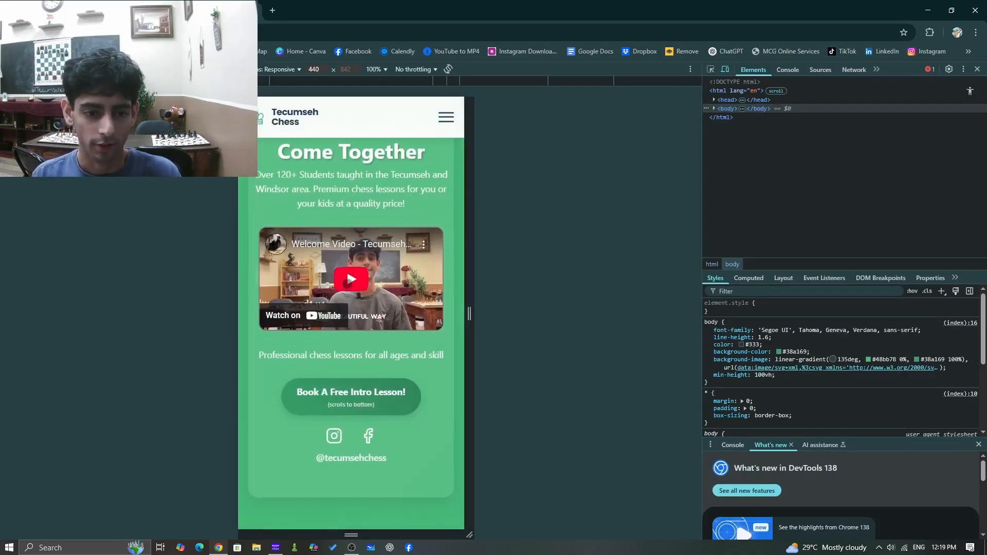
click(348, 273)
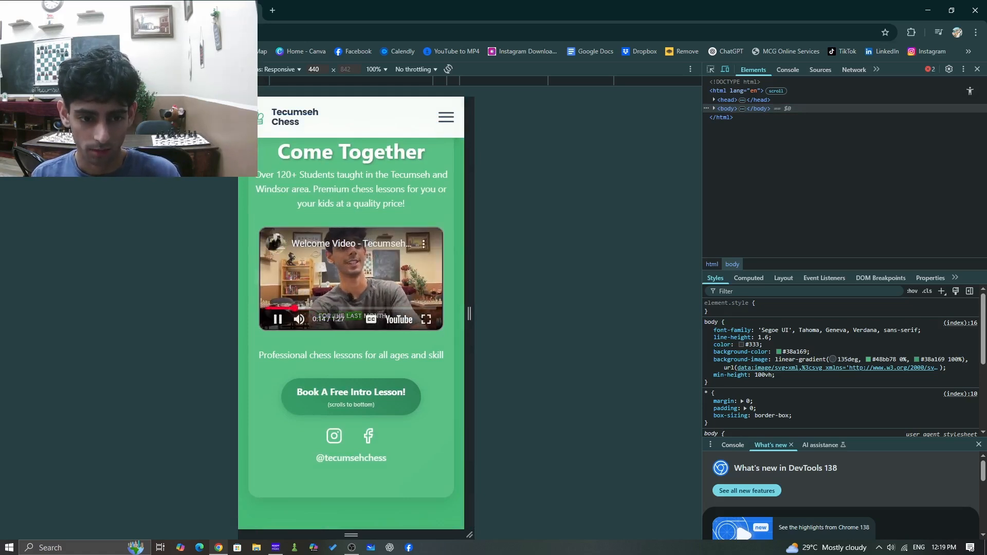
click(334, 309)
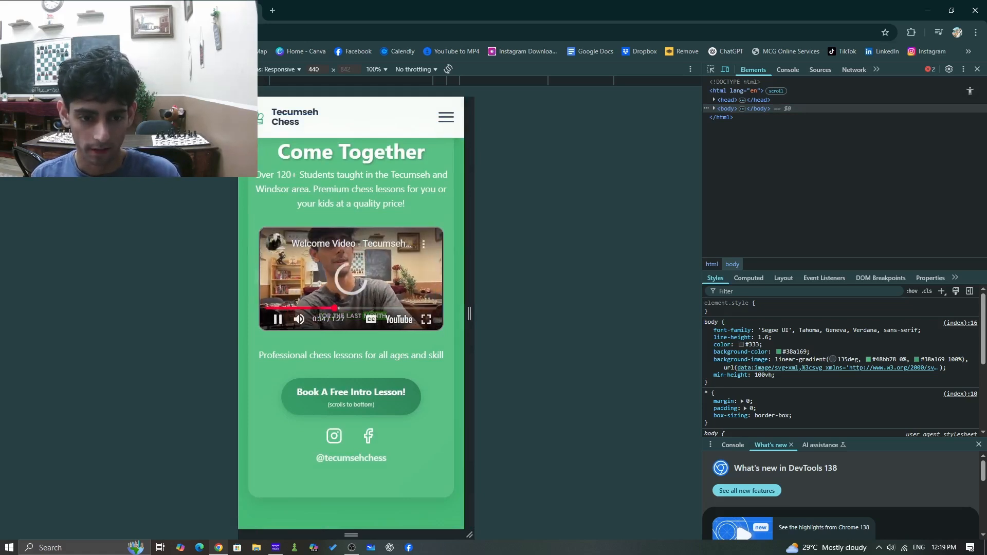
click(315, 309)
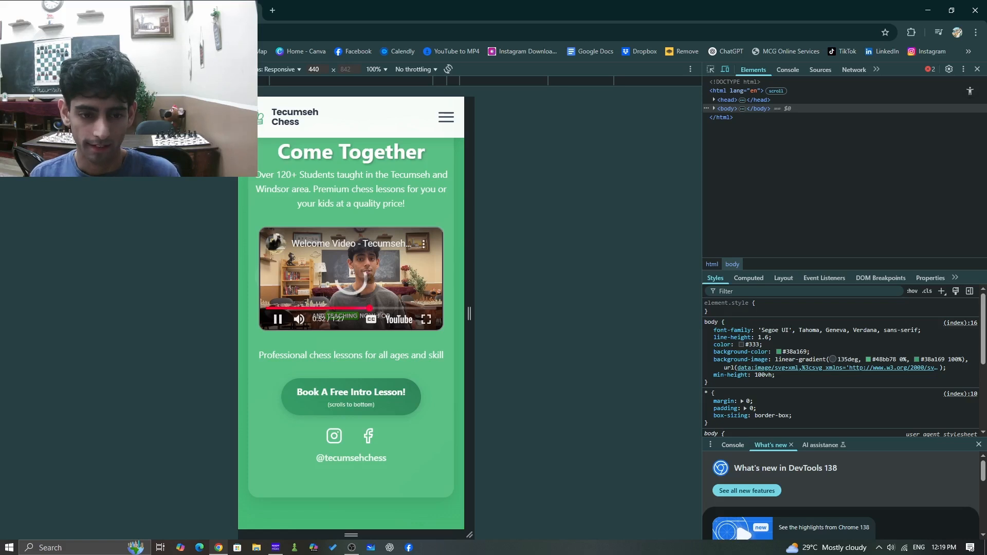
click(378, 304)
Step: Examine the homepage's intro text, free intro lesson booking button, and flexible scheduling, class options and opening hours section
scroll(380, 308, up, 1)
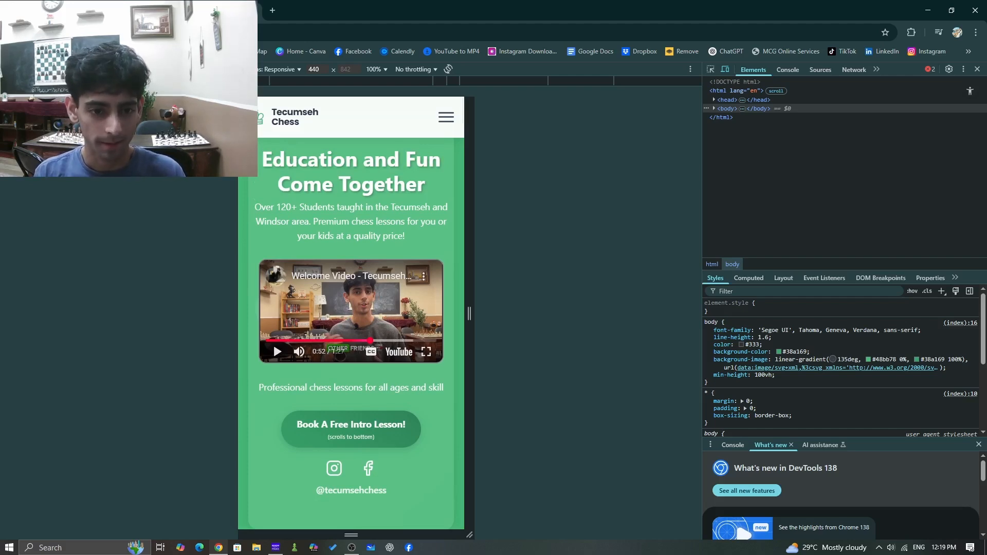
scroll(346, 348, down, 4)
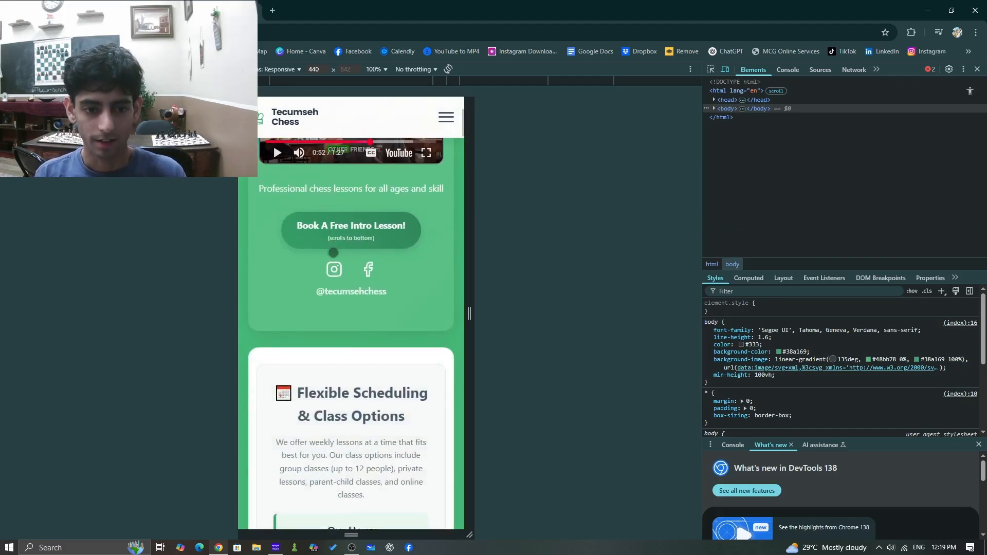
drag(333, 252, 319, 348)
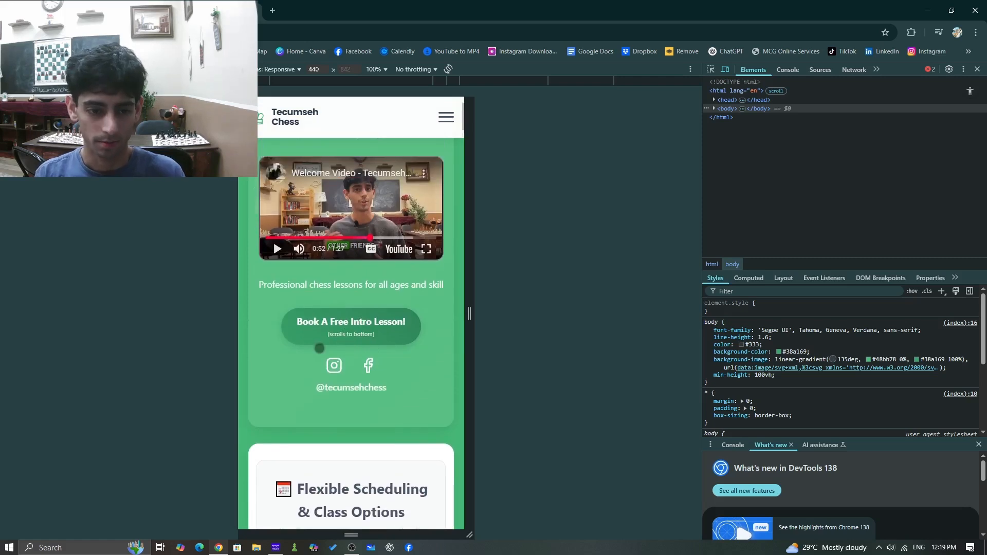
scroll(319, 349, down, 6)
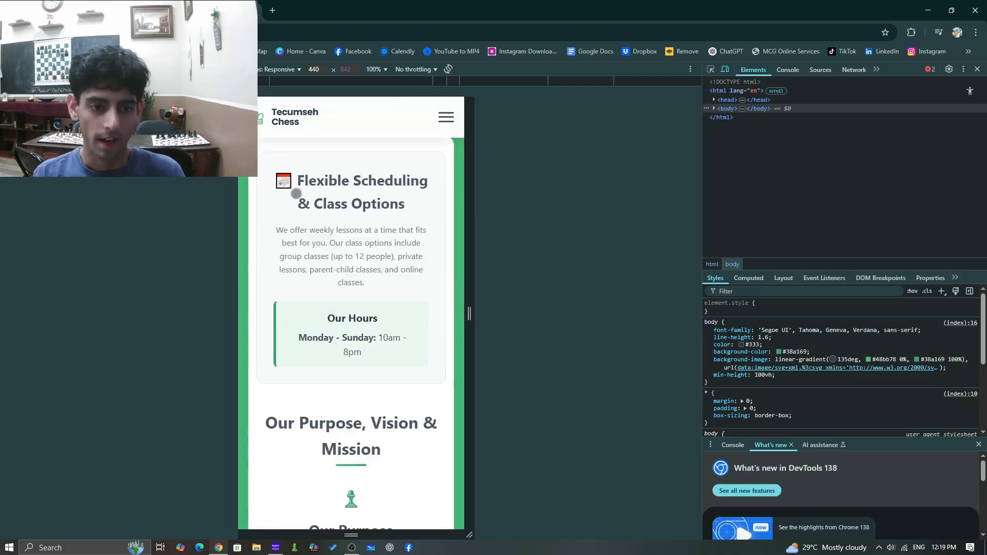
drag(334, 287, 337, 233)
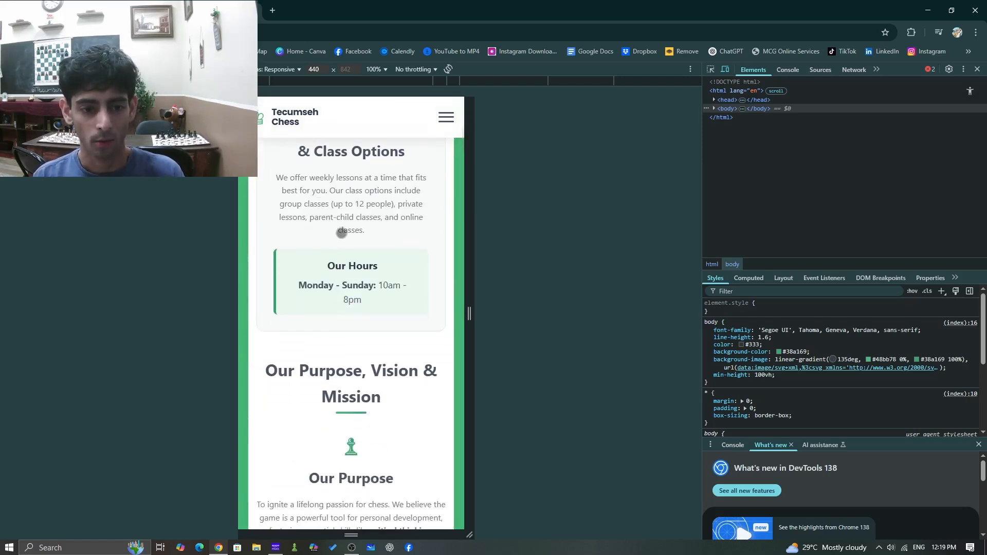
scroll(304, 310, up, 1)
scroll(304, 310, down, 1)
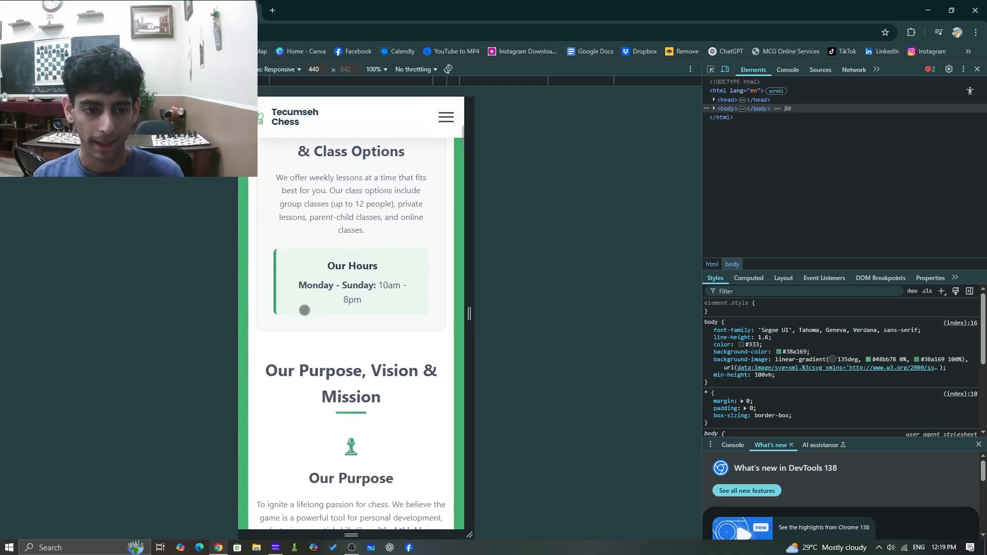
scroll(312, 322, down, 1)
scroll(325, 305, up, 1)
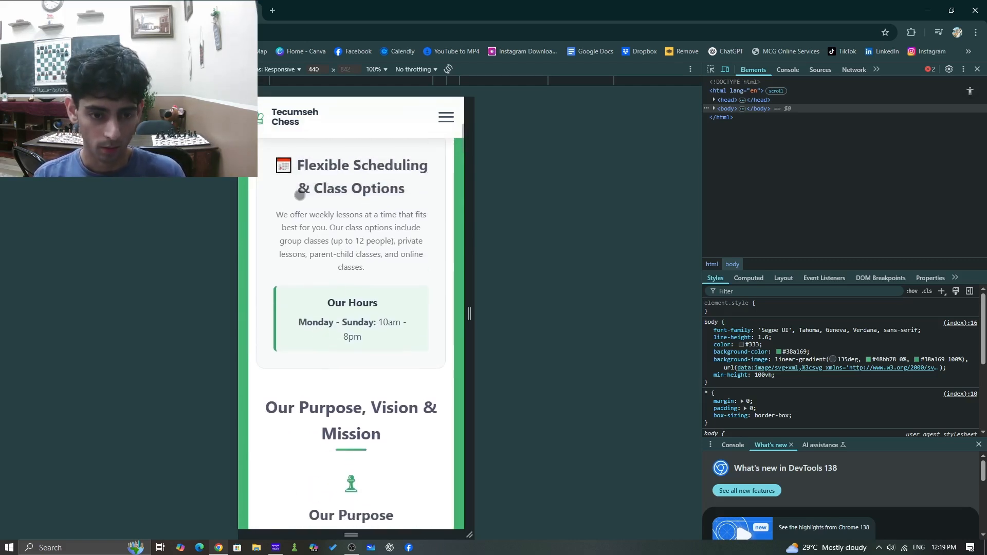
Step: Review the website's purpose, vision and mission texts and its upcoming events
scroll(324, 319, down, 9)
scroll(340, 326, up, 3)
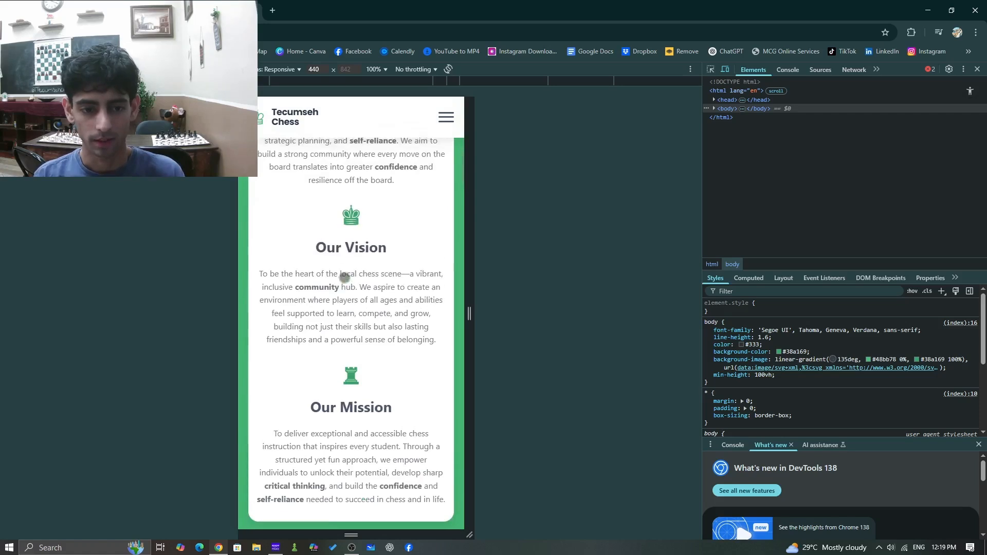
scroll(349, 258, down, 9)
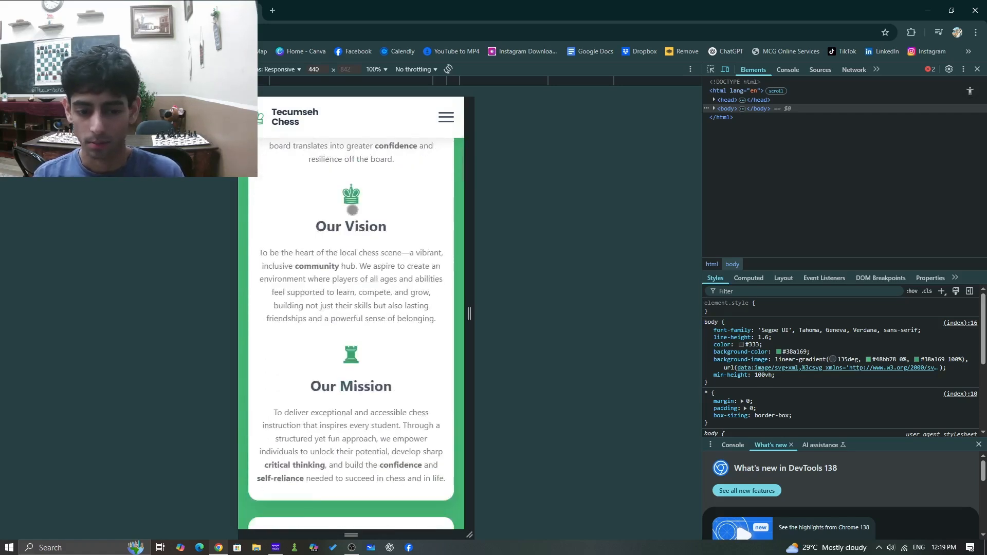
scroll(343, 370, down, 10)
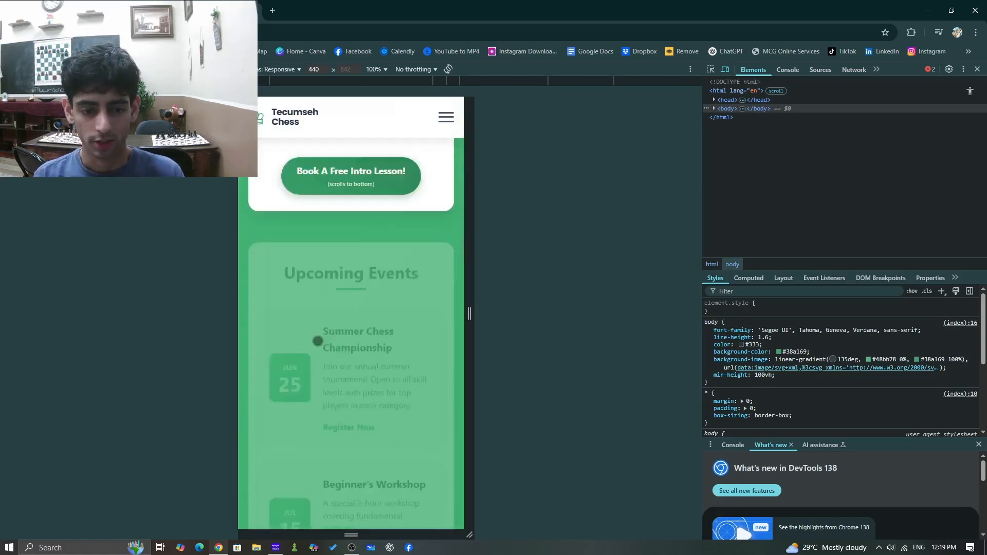
scroll(330, 315, down, 5)
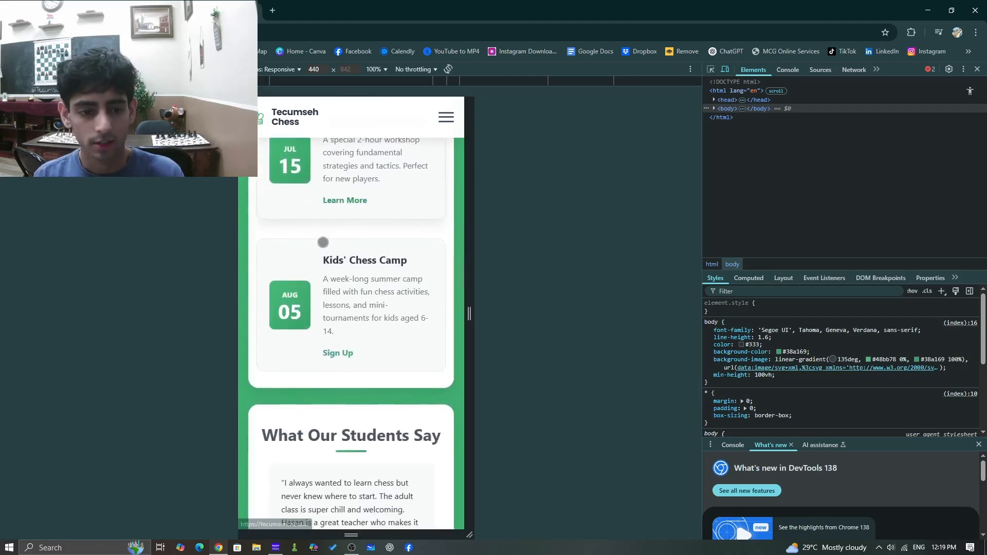
scroll(342, 401, up, 6)
Step: Review the student testimonials, the location map and photos, and the fields of the lesson booking form
scroll(326, 360, down, 8)
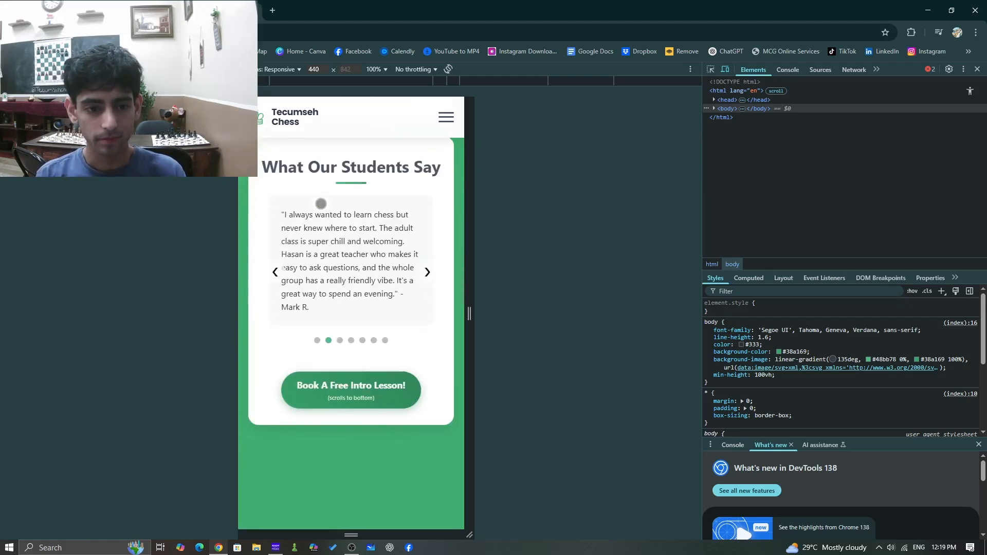
double_click(429, 304)
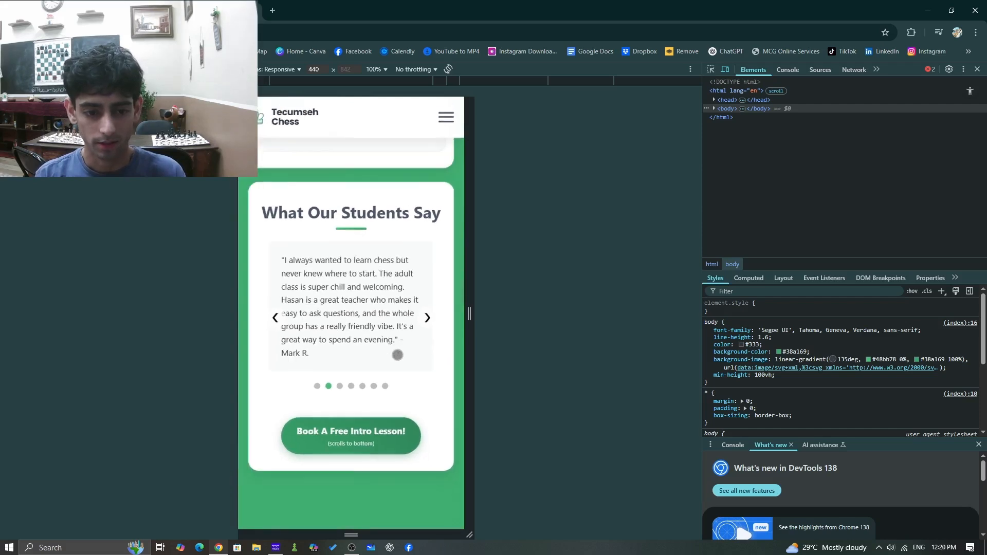
scroll(361, 354, down, 5)
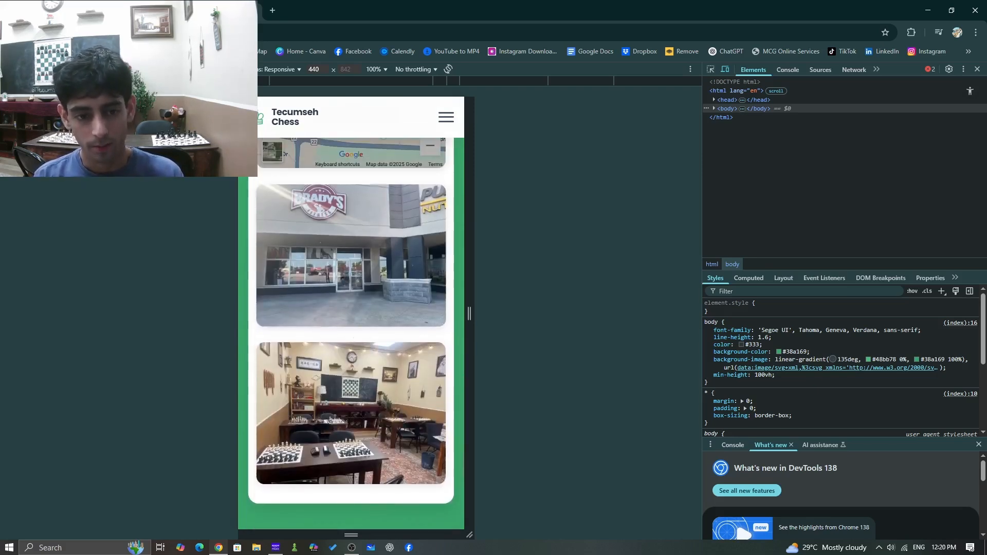
scroll(329, 323, down, 10)
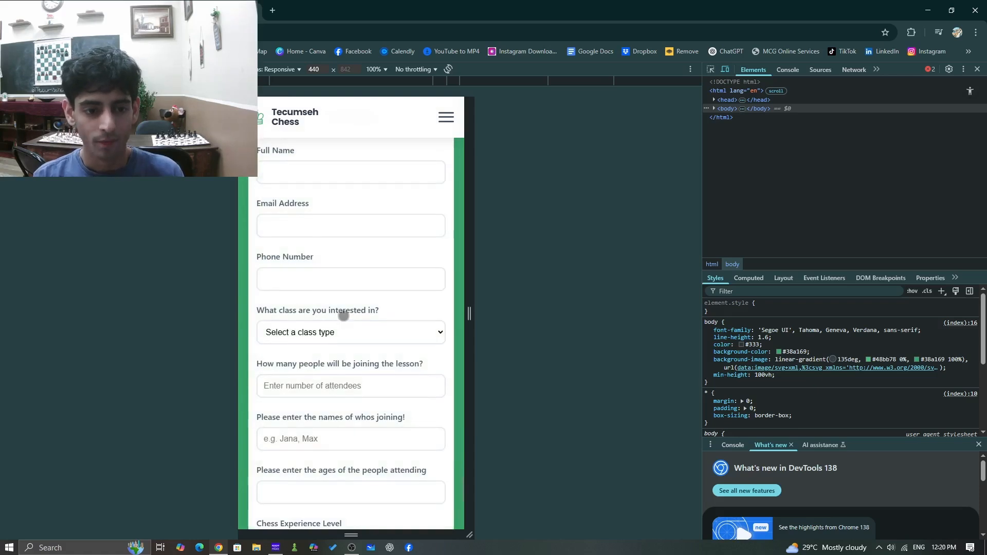
Step: Review the website's membership menu and jump to the lesson booking form from the once-a-week membership
scroll(332, 355, down, 5)
scroll(335, 360, up, 15)
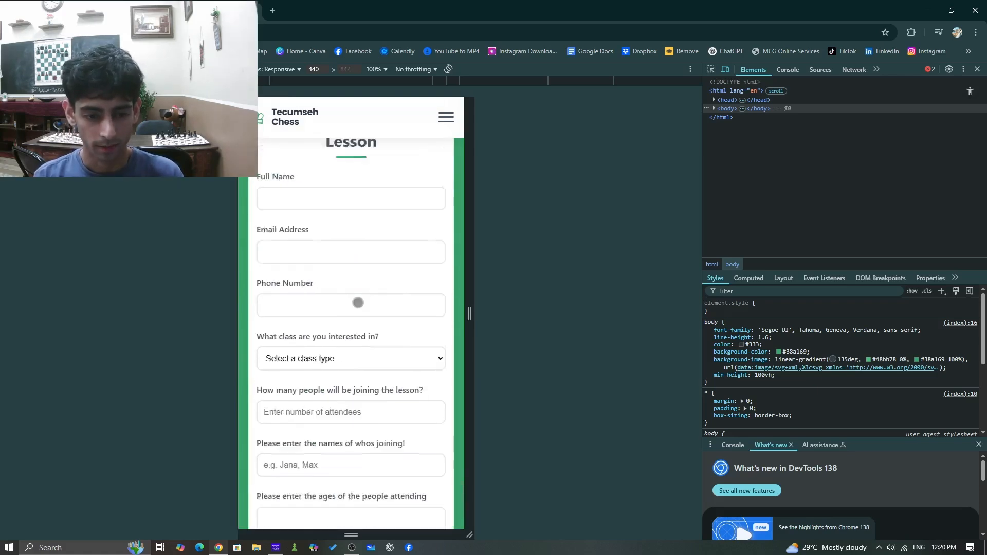
scroll(340, 330, up, 10)
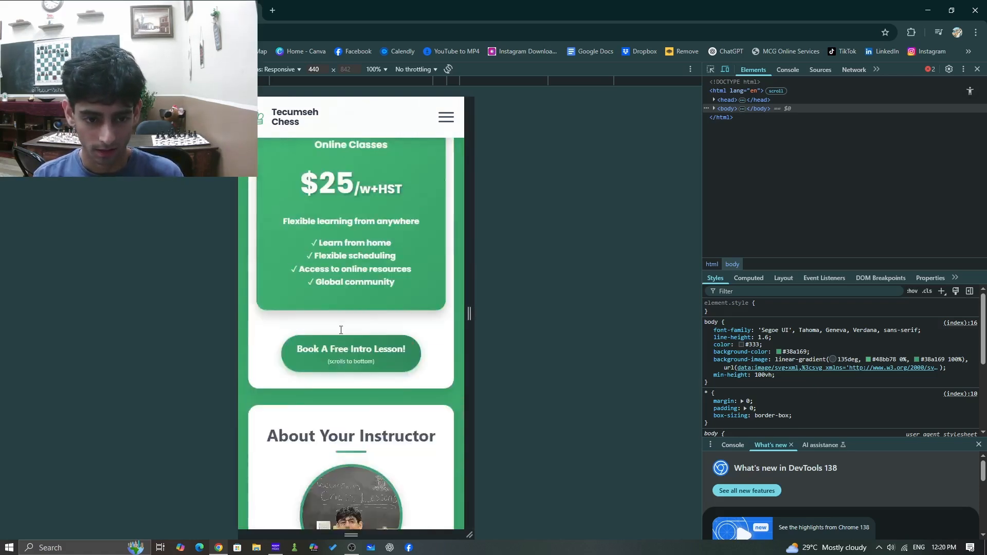
scroll(340, 330, up, 8)
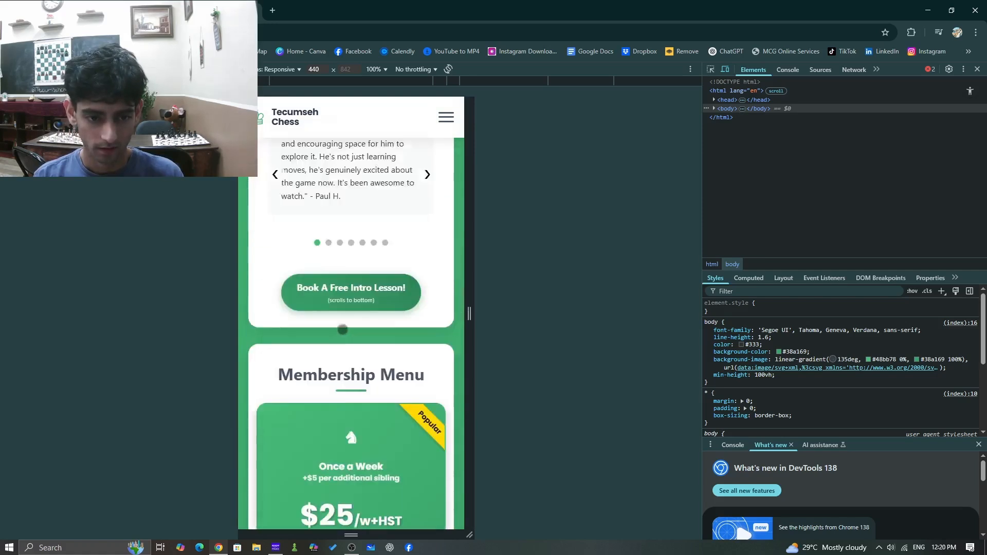
click(386, 415)
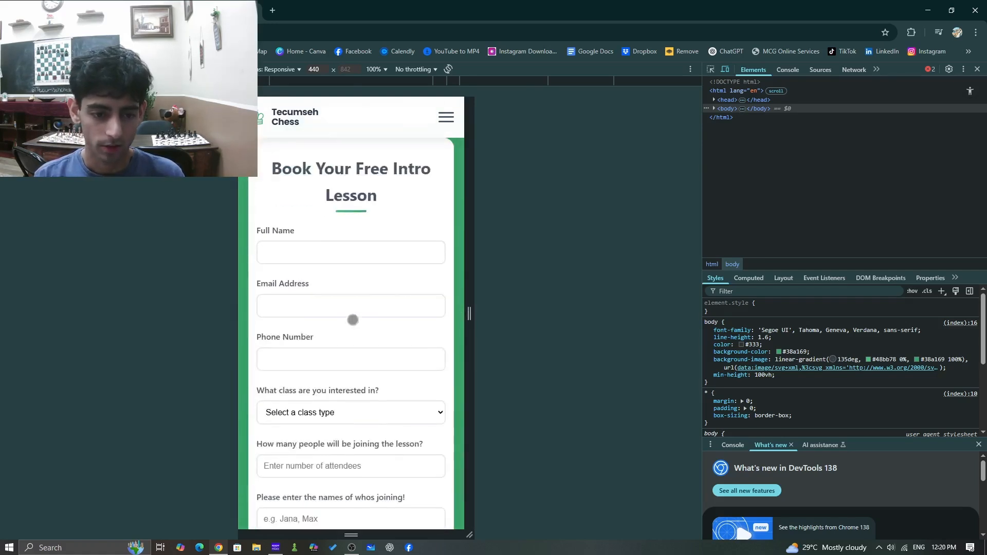
Step: Examine the booking form's class type options and its experience level, goals and preferred lesson times fields
scroll(300, 350, down, 3)
click(424, 260)
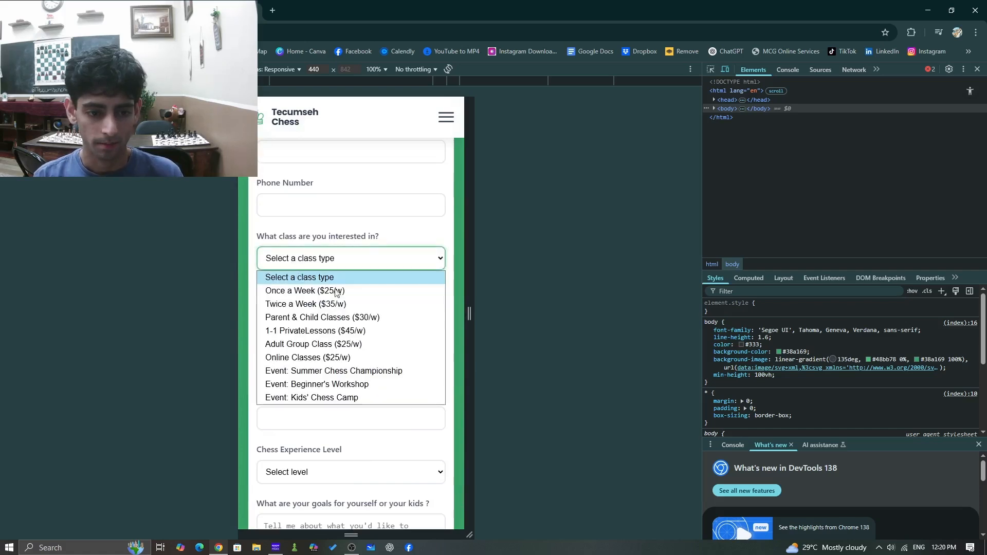
scroll(308, 393, down, 2)
scroll(331, 309, down, 4)
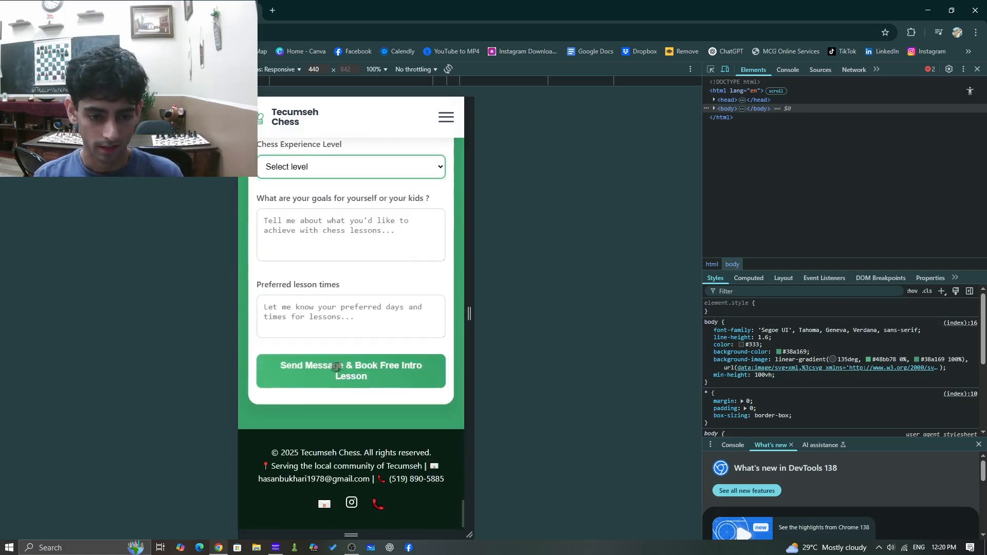
click(332, 298)
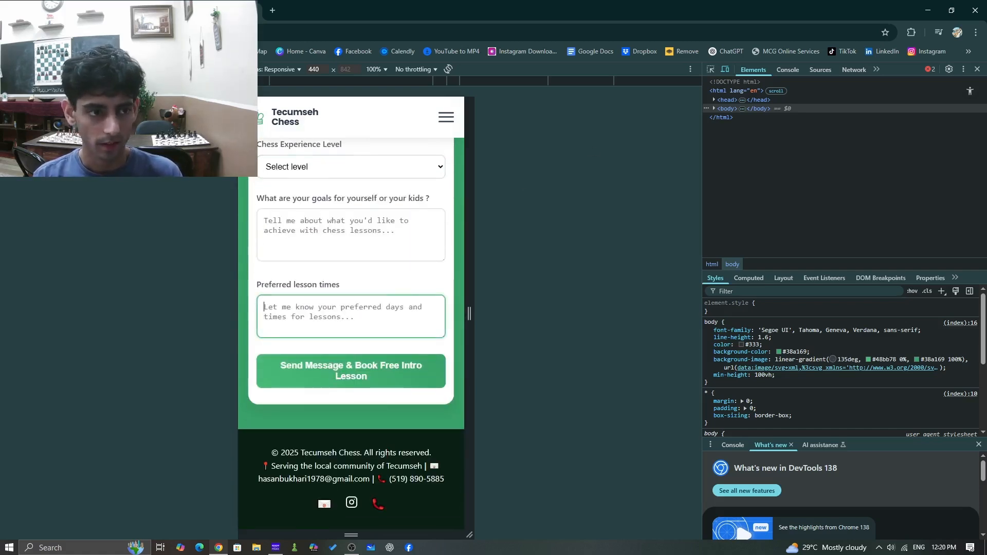
Step: Switch to Meta Ads Manager and download the instant form leads of the ad "newer" for Jun 11 – Jul 10, 2025 as CSV
click(103, 9)
click(40, 74)
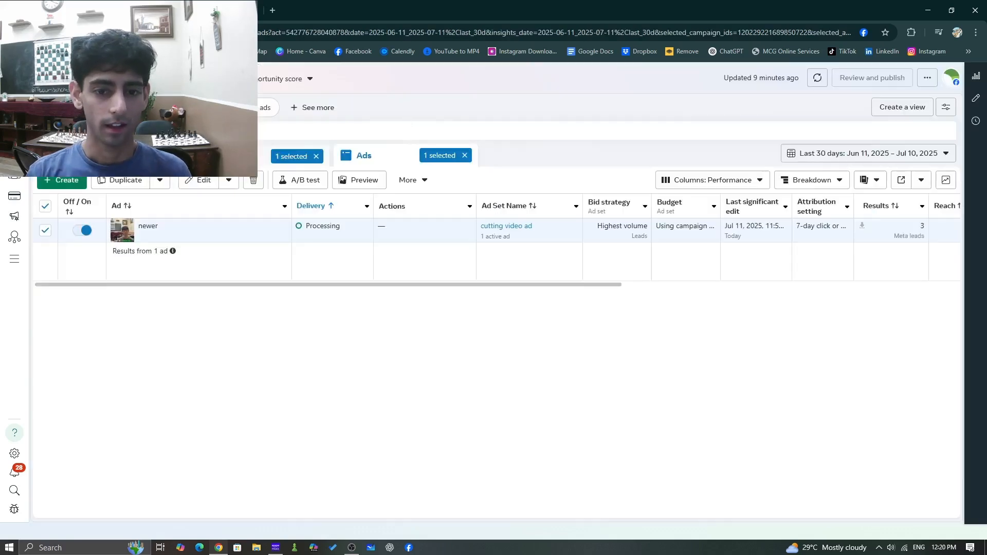
drag(590, 284, 692, 293)
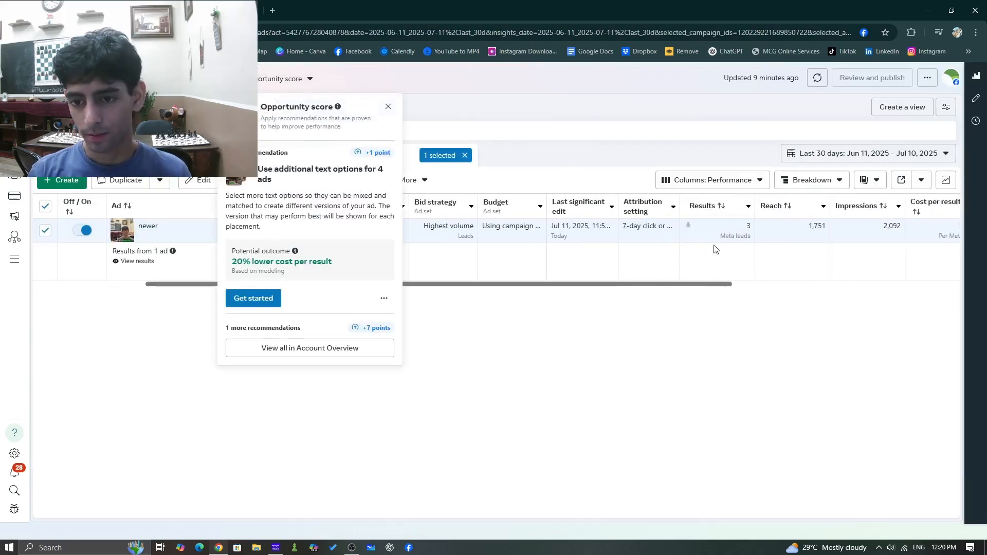
click(690, 224)
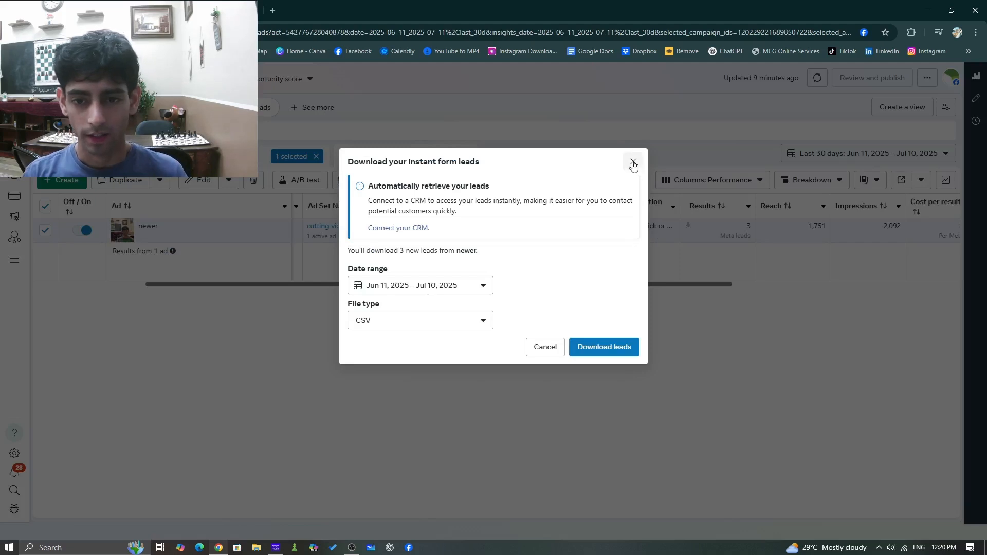
click(622, 347)
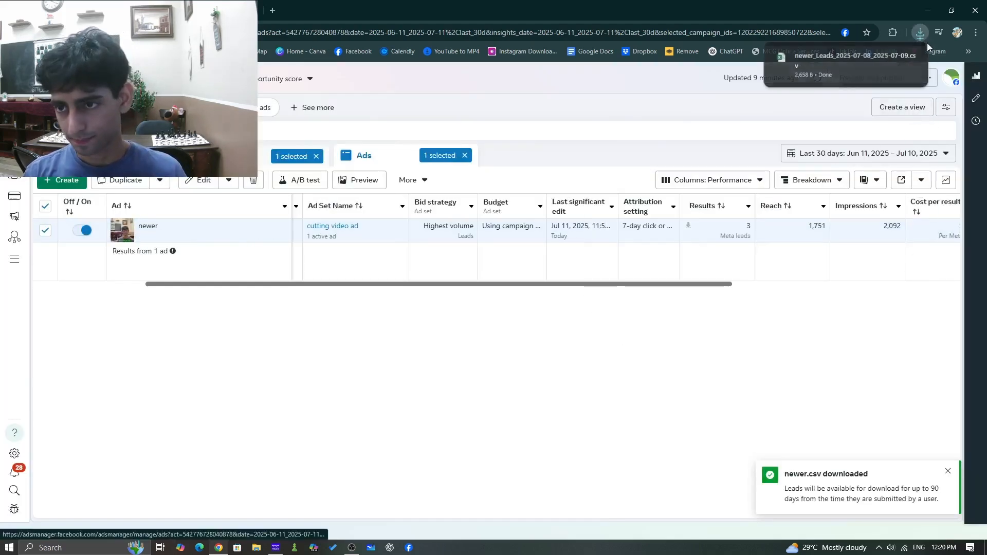
Step: Open the downloaded leads CSV in Excel and move its window so the lead columns are in view
click(860, 54)
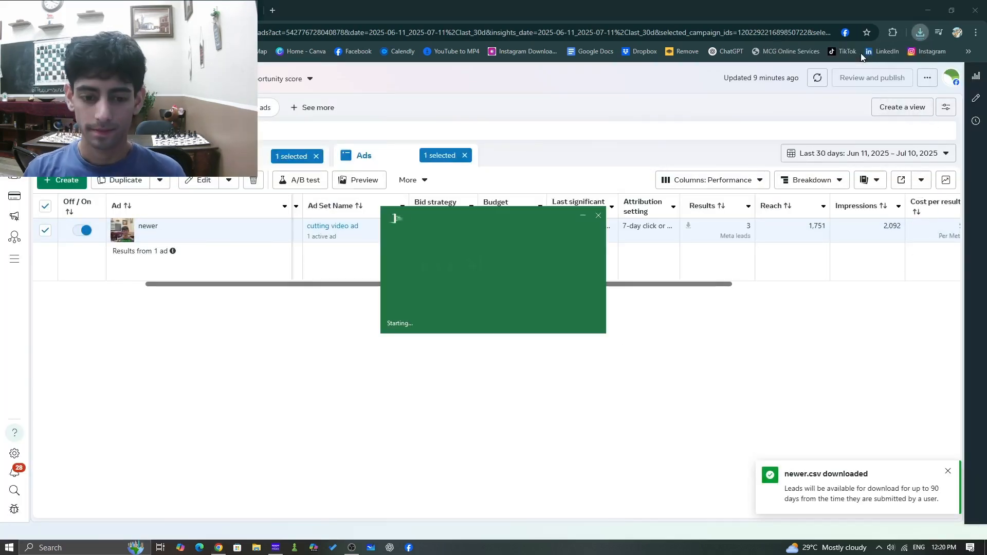
drag(539, 99, 778, 125)
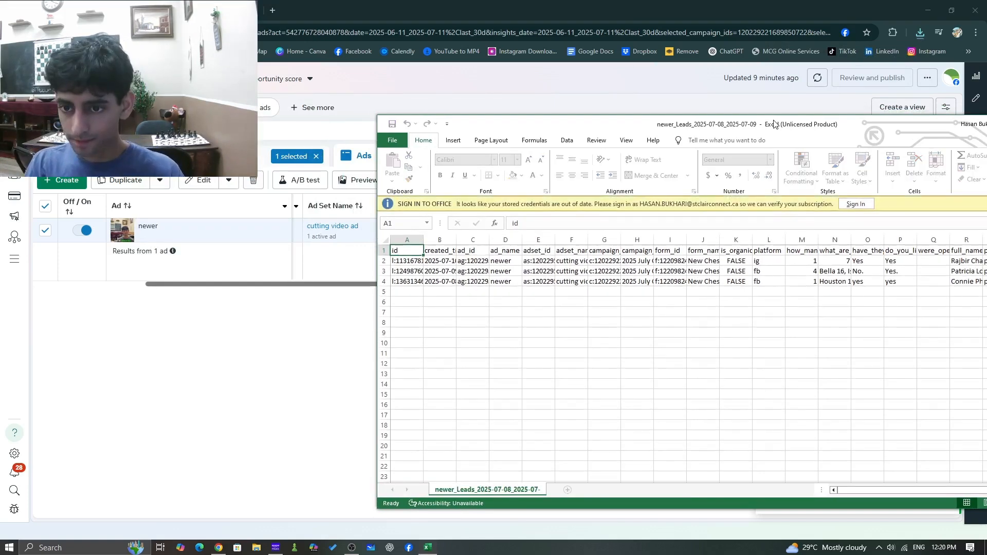
drag(778, 125, 756, 119)
mouse_move(827, 124)
mouse_down()
mouse_move(810, 121)
mouse_move(824, 122)
mouse_up()
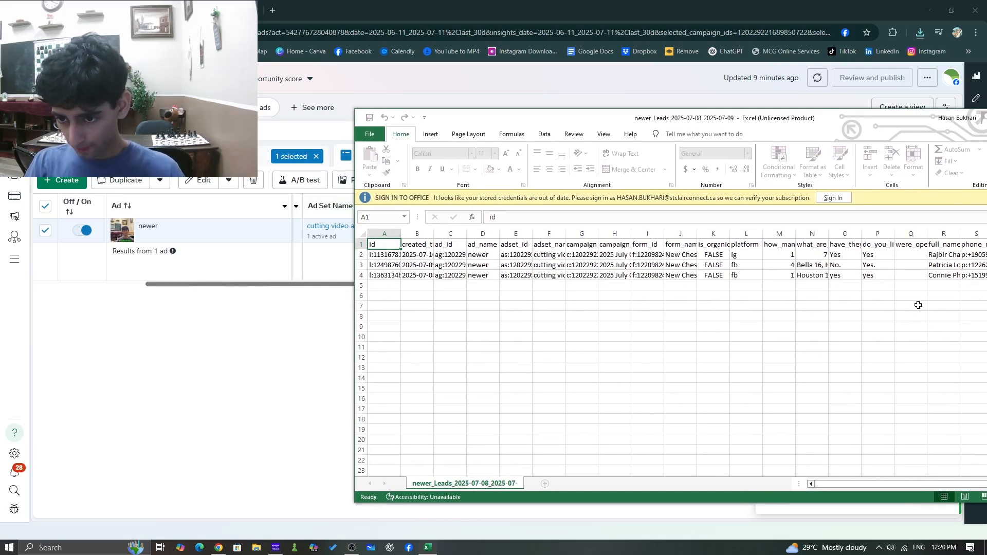
Step: Check the first lead's full name and phone number cells in the leads file, and minimize the spreadsheet window
click(931, 258)
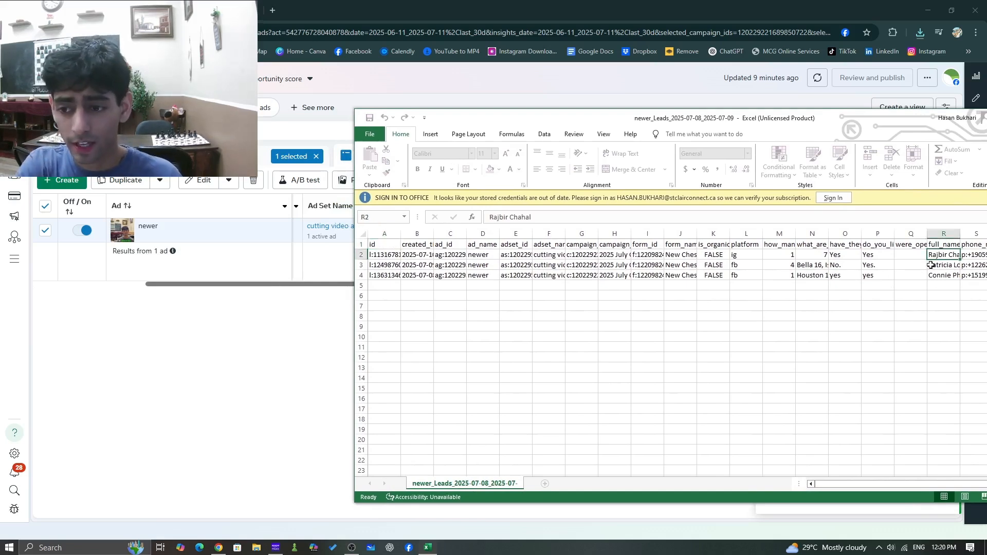
click(971, 260)
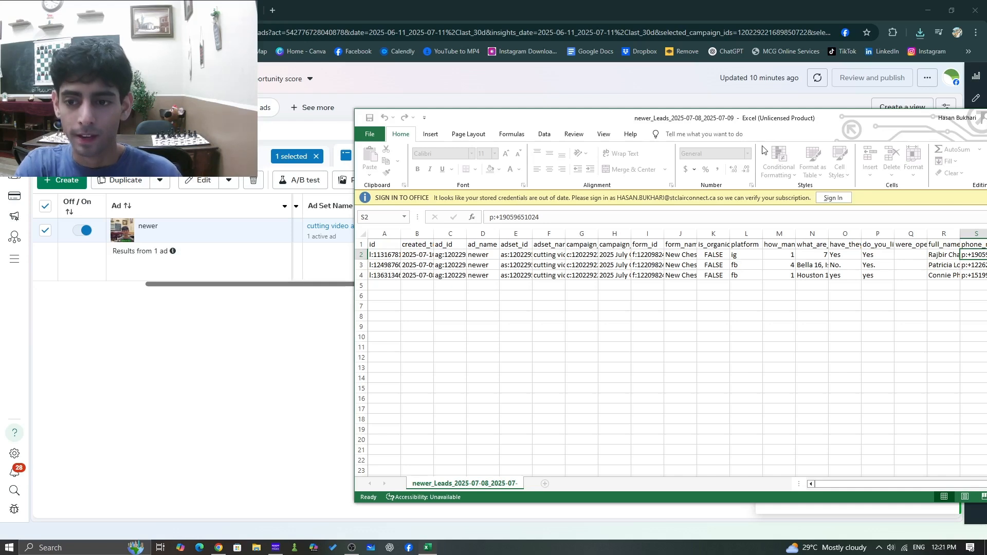
drag(966, 124, 948, 126)
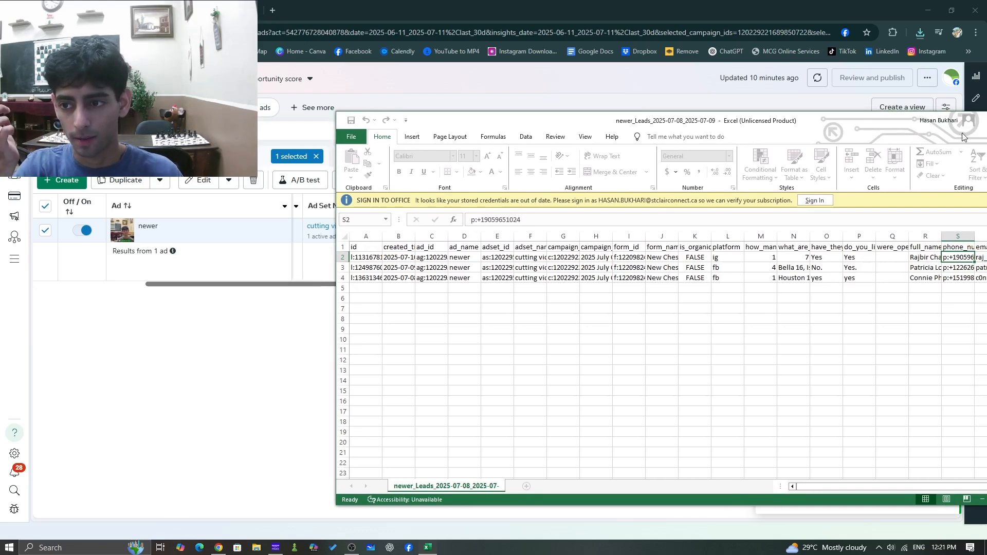
click(985, 121)
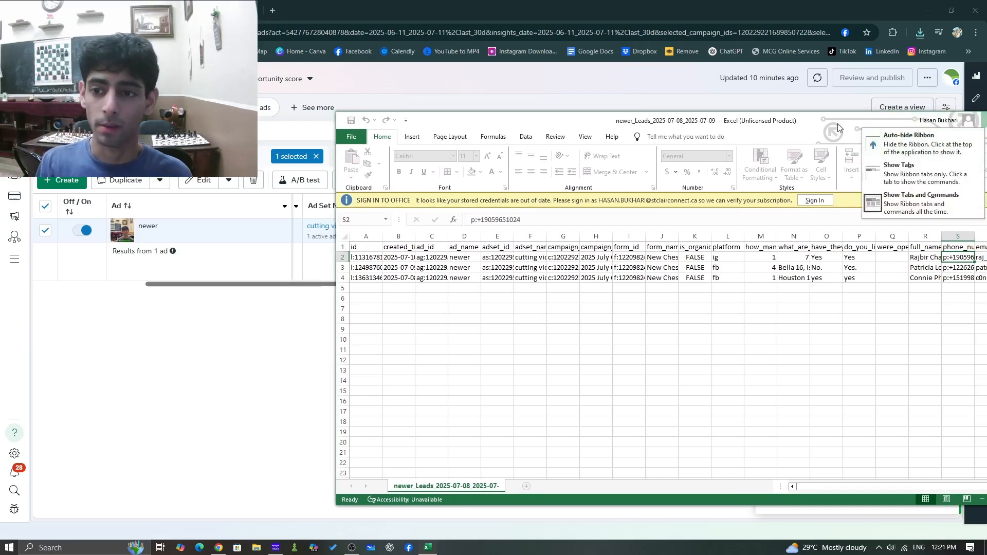
drag(837, 125, 778, 123)
click(949, 121)
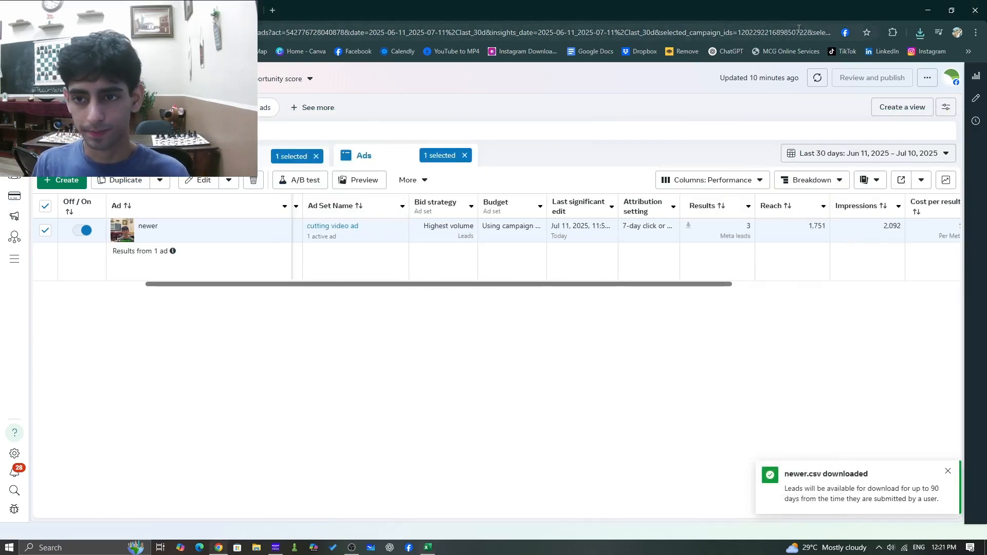
drag(810, 10, 709, 67)
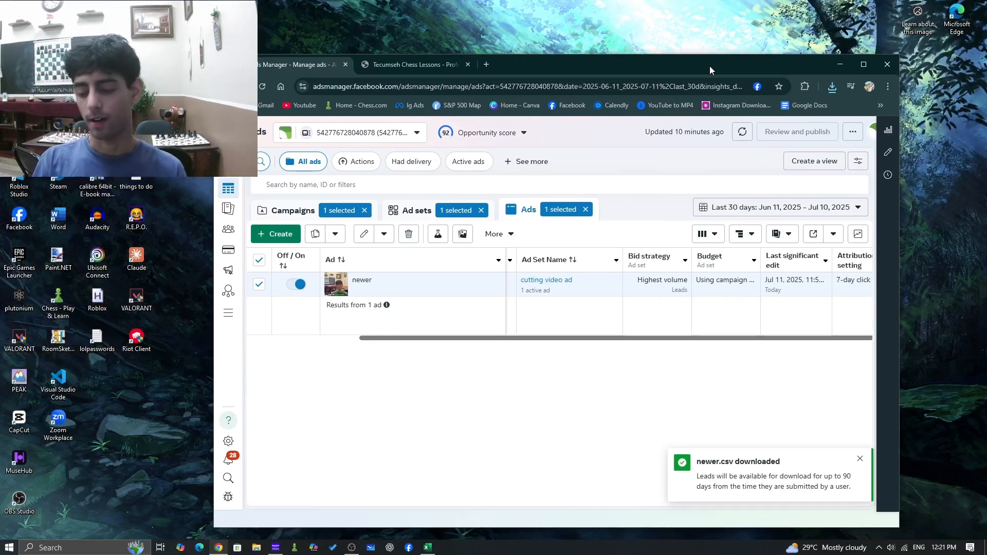
click(838, 64)
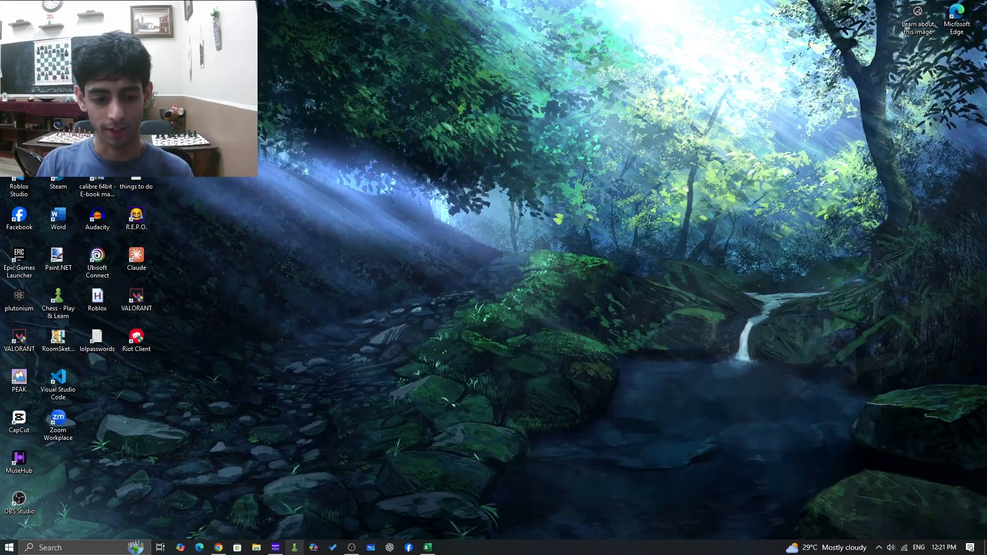
click(218, 548)
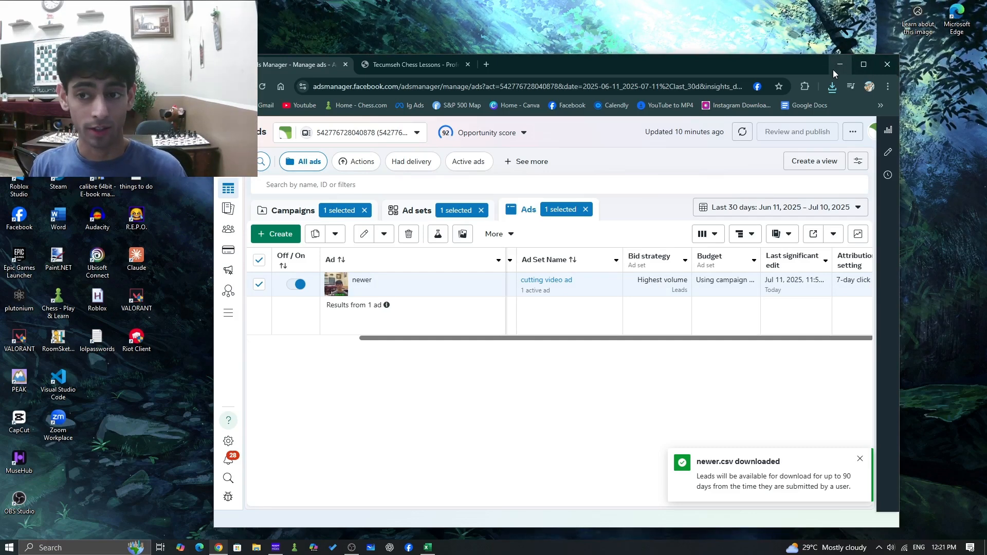
drag(834, 63, 750, 42)
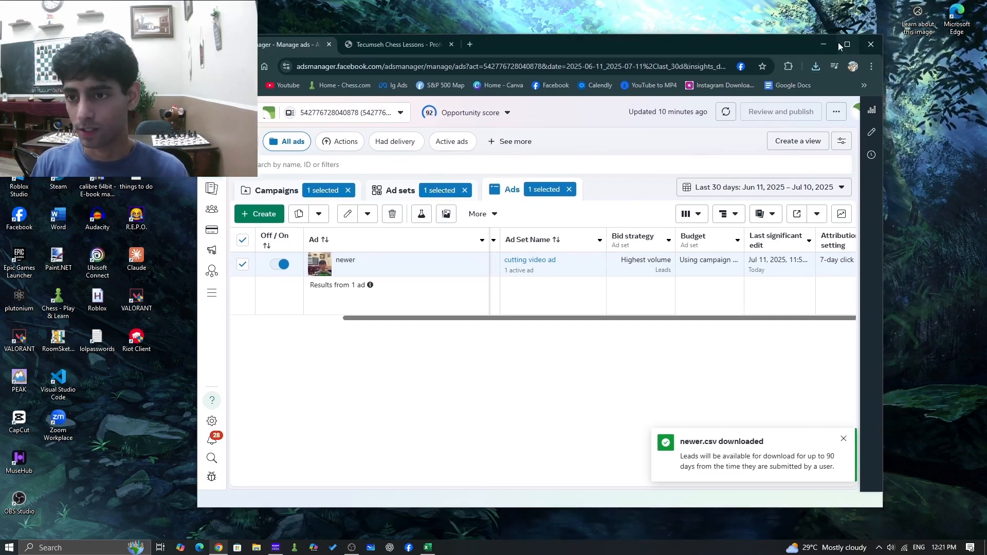
click(846, 43)
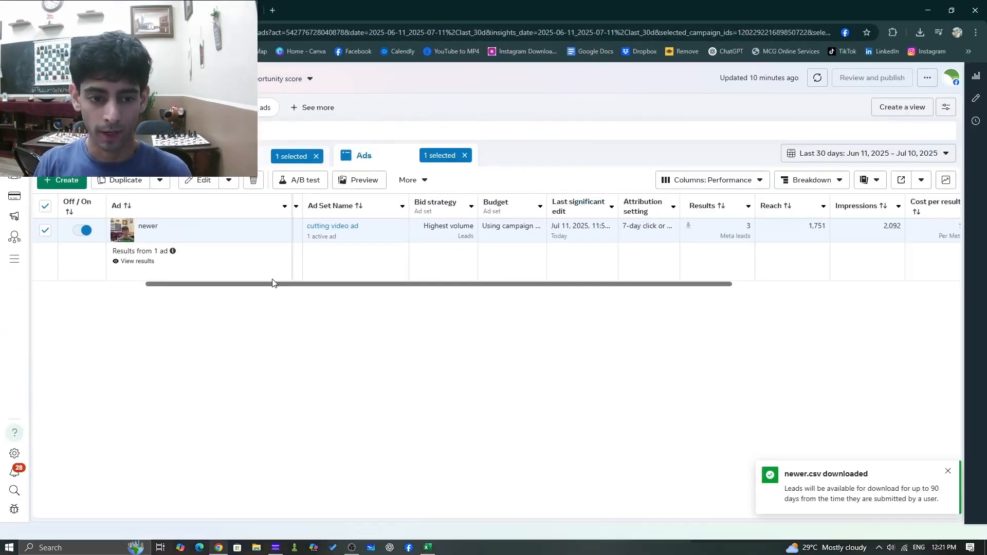
Step: Go back to the campaign list and review the budget, results, reach, impressions, cost per result and spend of 2025 July Chess Video Ads
click(80, 156)
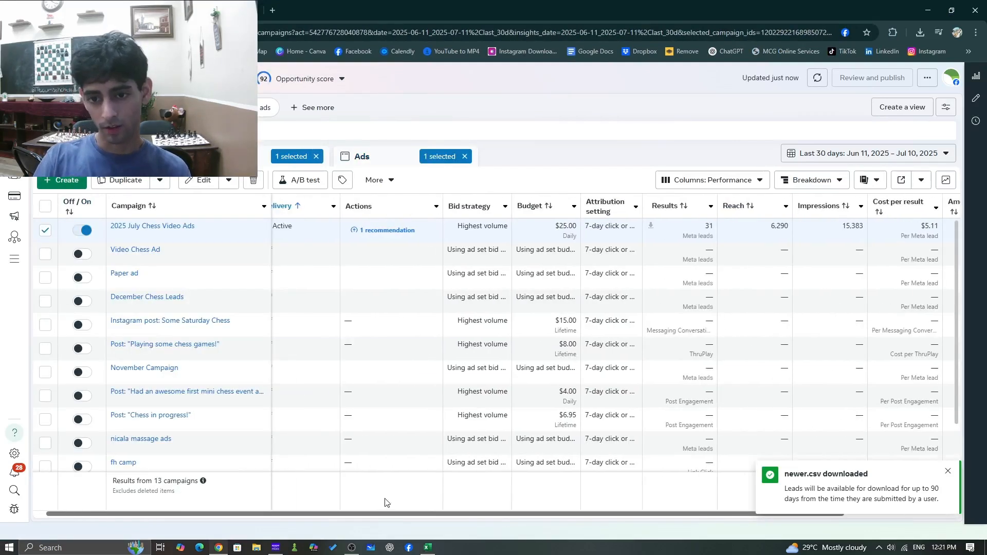
click(947, 471)
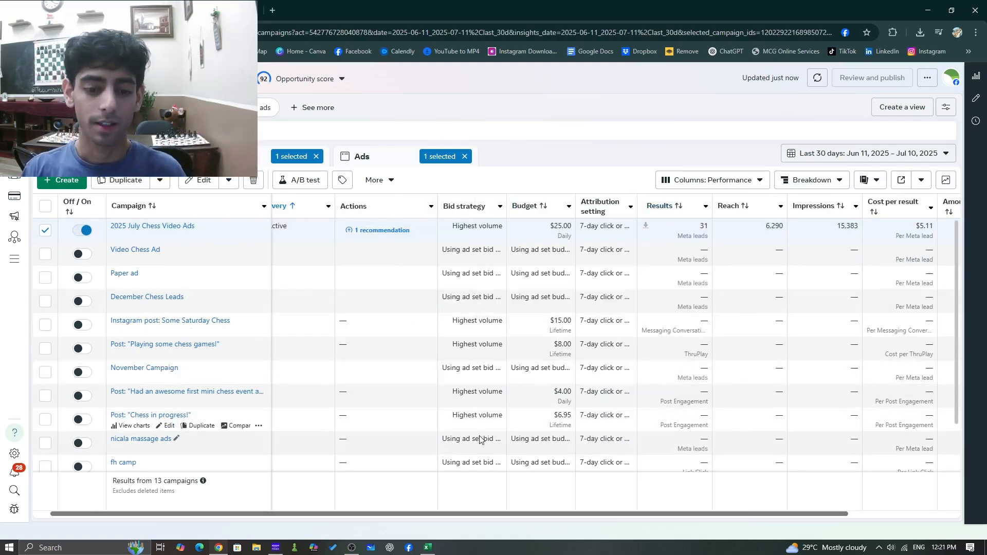
drag(560, 514, 372, 504)
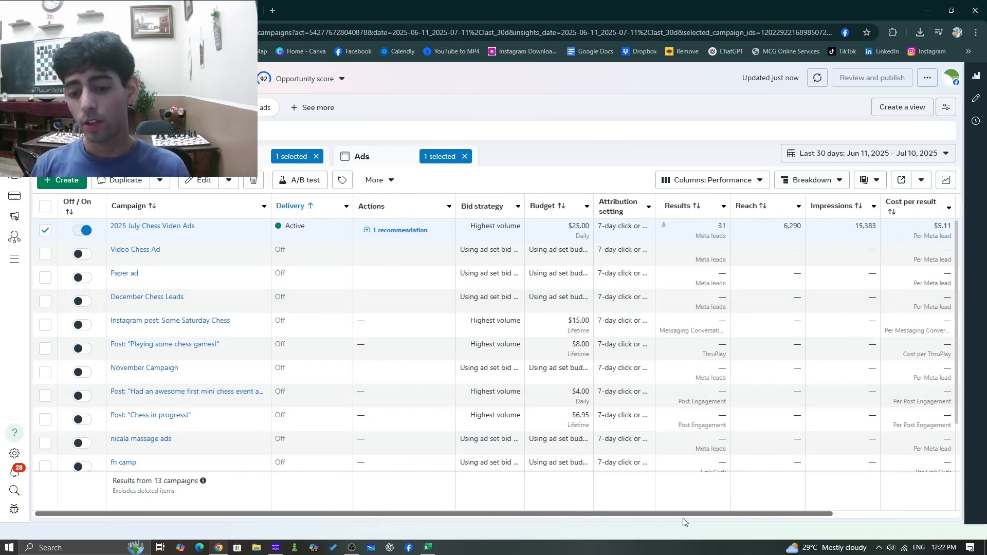
drag(684, 515, 829, 487)
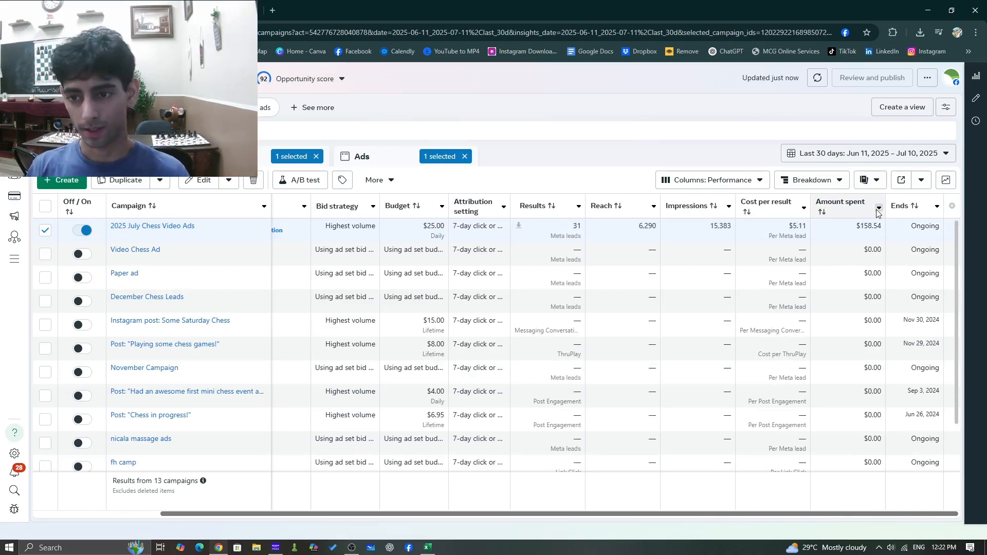
drag(633, 229, 733, 228)
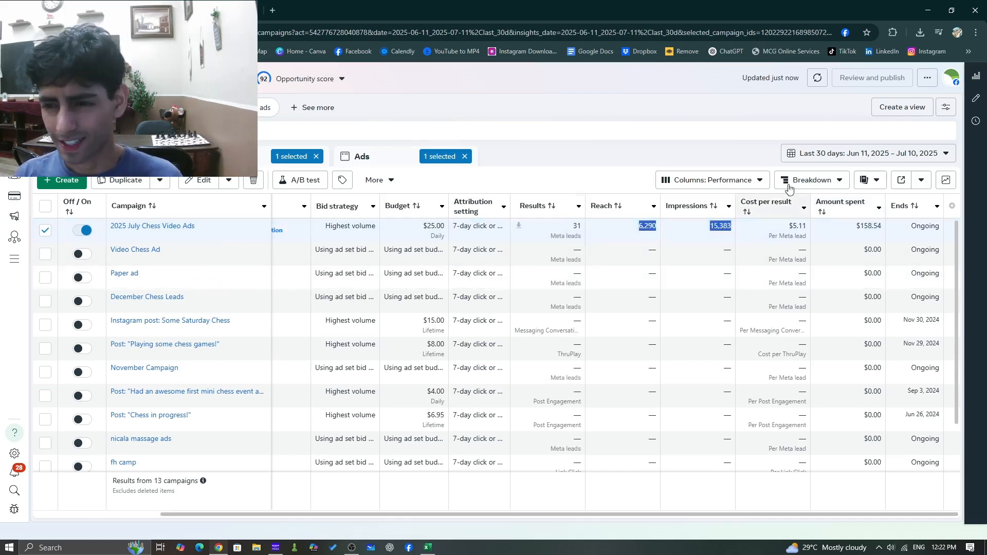
Step: Switch the campaign report's date range to the last 14 days and then to the last 7 days
click(810, 154)
click(632, 322)
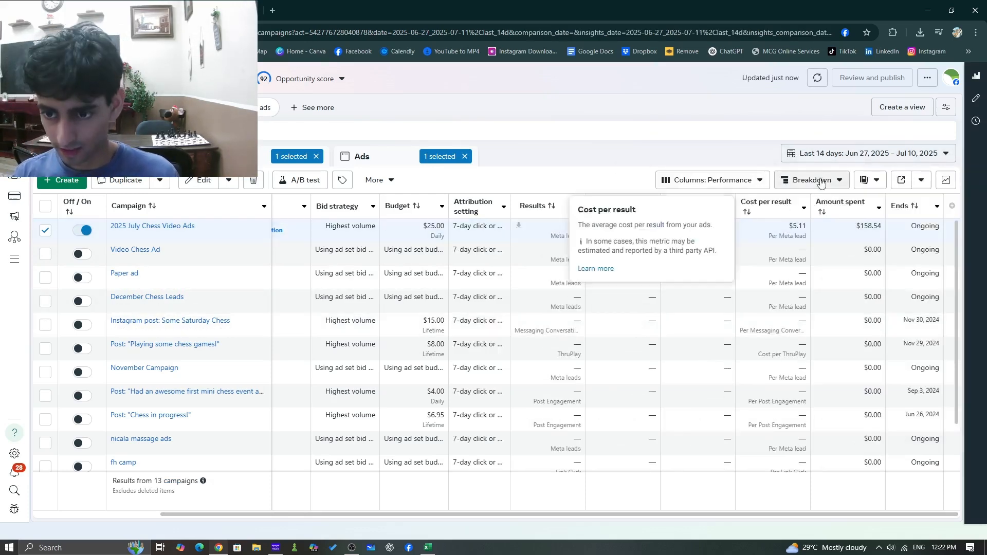
click(822, 153)
click(632, 305)
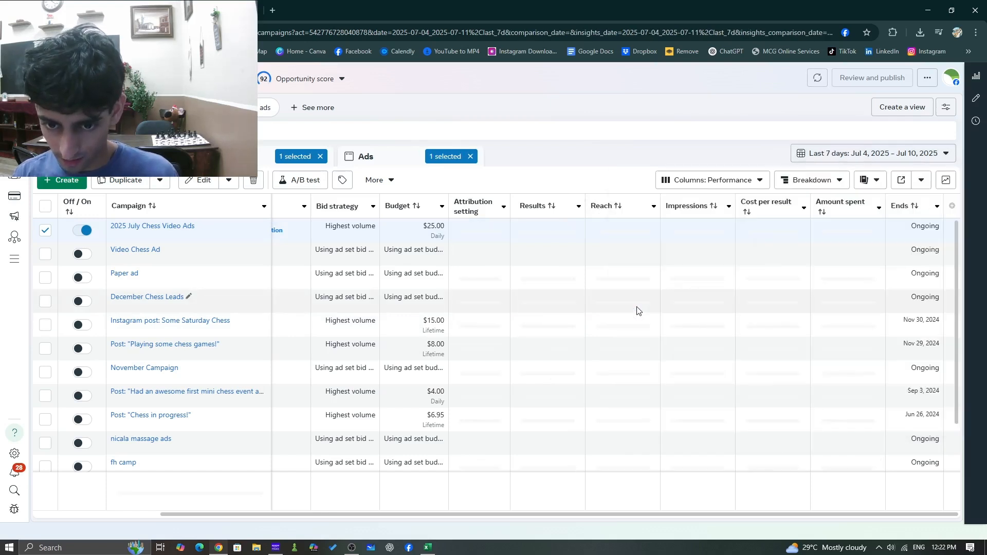
click(672, 166)
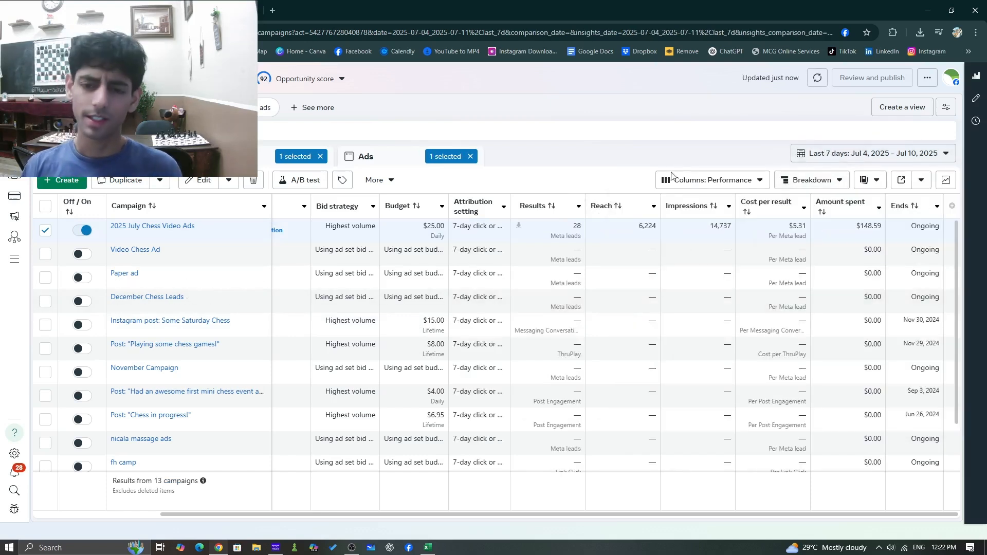
Step: Review the reach, impressions, cost per result and daily budget of 2025 July Chess Video Ads for the last 7 days
drag(807, 229, 638, 227)
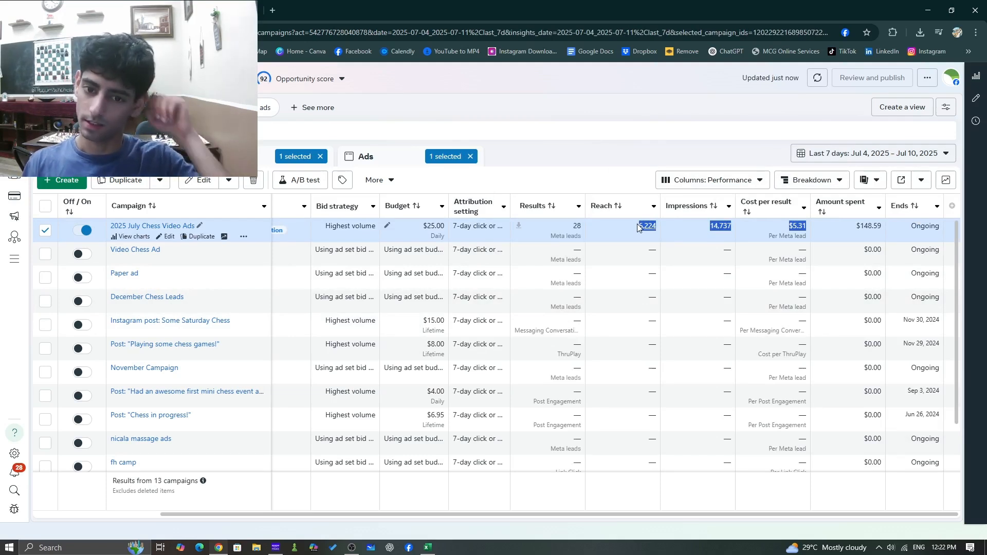
click(578, 155)
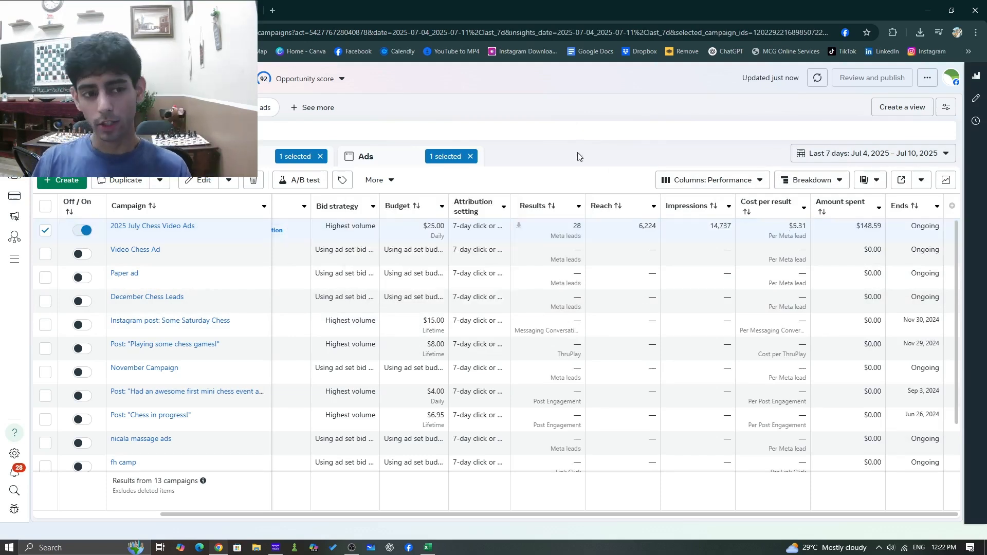
drag(606, 513, 387, 511)
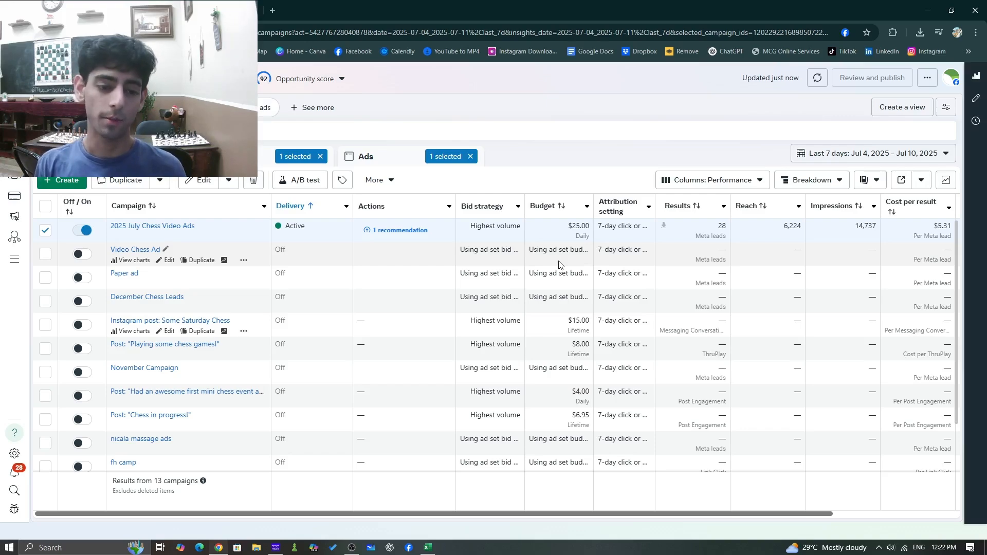
Step: Minimize the browser window and open the Windows Calculator app
click(928, 10)
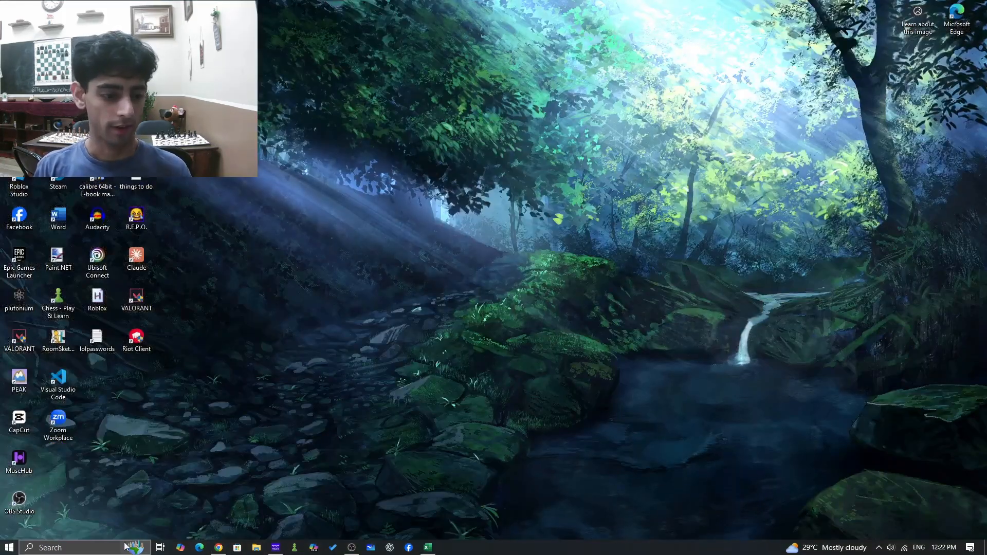
click(125, 546)
text(calc)
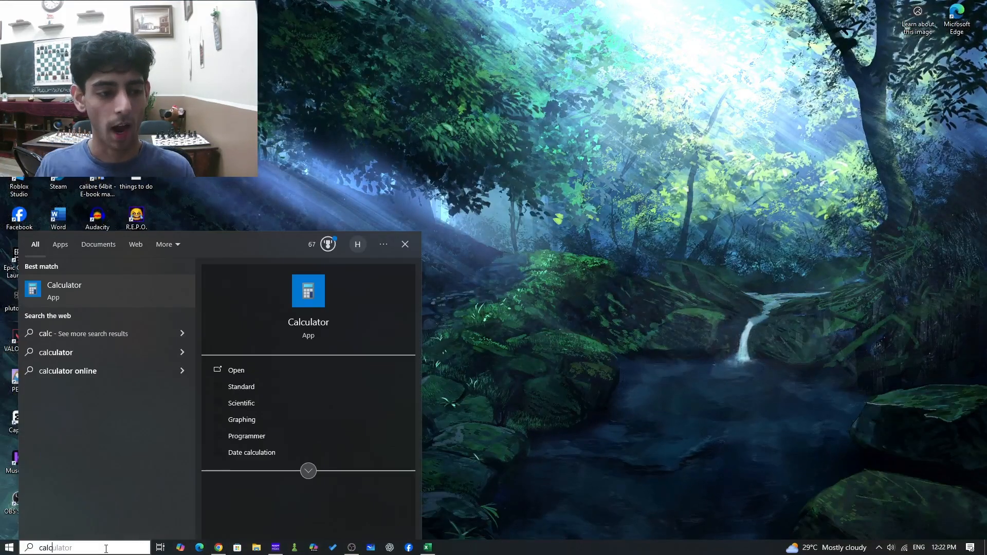
click(136, 290)
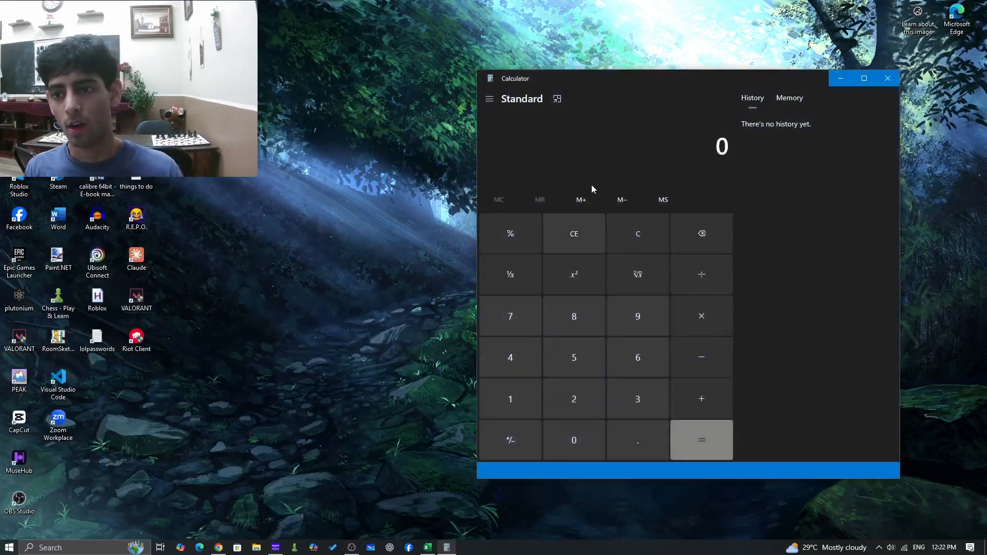
Step: Open Paint with a blank canvas and move its window slightly up the desktop
click(61, 548)
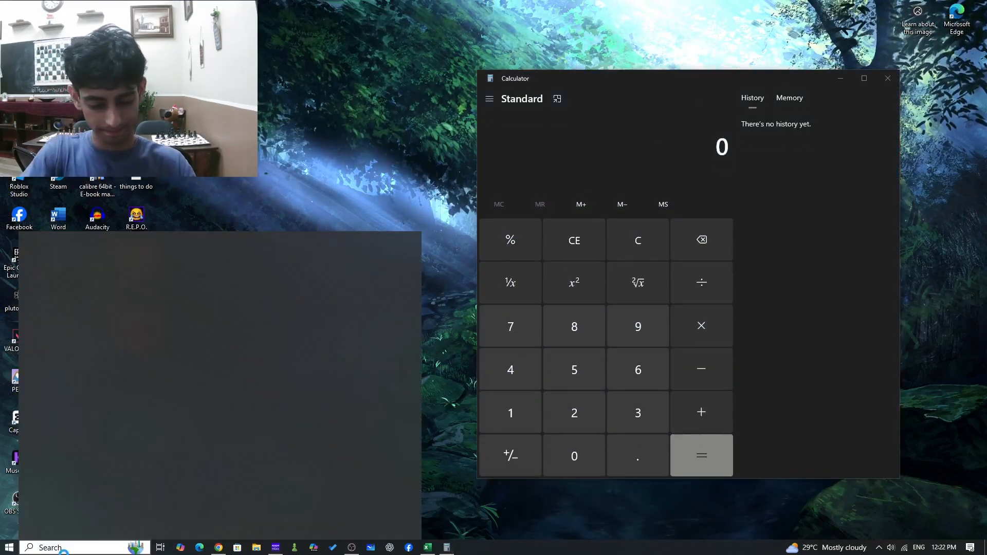
text(paint)
click(81, 280)
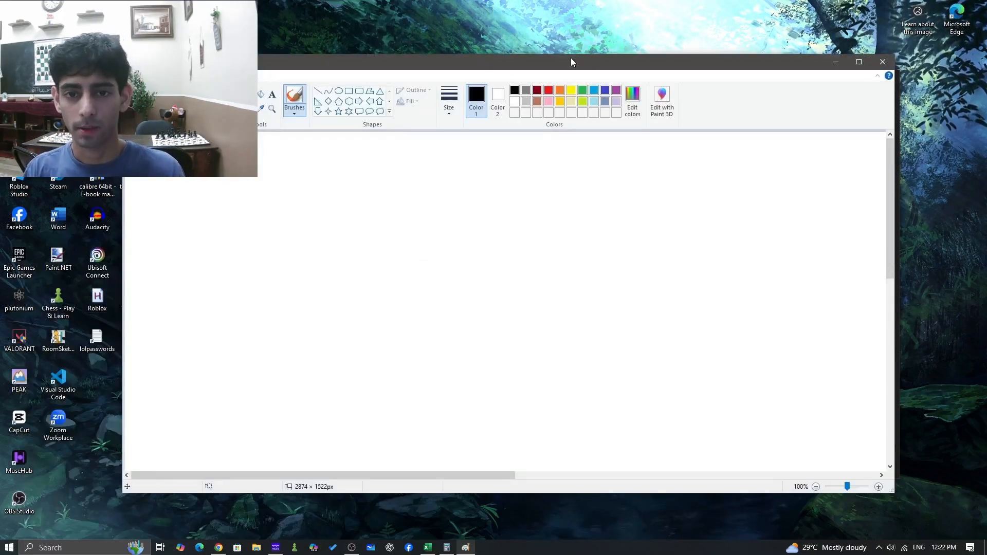
drag(570, 58, 554, 34)
Step: Handwrite the heading "LTV: CAC" with the brush along the upper part of the blank canvas
mouse_move(284, 144)
mouse_down()
mouse_move(299, 168)
mouse_move(309, 137)
mouse_move(336, 134)
mouse_move(319, 172)
mouse_up()
mouse_move(341, 134)
mouse_down()
mouse_move(373, 129)
mouse_move(432, 150)
mouse_move(459, 141)
mouse_move(458, 128)
mouse_up()
mouse_move(473, 115)
mouse_down()
mouse_move(462, 124)
mouse_move(484, 137)
mouse_up()
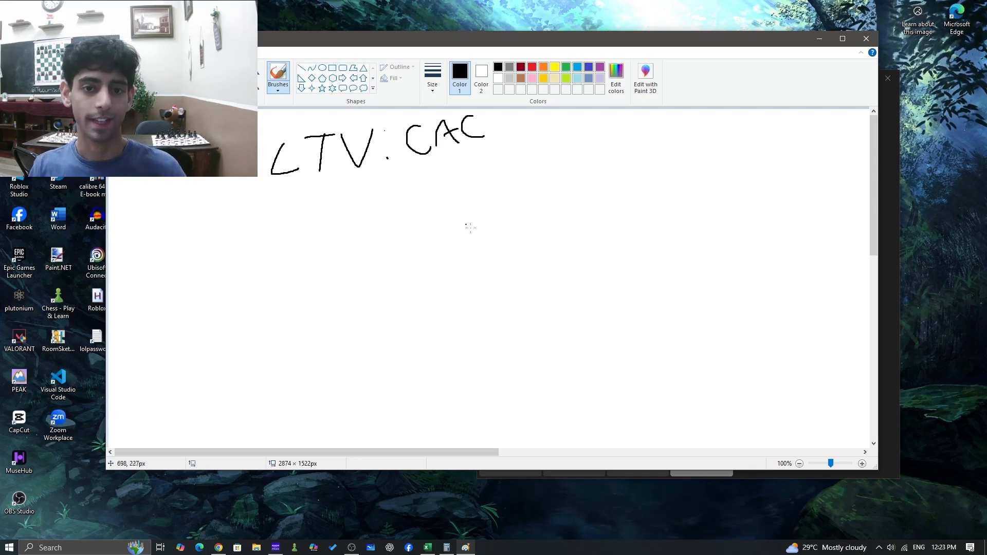
Step: Try underlining the LTV part of the heading and undo the underline
drag(258, 196, 306, 194)
key(ctrl+z)
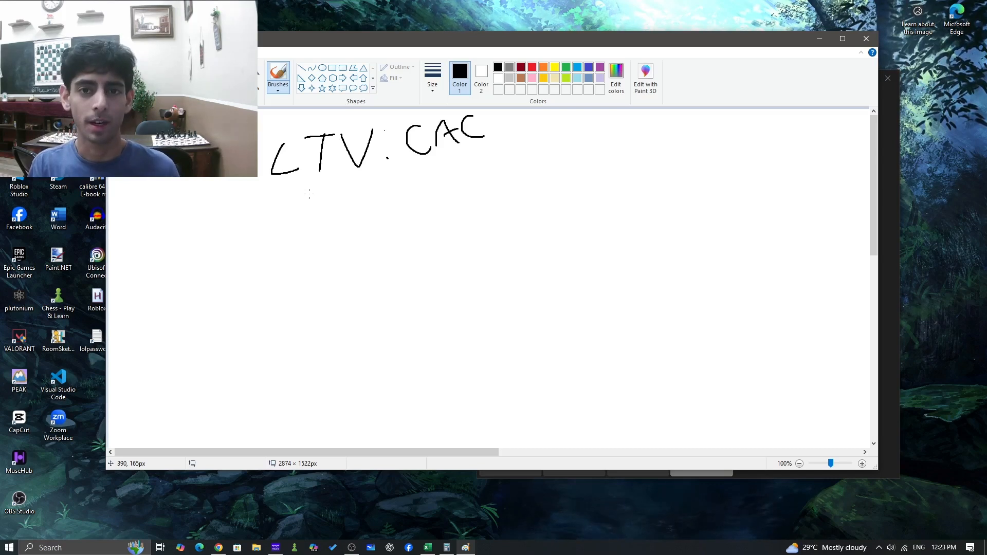
drag(268, 191, 381, 182)
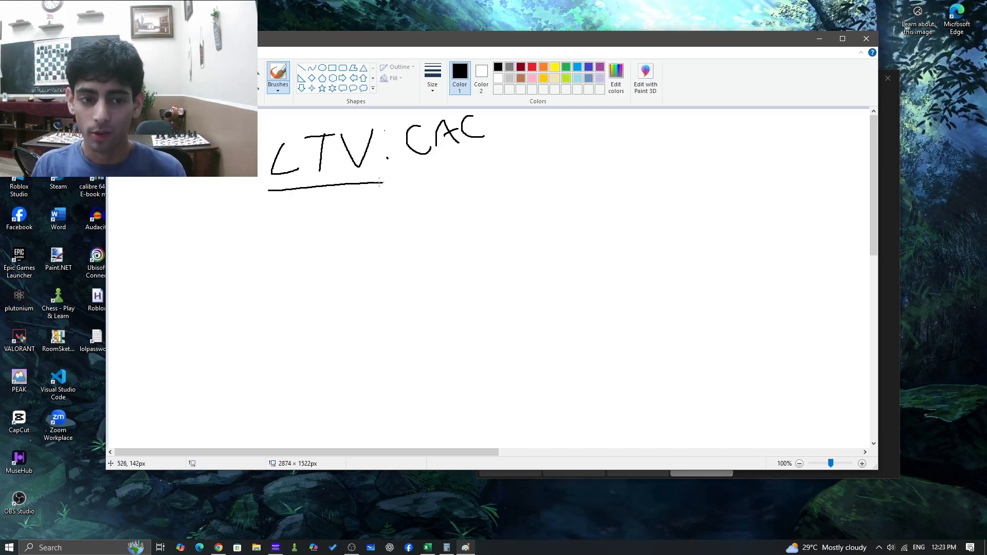
key(ctrl+z)
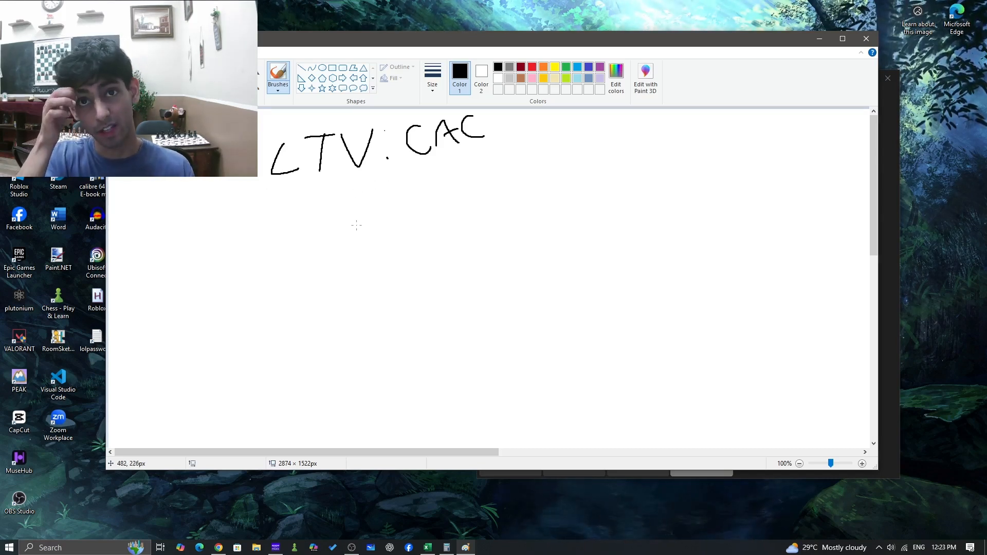
Step: Handwrite "$10,000" below the heading, draw a line under it and write "50" to its right
drag(362, 220, 357, 254)
mouse_move(390, 222)
mouse_down()
mouse_move(378, 241)
mouse_move(392, 223)
mouse_up()
drag(416, 250, 409, 265)
drag(449, 225, 522, 217)
drag(336, 196, 314, 224)
drag(314, 272, 568, 276)
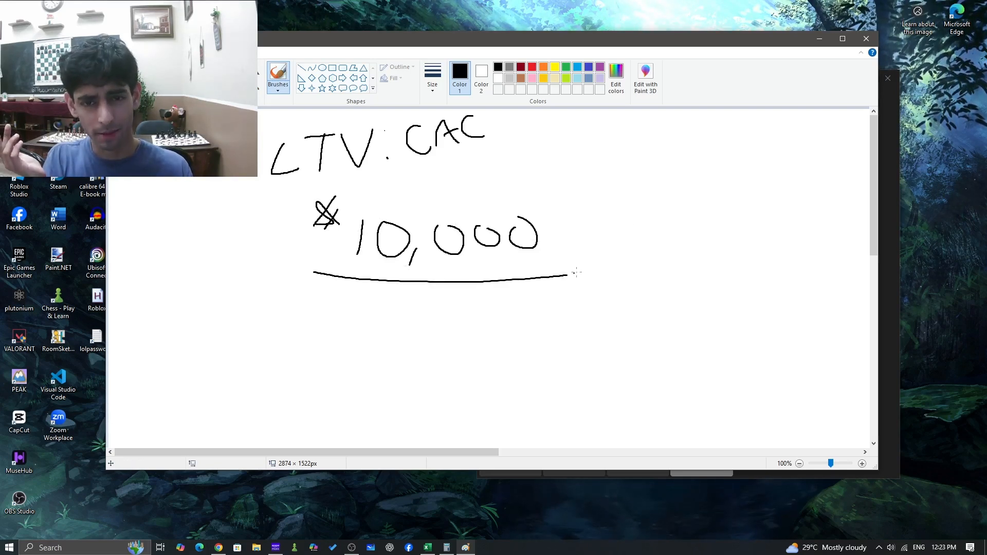
mouse_move(628, 189)
mouse_down()
mouse_move(620, 205)
mouse_move(628, 225)
mouse_up()
mouse_move(664, 185)
mouse_down()
mouse_move(663, 203)
mouse_move(666, 178)
mouse_up()
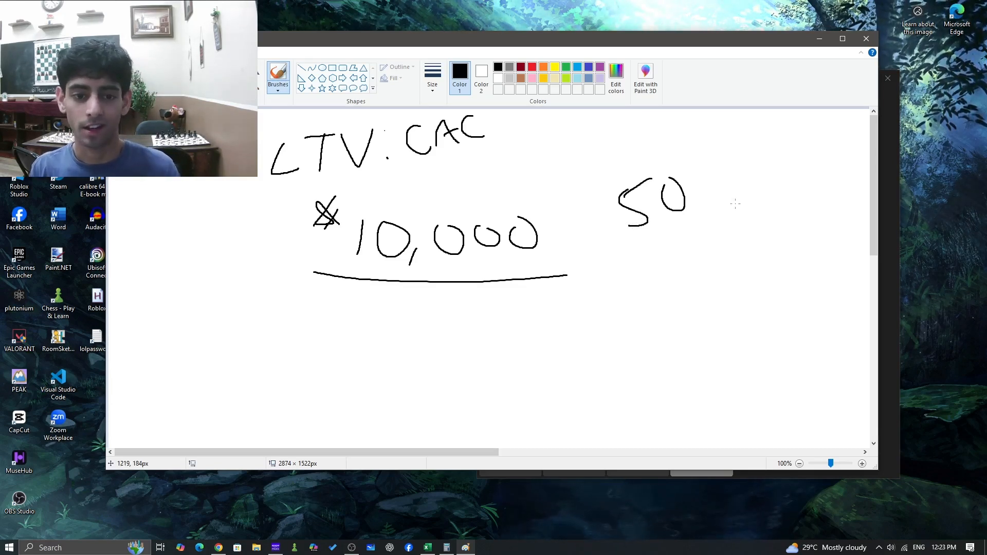
Step: Emphasize the line under the $10,000 example, then undo the strokes back to the letters LTV and the colon's upper dot
mouse_move(321, 278)
mouse_down()
mouse_move(392, 162)
mouse_move(554, 274)
mouse_move(491, 281)
mouse_up()
key(ctrl+z)
key(ctrl+z)
key(ctrl+z)
key(ctrl+z)
key(ctrl+z)
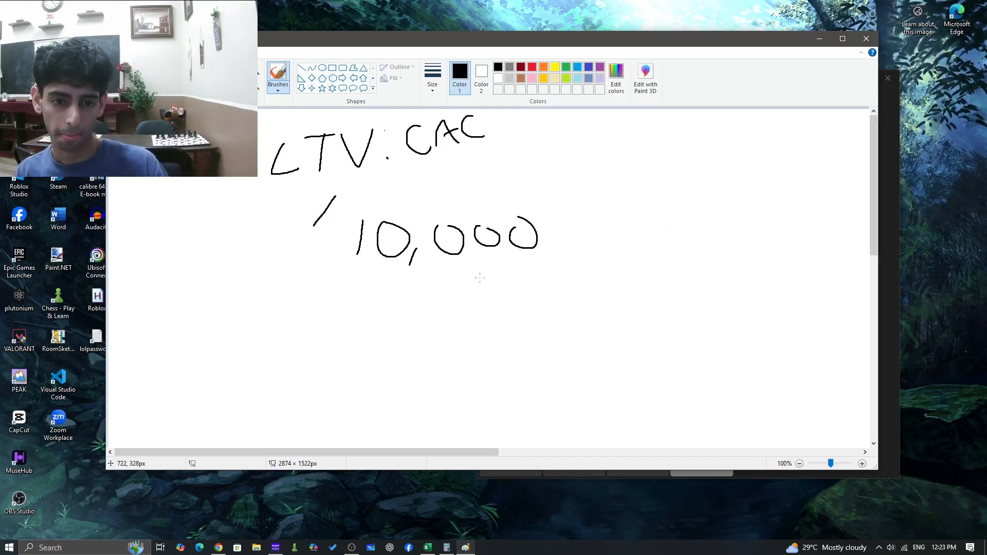
key(ctrl+z)
key(ctrl+z)
key(ctrl+z)
key(ctrl+z)
key(ctrl+z)
key(ctrl+z)
key(ctrl+z)
key(ctrl+z)
key(ctrl+z)
key(ctrl+z)
key(ctrl+z)
key(ctrl+z)
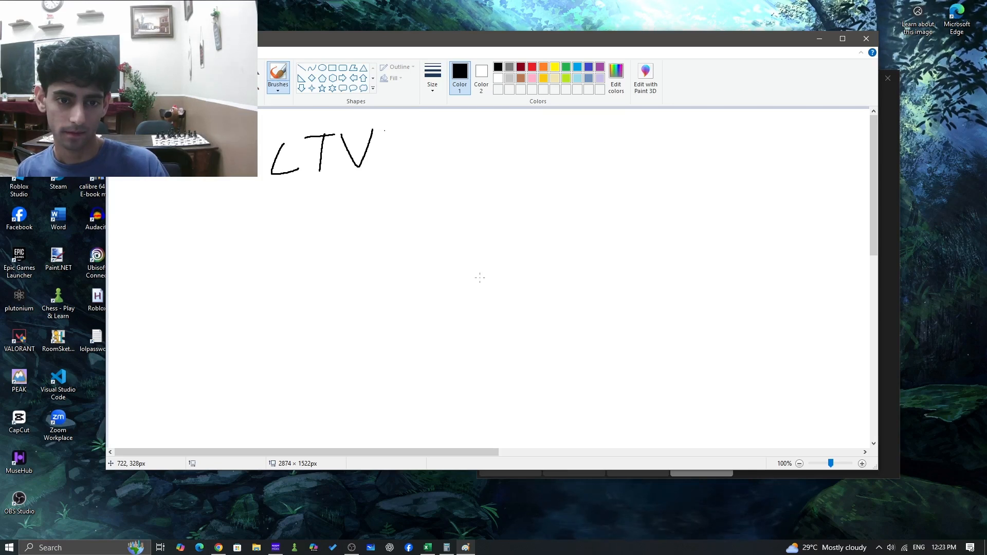
Step: Complete the heading by adding the colon's lower dot and handwriting "CAC" after LTV
click(392, 155)
mouse_move(419, 127)
mouse_down()
mouse_move(409, 147)
mouse_move(431, 156)
mouse_up()
mouse_move(443, 149)
mouse_down()
mouse_move(465, 146)
mouse_move(459, 134)
mouse_up()
mouse_move(482, 118)
mouse_down()
mouse_move(470, 127)
mouse_move(498, 133)
mouse_up()
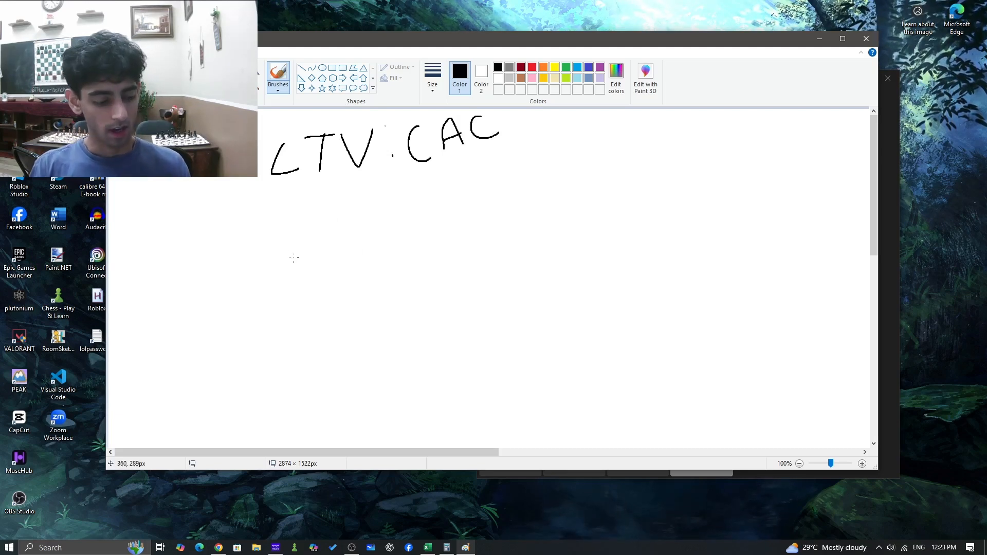
Step: Handwrite "99 2 years" below the heading and "2400" beneath it, with a line under the amount
drag(248, 205, 364, 191)
key(ctrl+z)
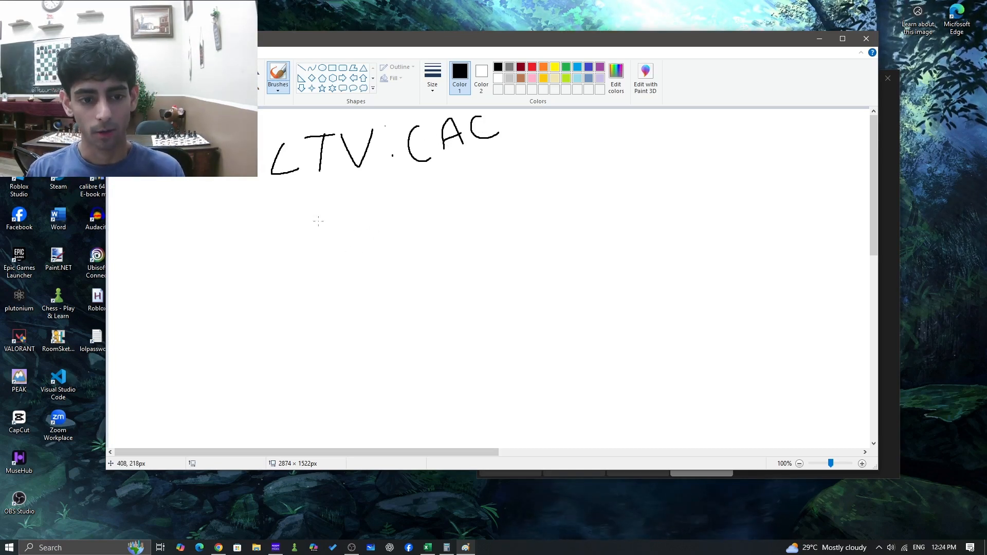
drag(327, 218, 326, 254)
drag(354, 217, 354, 251)
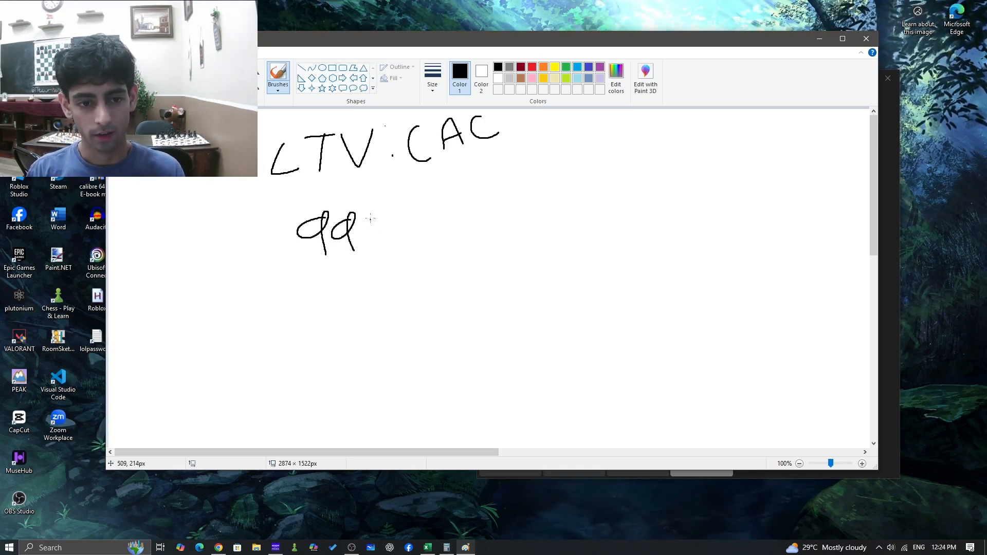
mouse_move(401, 208)
mouse_down()
mouse_move(455, 250)
mouse_move(523, 211)
mouse_up()
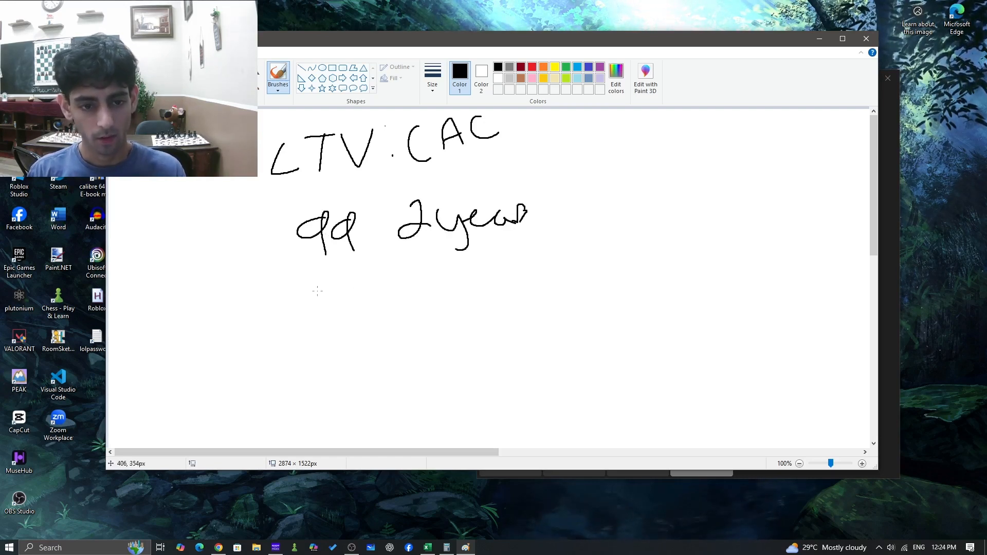
drag(331, 287, 330, 319)
mouse_move(295, 289)
mouse_down()
mouse_move(316, 309)
mouse_move(383, 286)
mouse_up()
drag(339, 334, 449, 319)
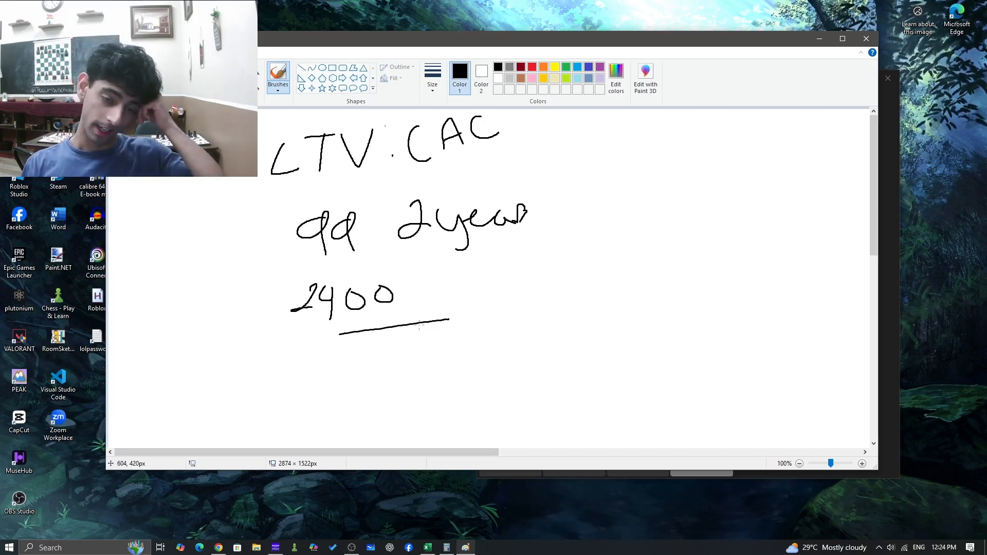
Step: Undo the 99, 2 years and 2400 notes and restore the final C of the CAC heading
key(ctrl+z)
key(ctrl+z)
key(ctrl+z)
key(ctrl+z)
key(ctrl+z)
key(ctrl+z)
key(ctrl+z)
key(ctrl+z)
key(ctrl+z)
key(ctrl+z)
key(ctrl+z)
key(ctrl+z)
key(ctrl+z)
key(ctrl+z)
key(ctrl+z)
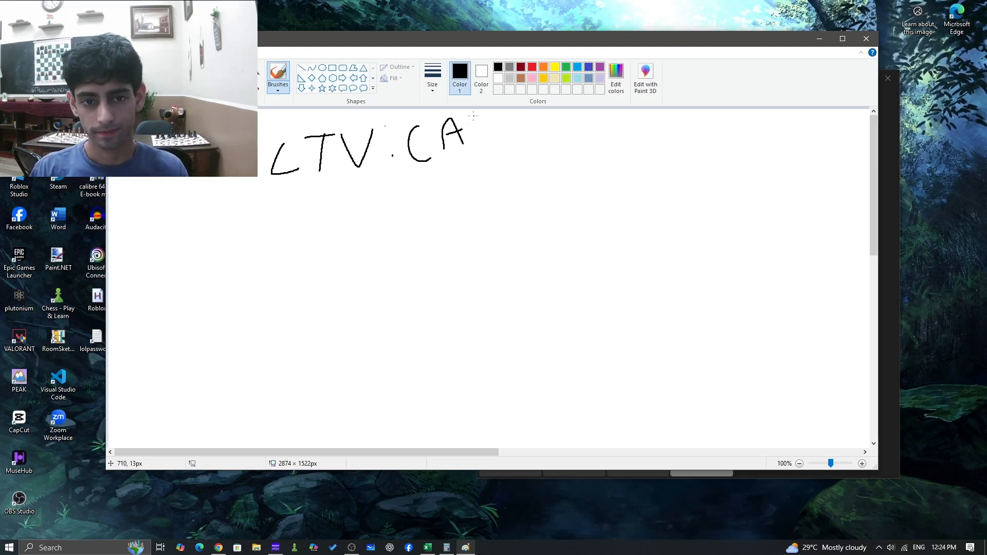
key(ctrl+y)
key(ctrl+y)
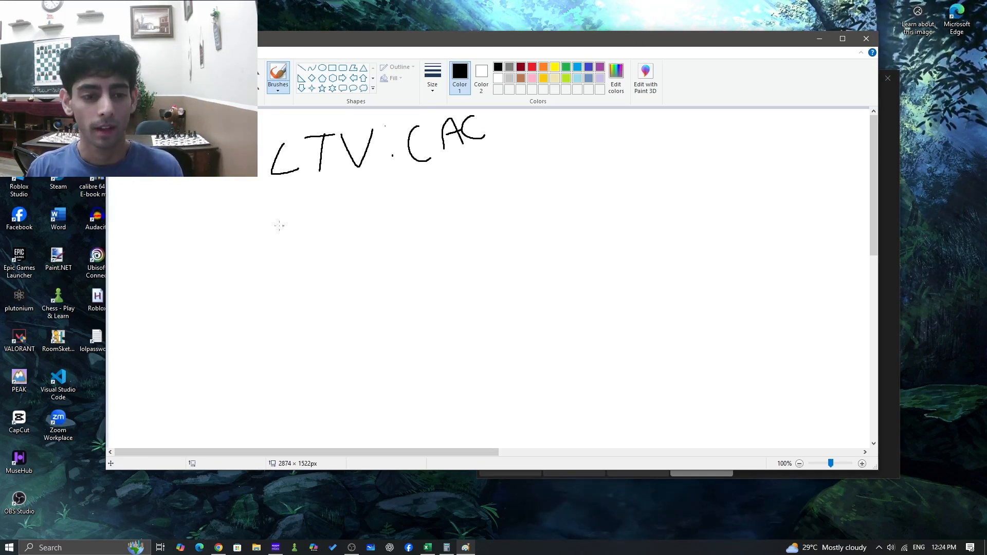
Step: Handwrite the row "1, 1200" directly below the LTV: CAC heading
drag(293, 208, 293, 241)
drag(274, 247, 310, 241)
mouse_move(373, 217)
mouse_down()
mouse_move(389, 231)
mouse_move(351, 230)
mouse_up()
drag(411, 213, 440, 214)
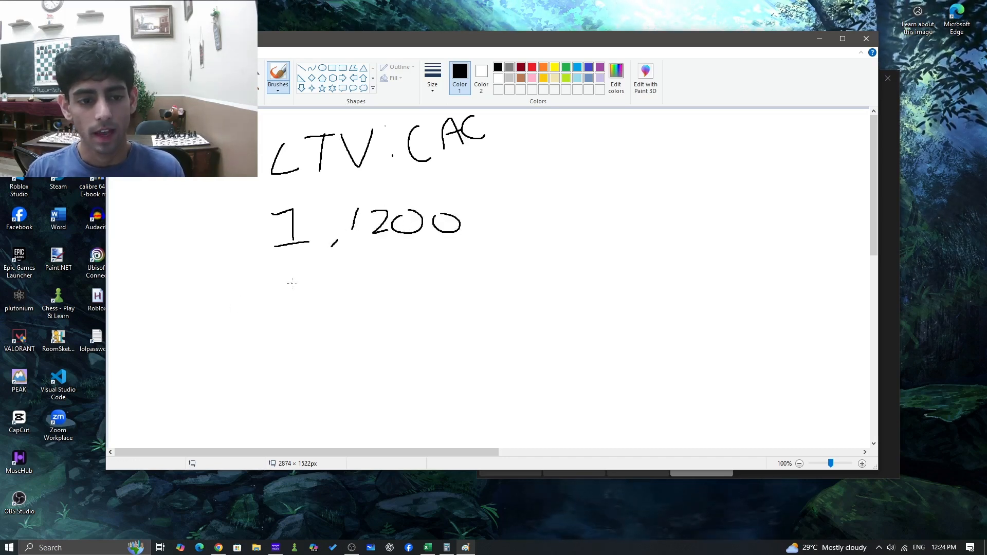
Step: Handwrite the row "6m, 600" below the 1200 row and draw a long slanted divider beside both rows
drag(292, 284, 271, 297)
mouse_move(309, 295)
mouse_down()
mouse_move(309, 309)
mouse_move(350, 310)
mouse_up()
drag(390, 272, 379, 288)
mouse_move(411, 279)
mouse_down()
mouse_move(400, 290)
mouse_move(413, 282)
mouse_up()
mouse_move(436, 275)
mouse_down()
mouse_move(428, 289)
mouse_move(437, 275)
mouse_up()
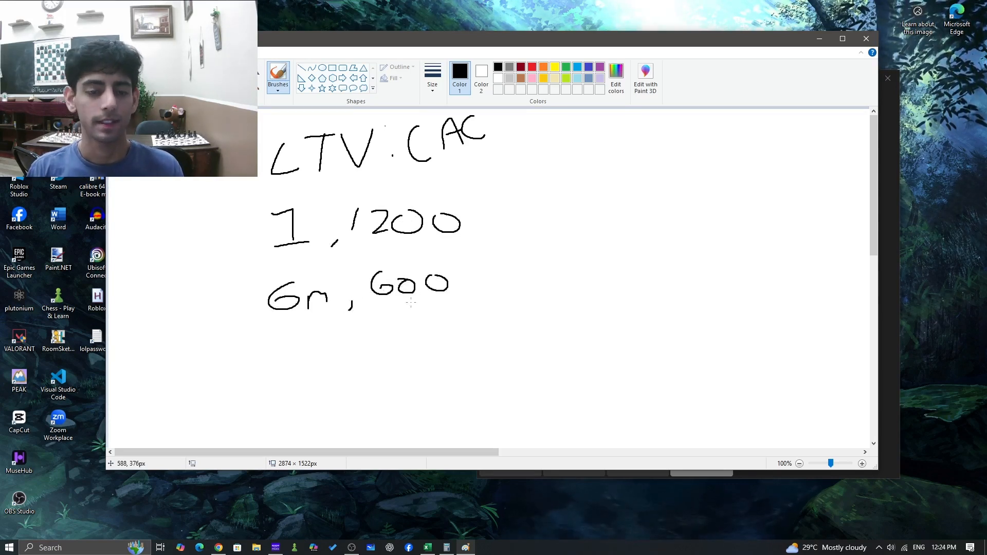
drag(521, 153, 486, 343)
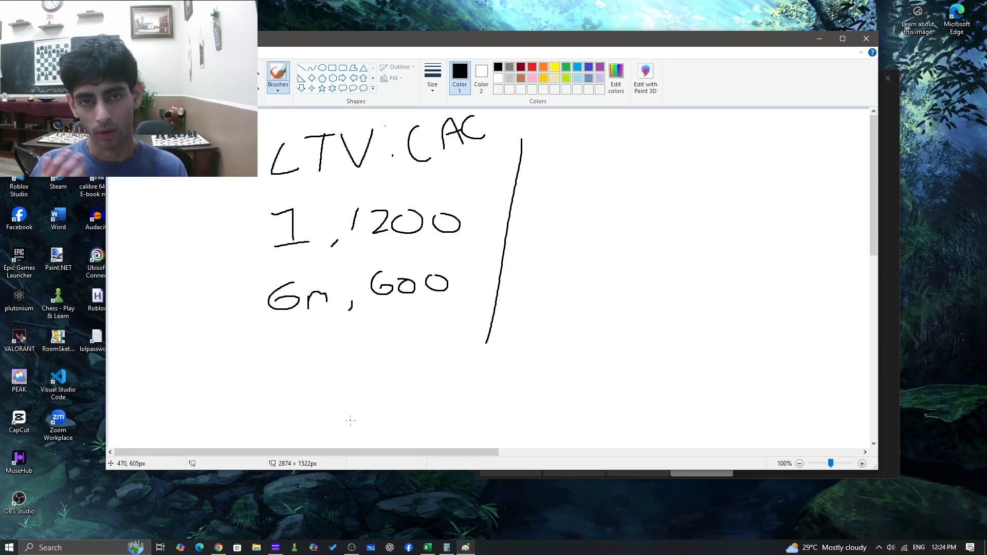
Step: Check the campaign's cost per result in the browser, then handwrite "12" with a connecting dash beside the 600 and 1200 rows
click(218, 548)
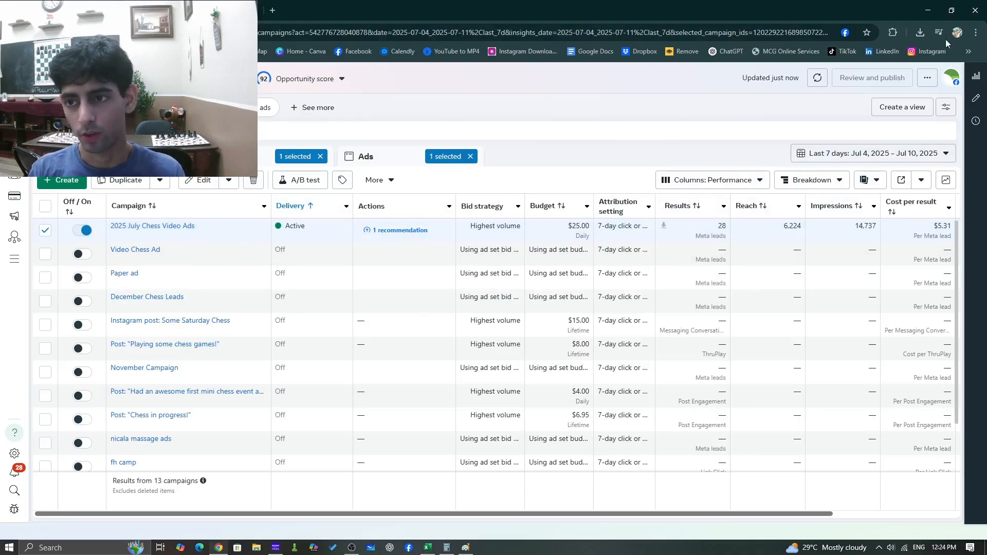
click(929, 10)
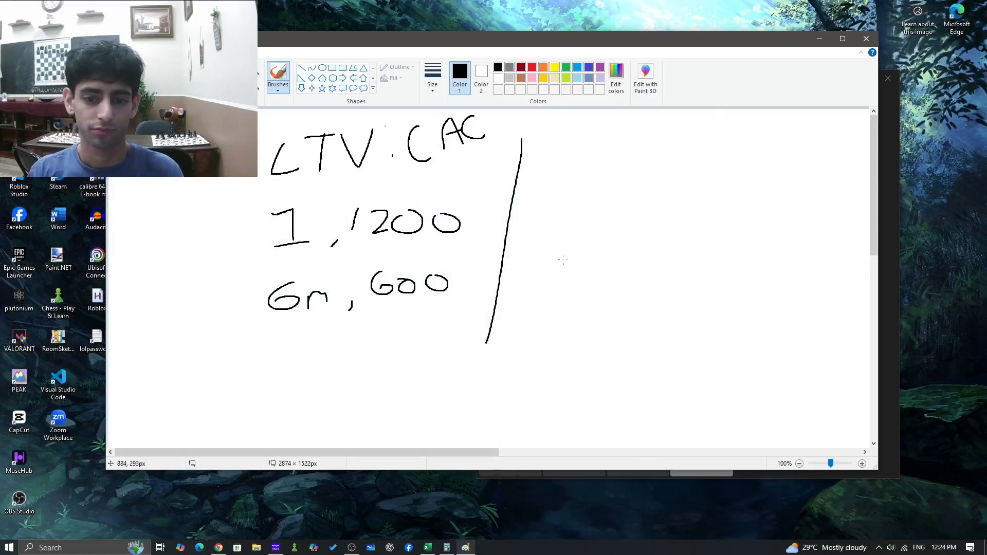
mouse_move(565, 266)
mouse_down()
mouse_move(566, 295)
mouse_move(618, 287)
mouse_up()
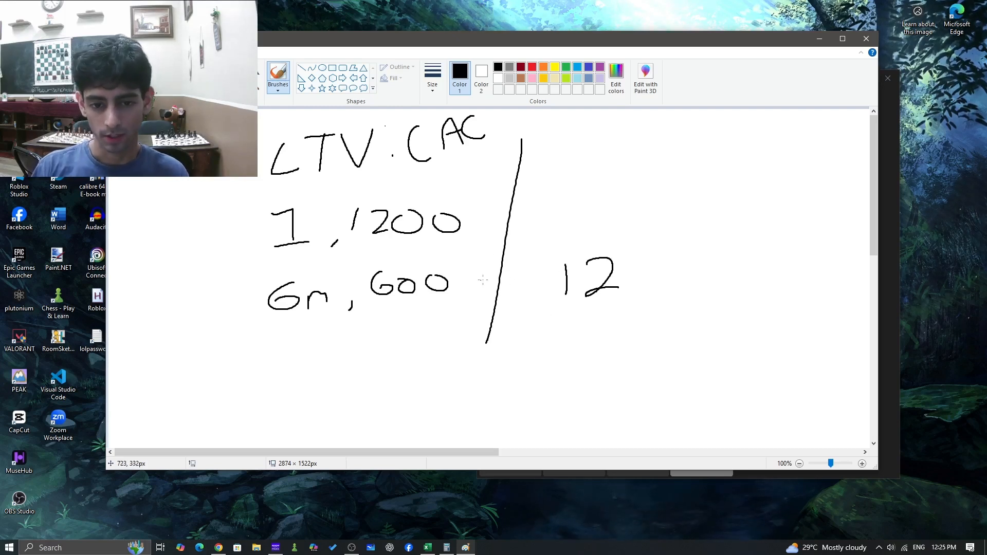
drag(480, 280, 527, 282)
drag(486, 224, 598, 230)
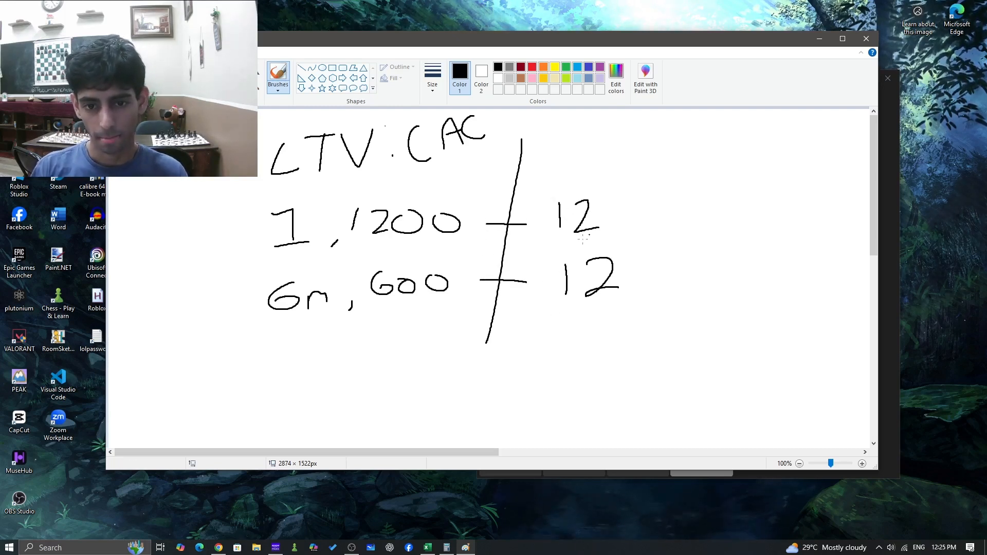
Step: Switch to the Calculator, place it beside the handwritten notes and enter 1200 ÷ 12
click(446, 547)
drag(650, 85, 788, 66)
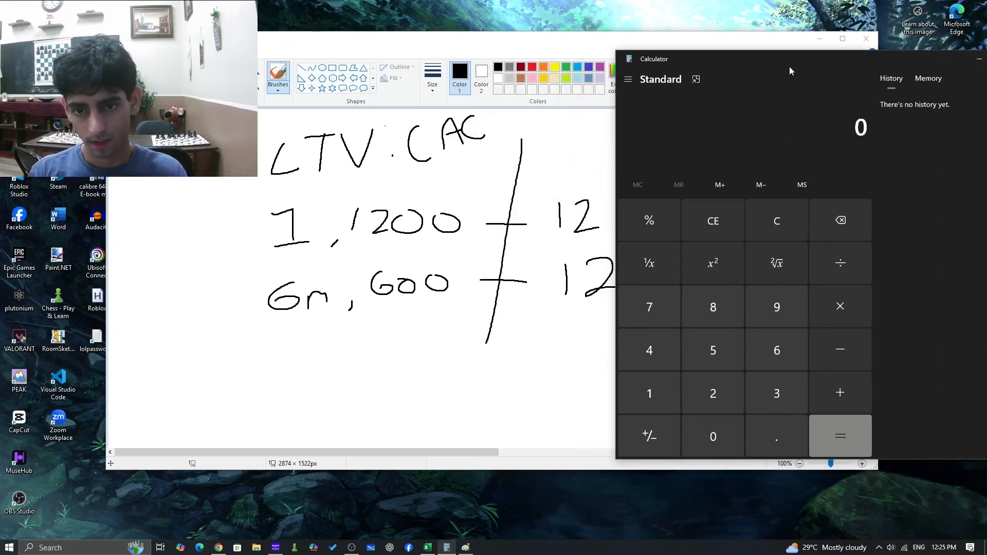
click(650, 393)
click(713, 393)
click(713, 436)
click(713, 436)
click(712, 437)
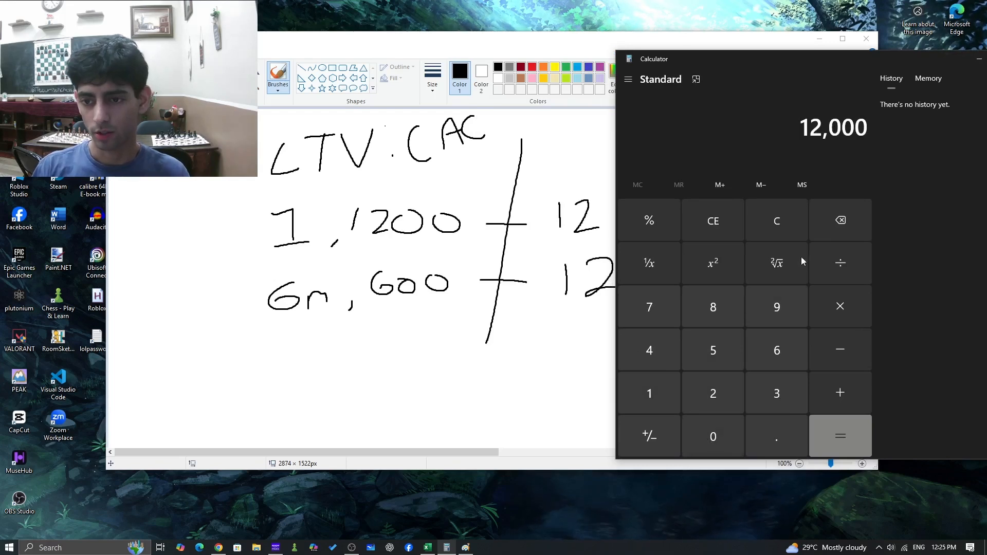
click(840, 220)
click(823, 270)
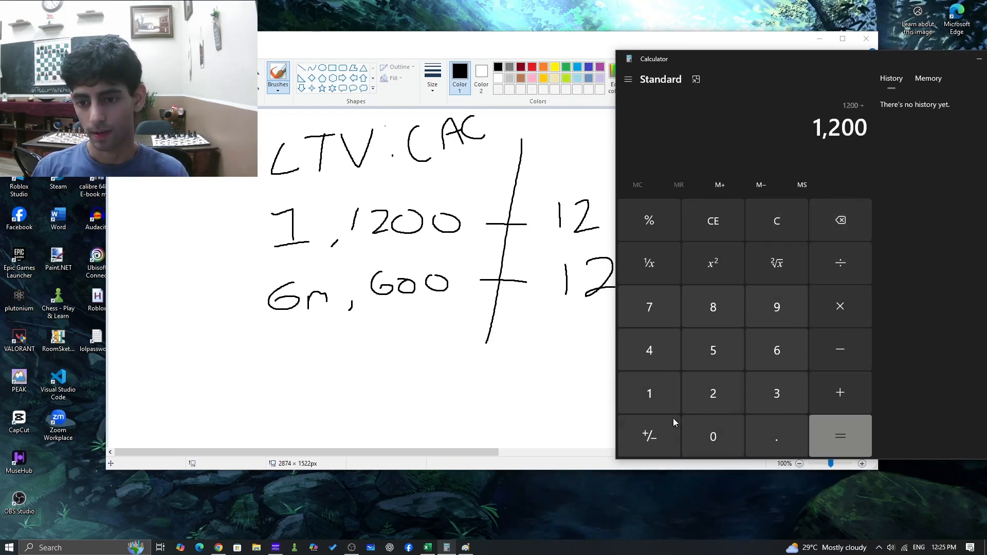
click(649, 393)
click(713, 393)
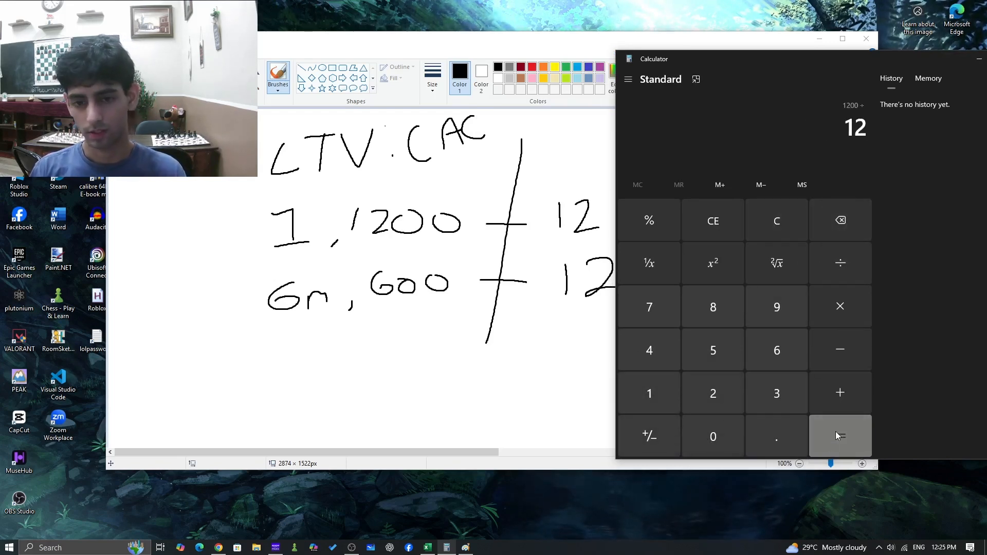
Step: Add a handwritten dollar sign in front of the 12 in both rows of the Paint notes
drag(554, 178, 549, 213)
mouse_move(560, 185)
mouse_down()
mouse_move(546, 184)
mouse_move(543, 203)
mouse_up()
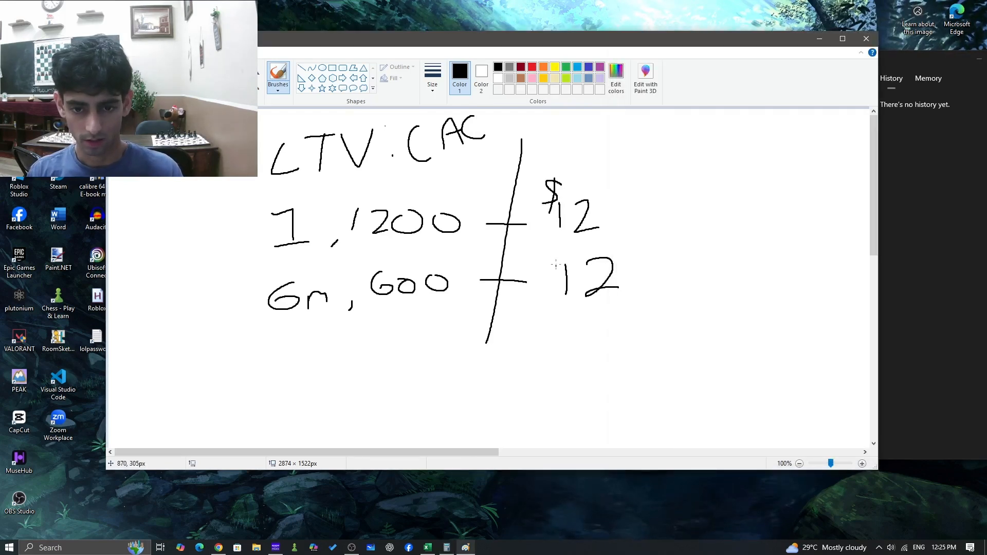
drag(556, 250, 545, 273)
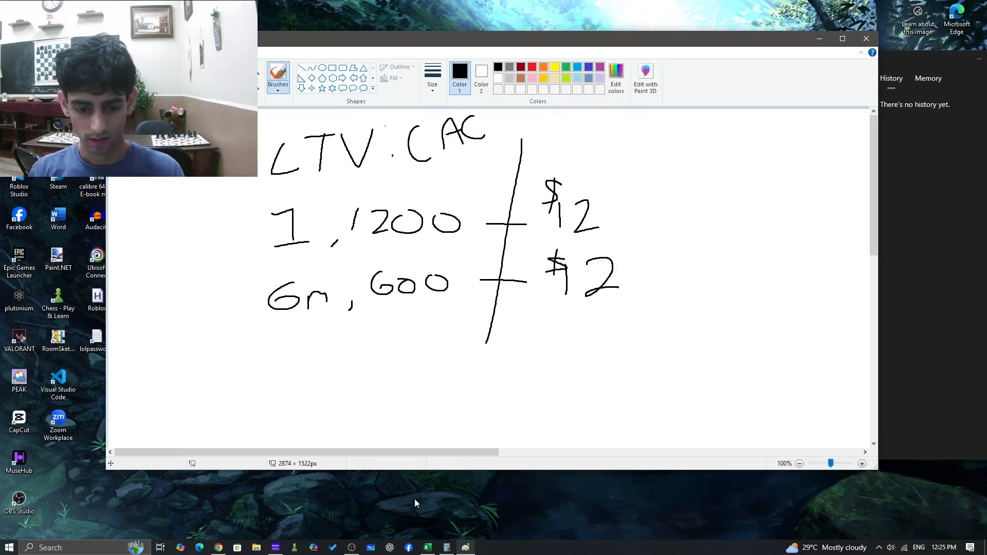
Step: Evaluate 1200 ÷ 12 in the Calculator, then handwrite the ratios "1:100" and "1:50" beside the 1200 and 600 rows in Paint
click(890, 275)
click(828, 430)
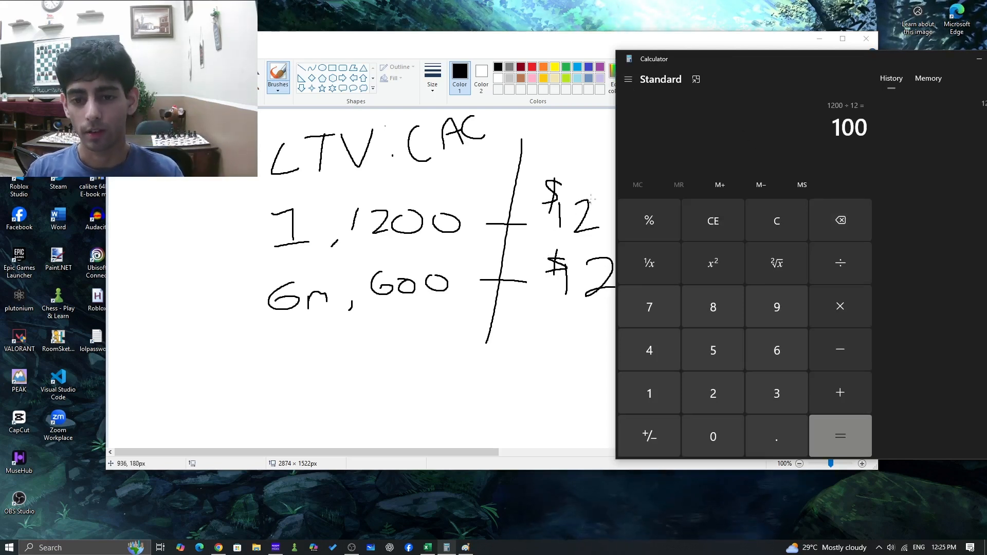
click(600, 172)
drag(649, 167, 652, 206)
click(674, 168)
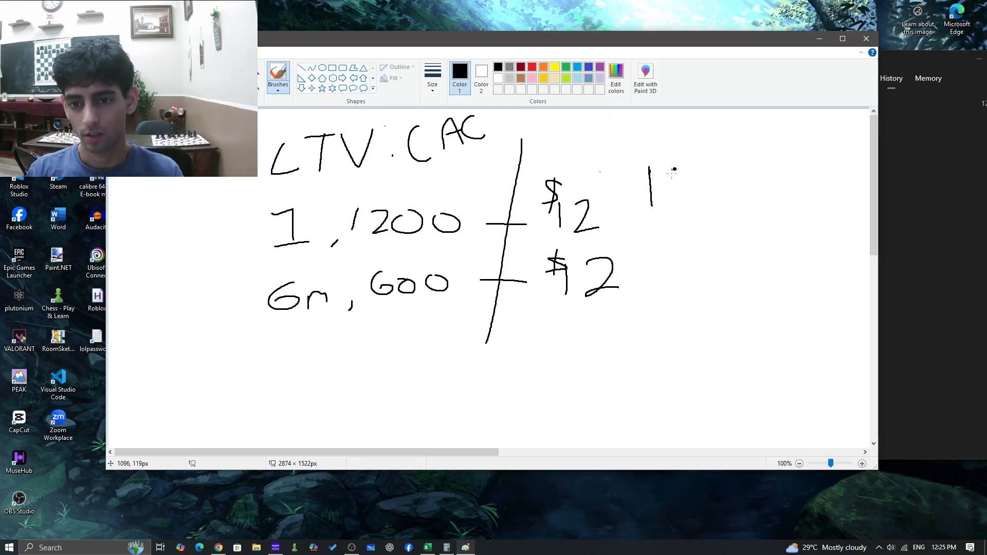
click(672, 192)
mouse_move(689, 168)
mouse_down()
mouse_move(689, 195)
mouse_move(716, 173)
mouse_move(752, 173)
mouse_up()
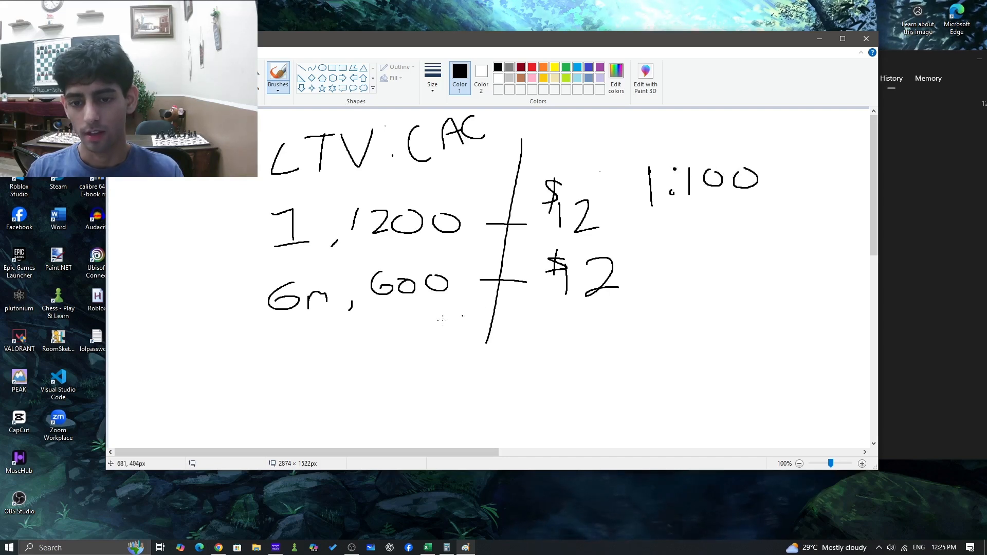
mouse_move(648, 254)
mouse_down()
mouse_move(642, 283)
mouse_move(678, 279)
mouse_up()
drag(681, 253, 706, 254)
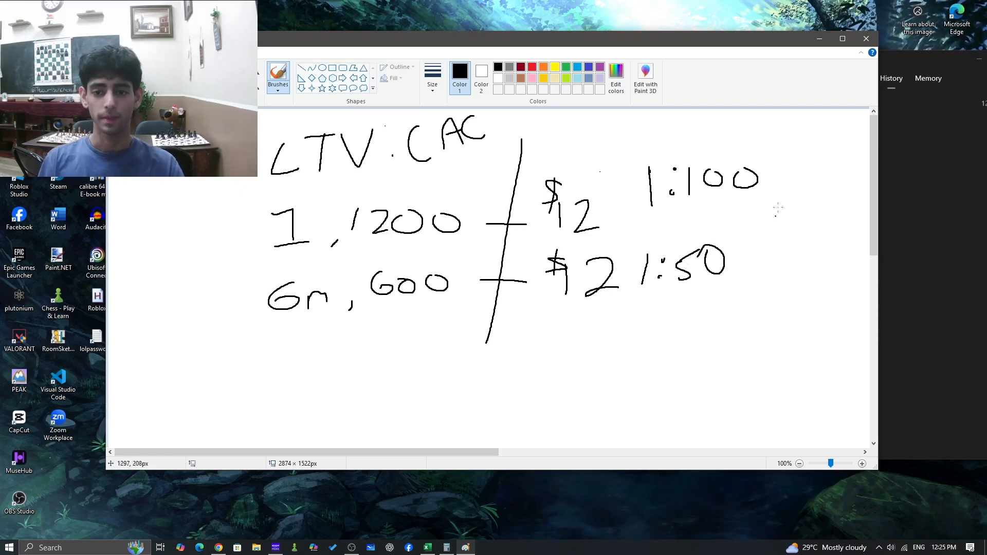
drag(615, 151, 765, 132)
drag(658, 226, 830, 198)
drag(627, 325, 803, 283)
key(ctrl+z)
key(ctrl+z)
key(ctrl+z)
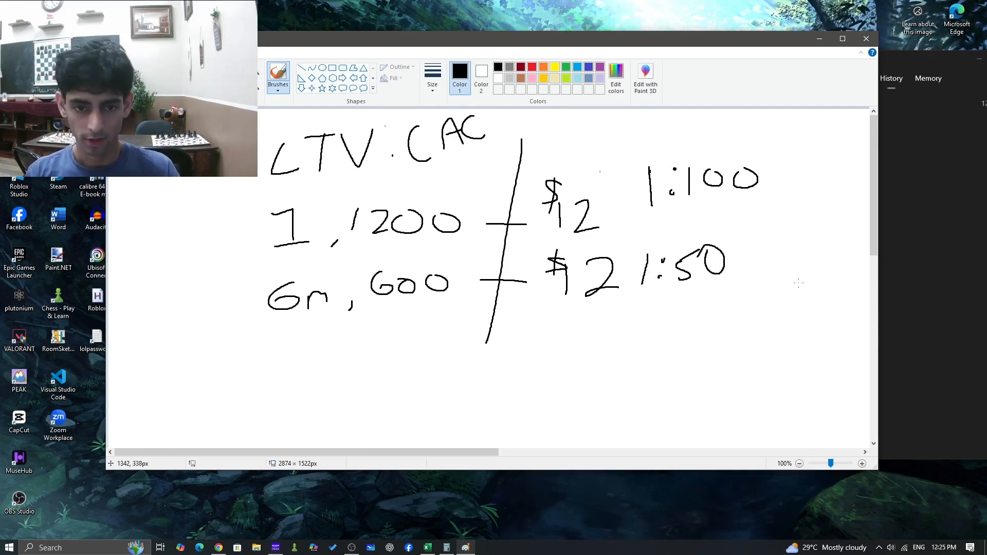
drag(617, 131, 633, 147)
drag(699, 120, 726, 140)
drag(728, 138, 708, 139)
key(ctrl+z)
key(ctrl+z)
key(ctrl+z)
key(ctrl+z)
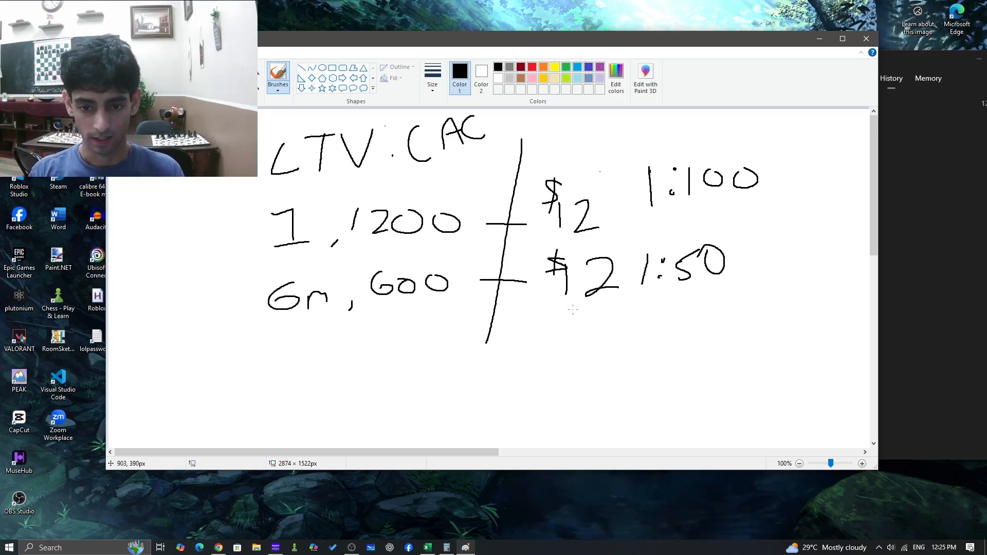
Step: Handwrite "1:3" and "1:12" below the rows, separated by a slanted line, and underline the 12
drag(569, 338, 560, 366)
drag(607, 329, 609, 358)
mouse_move(568, 392)
mouse_down()
mouse_move(567, 414)
mouse_move(645, 412)
mouse_up()
click(585, 414)
drag(582, 426, 649, 421)
drag(544, 382, 654, 365)
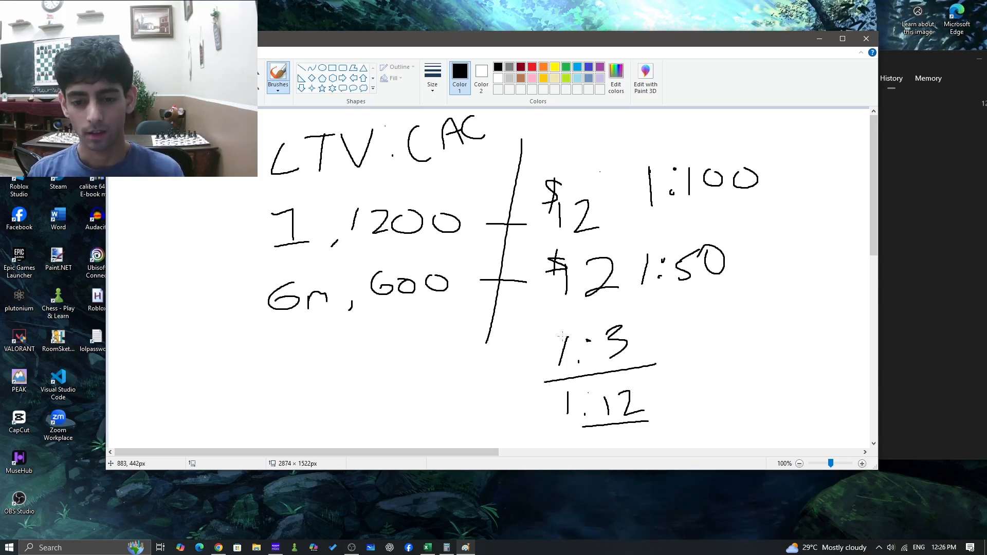
mouse_move(655, 386)
mouse_down()
mouse_move(557, 435)
mouse_move(649, 361)
mouse_up()
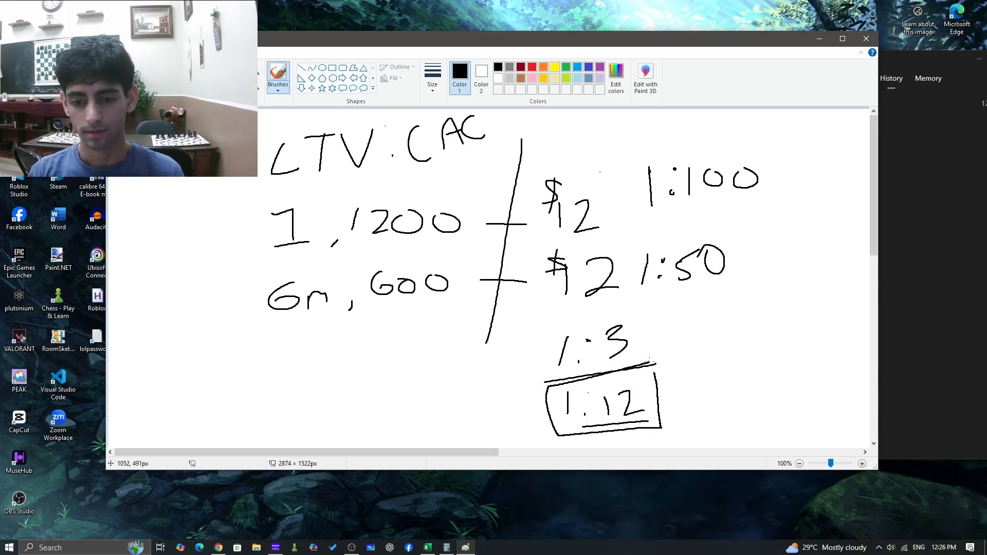
mouse_move(680, 221)
mouse_down()
mouse_move(746, 244)
mouse_move(669, 315)
mouse_move(637, 257)
mouse_move(700, 216)
mouse_up()
key(ctrl+z)
key(ctrl+z)
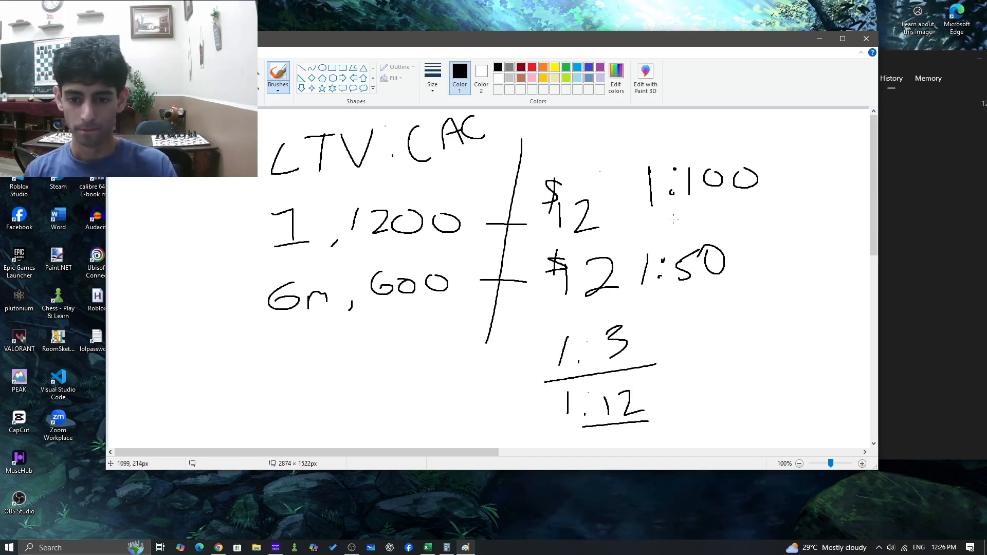
Step: Draw an outline with an underline around the 1:100 ratio and a downward arrow above the $12 of the 1200 row
mouse_move(779, 186)
mouse_down()
mouse_move(772, 154)
mouse_move(648, 136)
mouse_move(635, 204)
mouse_up()
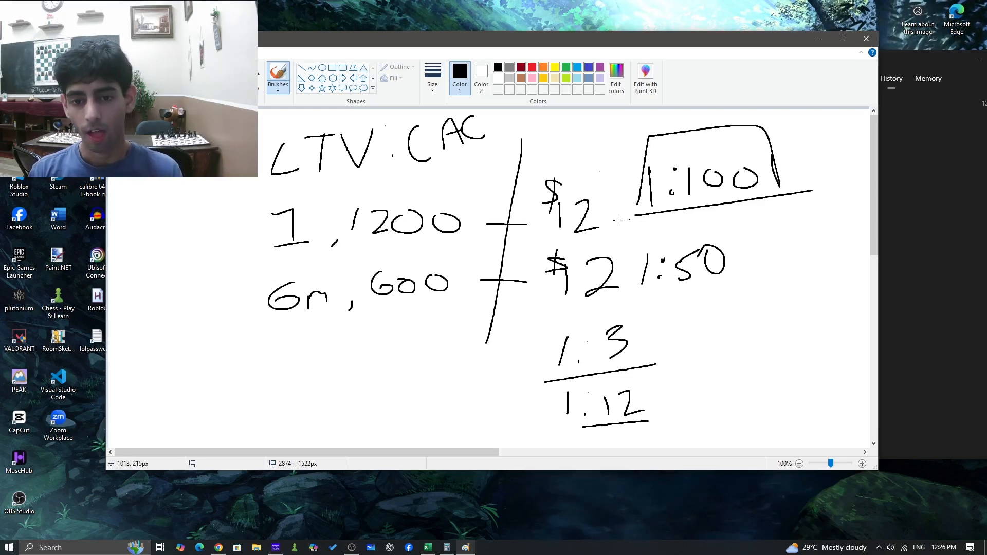
drag(603, 131, 603, 183)
mouse_move(593, 163)
mouse_down()
mouse_move(600, 184)
mouse_move(622, 175)
mouse_up()
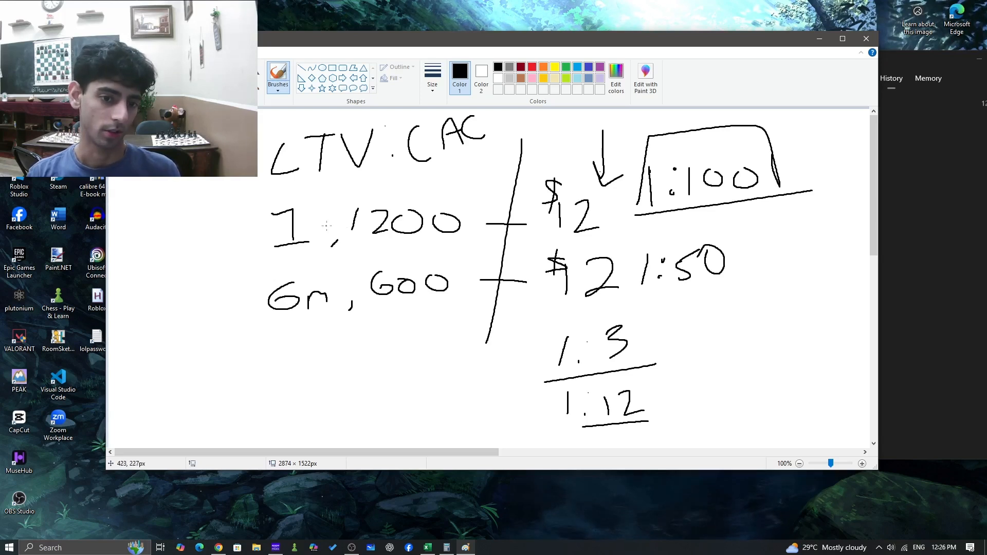
Step: Add a handwritten dollar sign and a downward arrow above the 1200 figure
mouse_move(345, 184)
mouse_down()
mouse_move(340, 204)
mouse_move(352, 180)
mouse_move(331, 195)
mouse_up()
drag(392, 166, 405, 205)
drag(383, 186, 407, 206)
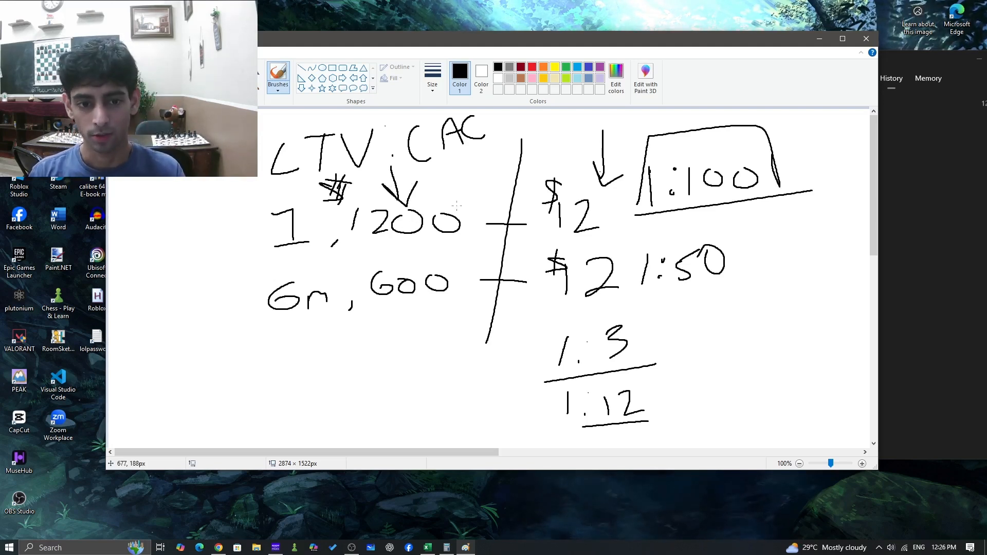
Step: Draw an upward arrow right after the 1200 and a small downward arrow right after the $12 in the same row
drag(469, 229, 470, 193)
drag(462, 202, 484, 196)
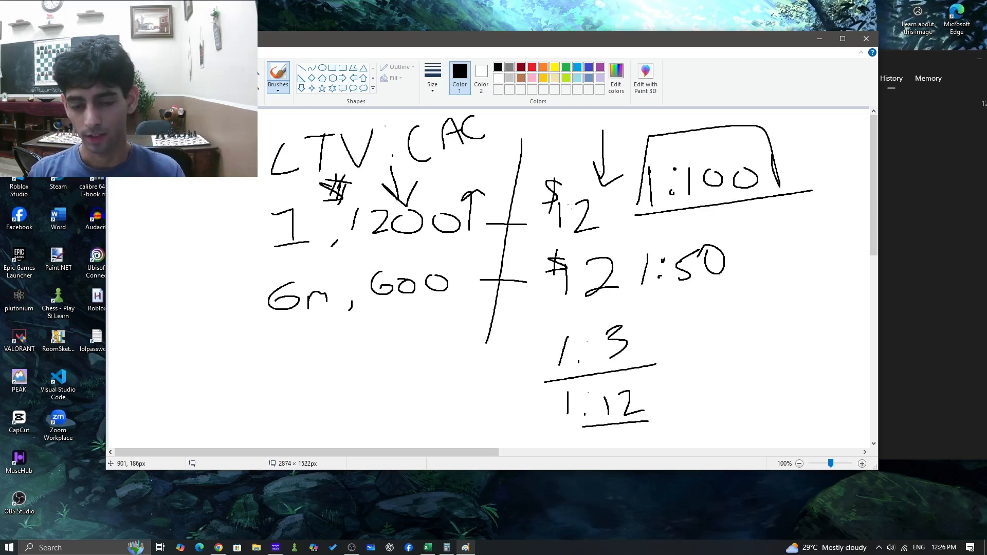
mouse_move(619, 199)
mouse_down()
mouse_move(621, 222)
mouse_move(632, 216)
mouse_up()
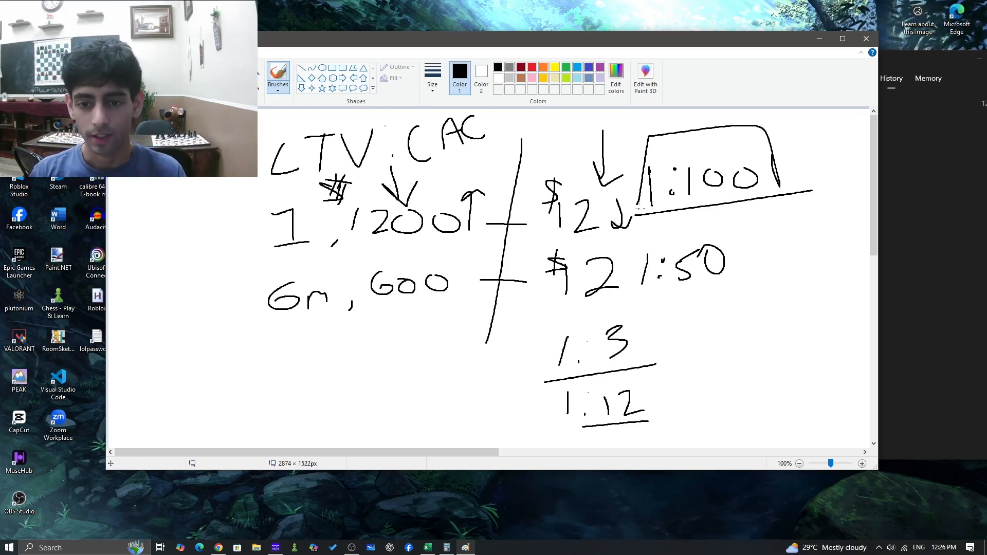
Step: Close the Paint notes without saving them and close the Calculator
click(865, 43)
click(509, 261)
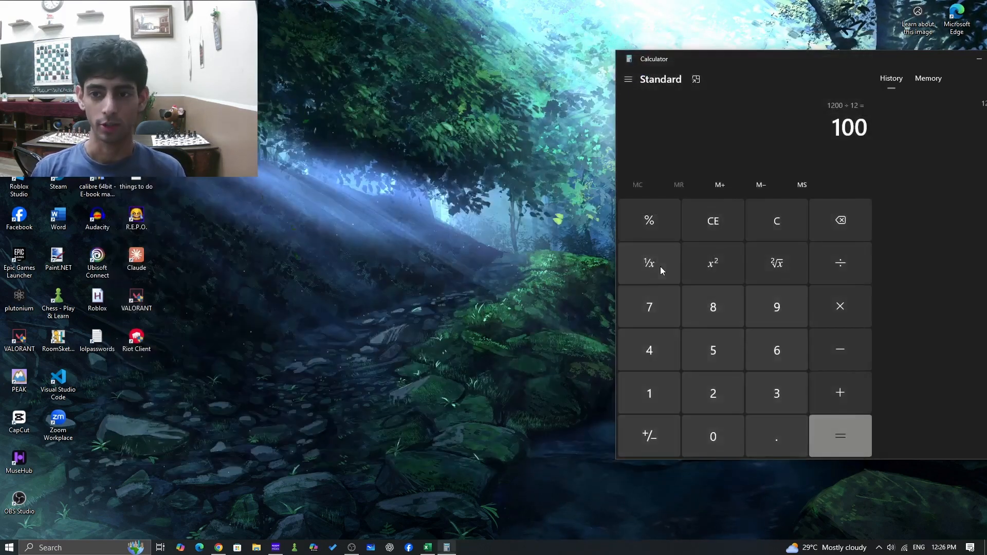
mouse_move(745, 50)
mouse_down()
mouse_move(748, 40)
mouse_move(735, 50)
mouse_up()
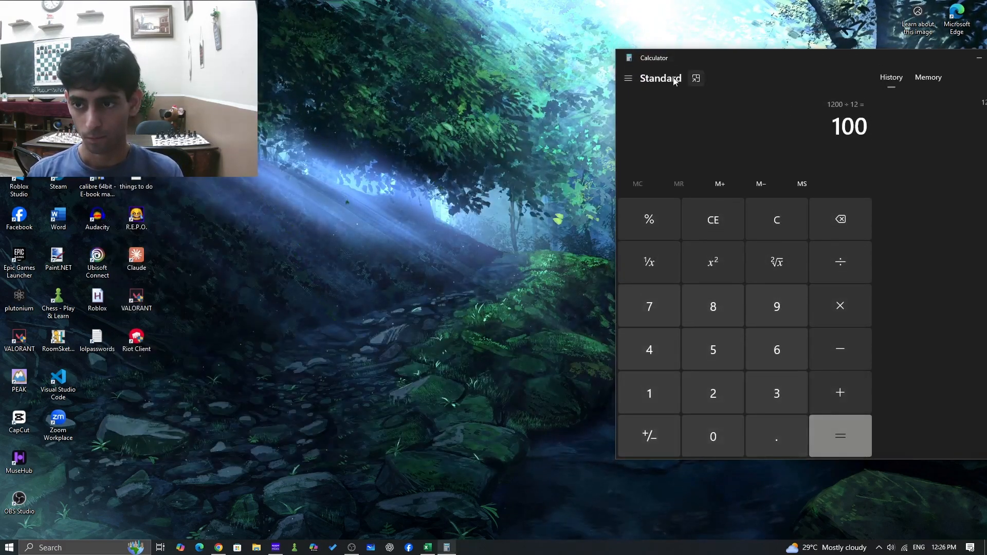
drag(868, 61, 663, 65)
click(823, 62)
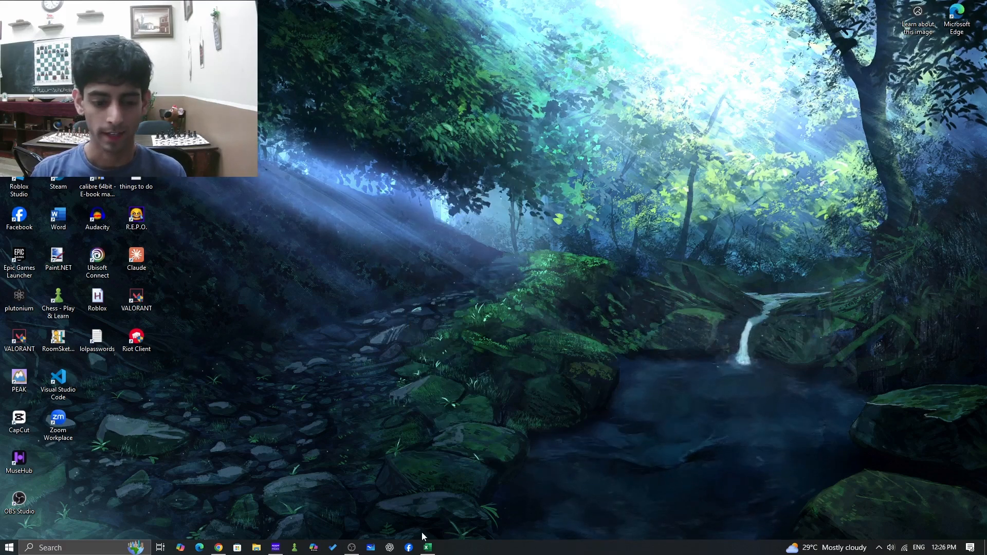
Step: Return to the Ads Manager campaign list in the browser, then switch to OBS Studio and stop the recording
click(226, 552)
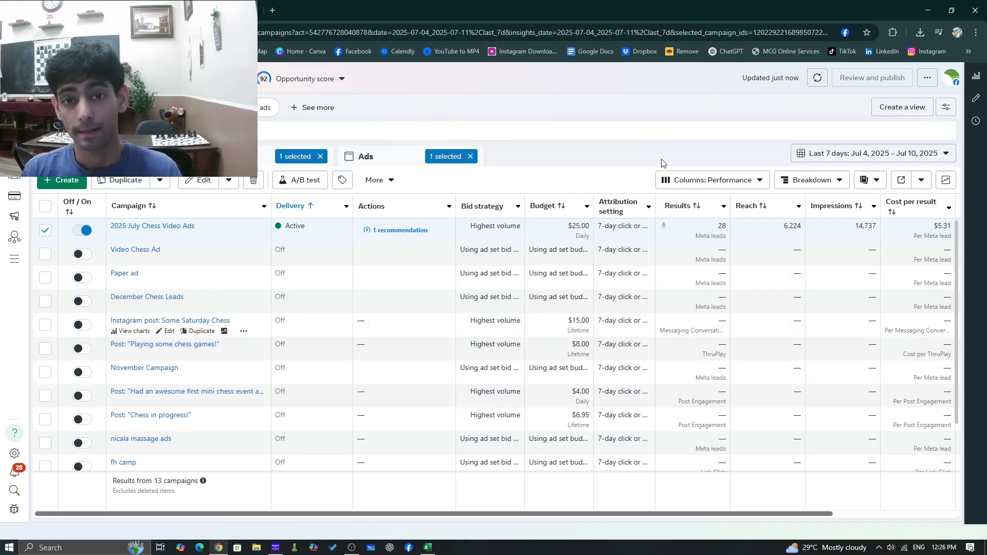
click(352, 547)
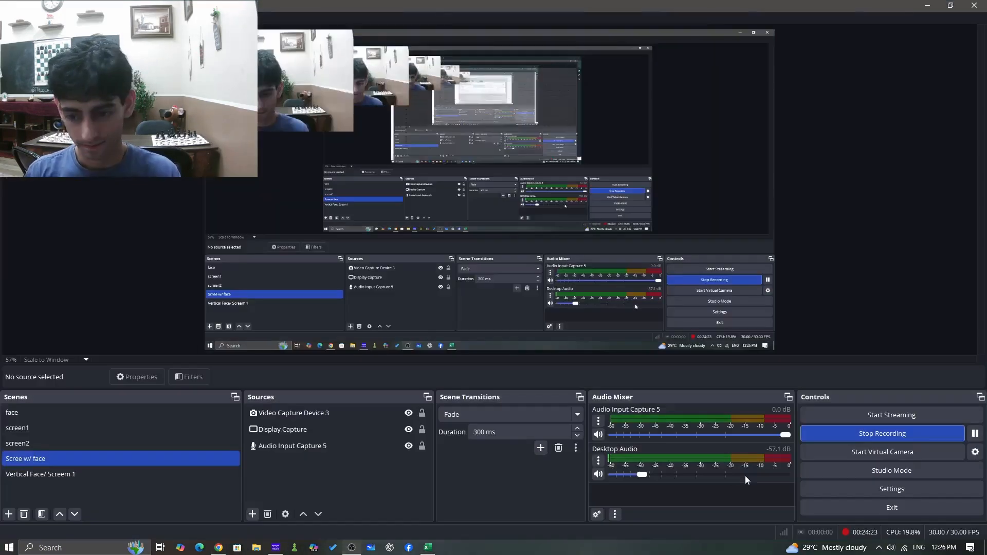
click(882, 434)
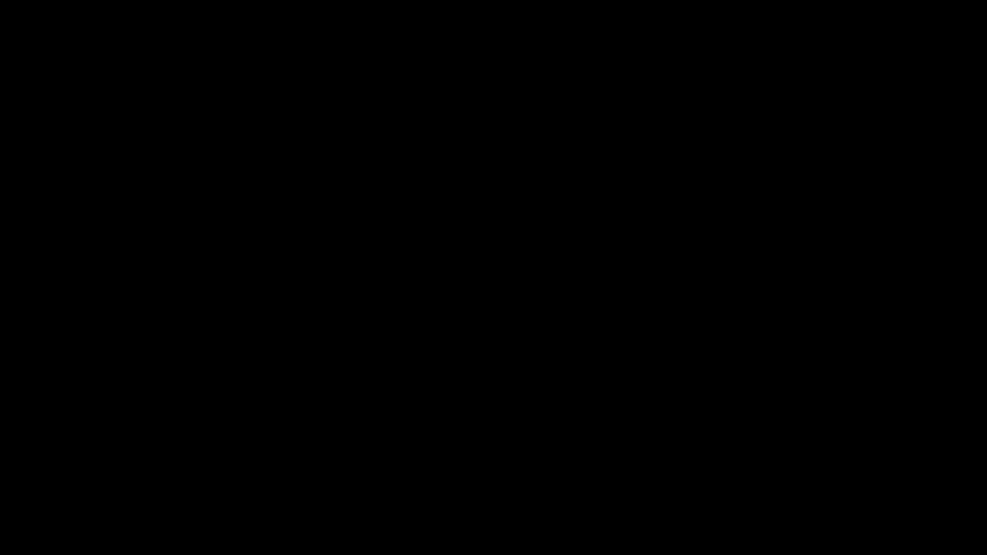